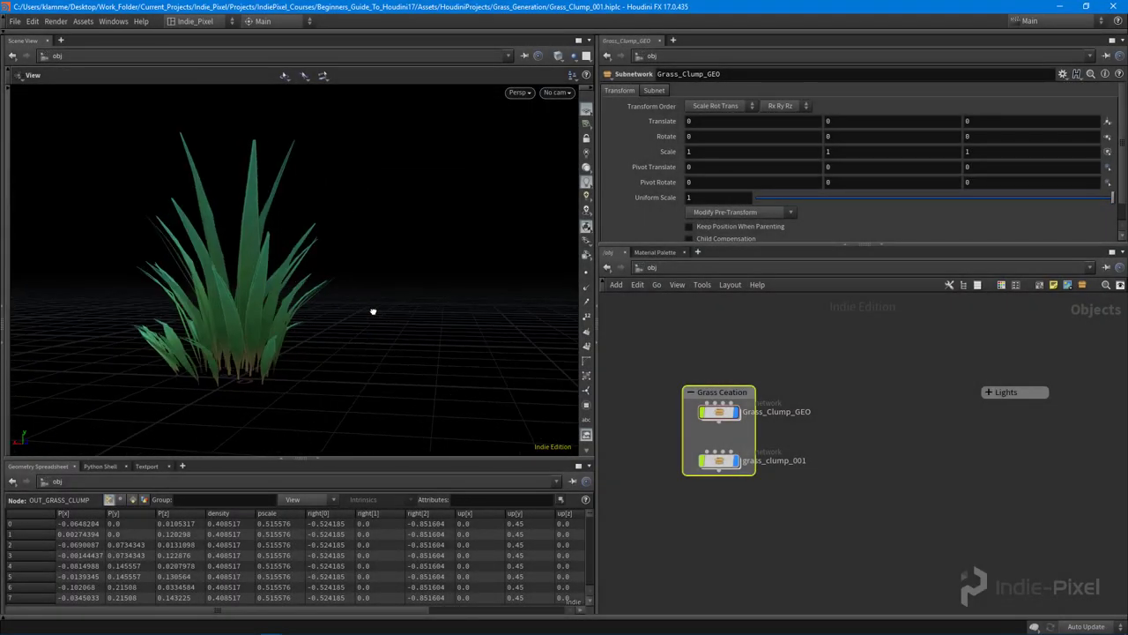
Examine the existing grass clump from several angles along with its nodes in the object network
{"action": "left_click_drag", "start_coordinate": [184, 342], "coordinate": [80, 292]}
{"action": "left_click_drag", "start_coordinate": [370, 349], "coordinate": [272, 322]}
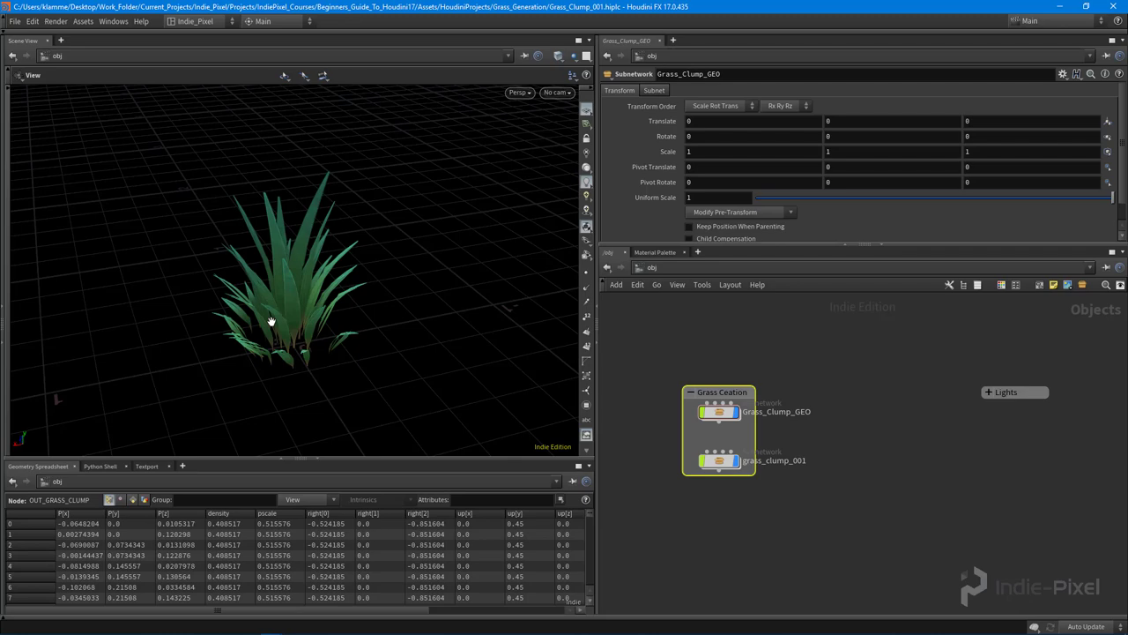
{"action": "mouse_move", "coordinate": [308, 356]}
{"action": "left_mouse_down"}
{"action": "mouse_move", "coordinate": [365, 340]}
{"action": "mouse_move", "coordinate": [292, 358]}
{"action": "left_mouse_up"}
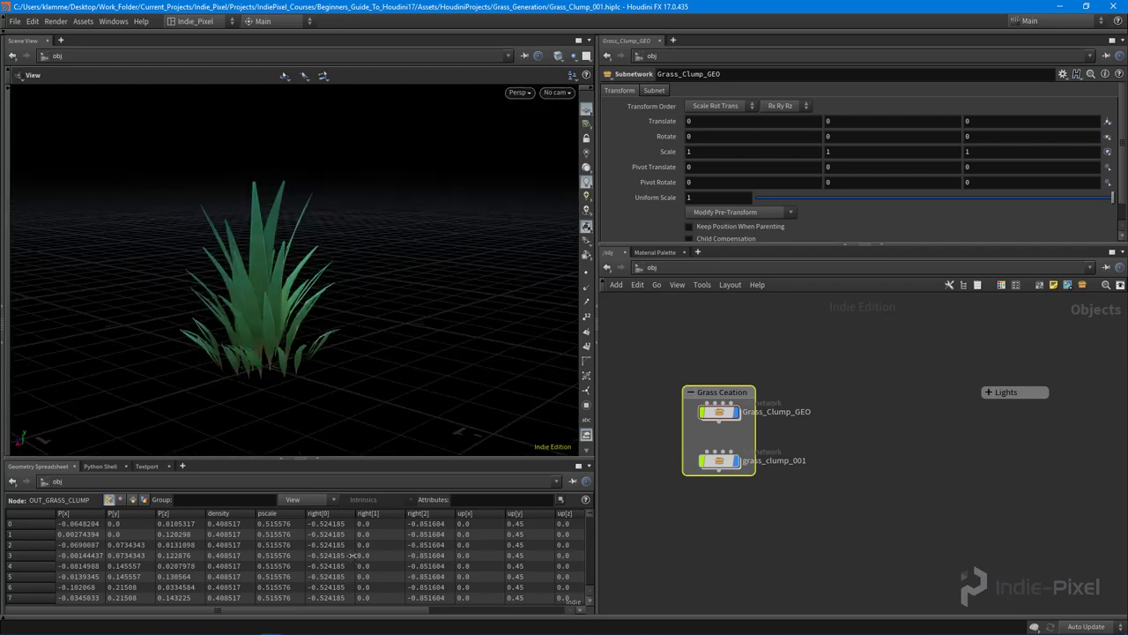
{"action": "left_click_drag", "start_coordinate": [197, 335], "coordinate": [354, 365]}
{"action": "middle_click_drag", "start_coordinate": [920, 445], "coordinate": [934, 447]}
{"action": "mouse_move", "coordinate": [881, 421]}
{"action": "middle_mouse_down"}
{"action": "mouse_move", "coordinate": [875, 429]}
{"action": "mouse_move", "coordinate": [883, 421]}
{"action": "middle_mouse_up"}
{"action": "mouse_move", "coordinate": [247, 626]}
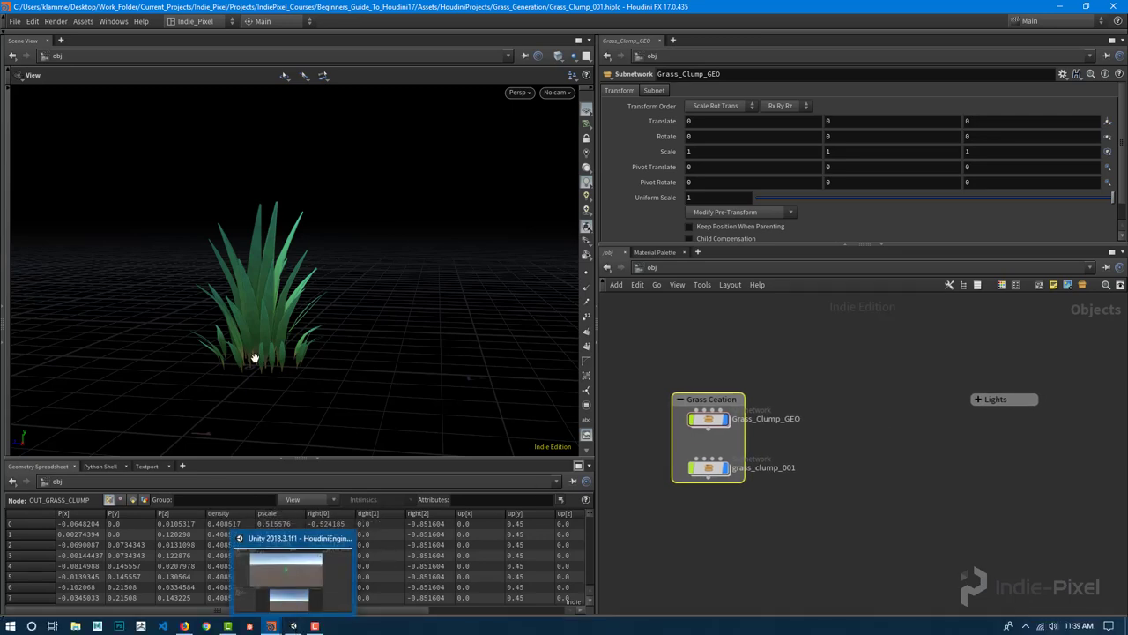
{"action": "left_click_drag", "start_coordinate": [252, 361], "coordinate": [294, 359]}
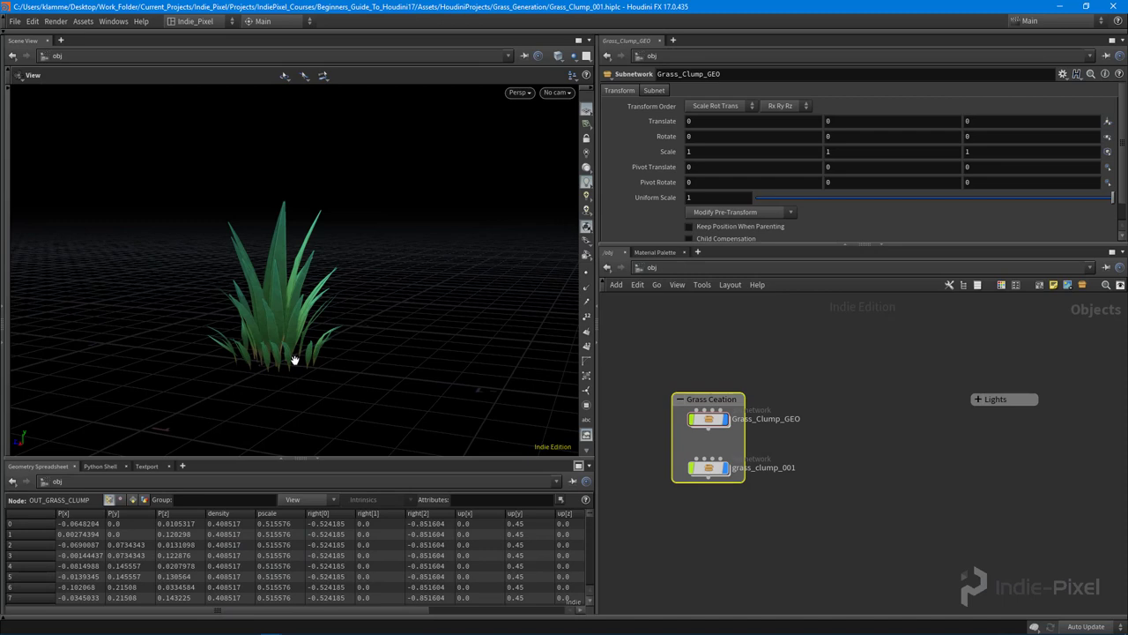
{"action": "middle_click_drag", "start_coordinate": [833, 466], "coordinate": [813, 458]}
{"action": "left_click", "coordinate": [837, 426]}
{"action": "middle_click_drag", "start_coordinate": [854, 425], "coordinate": [862, 429]}
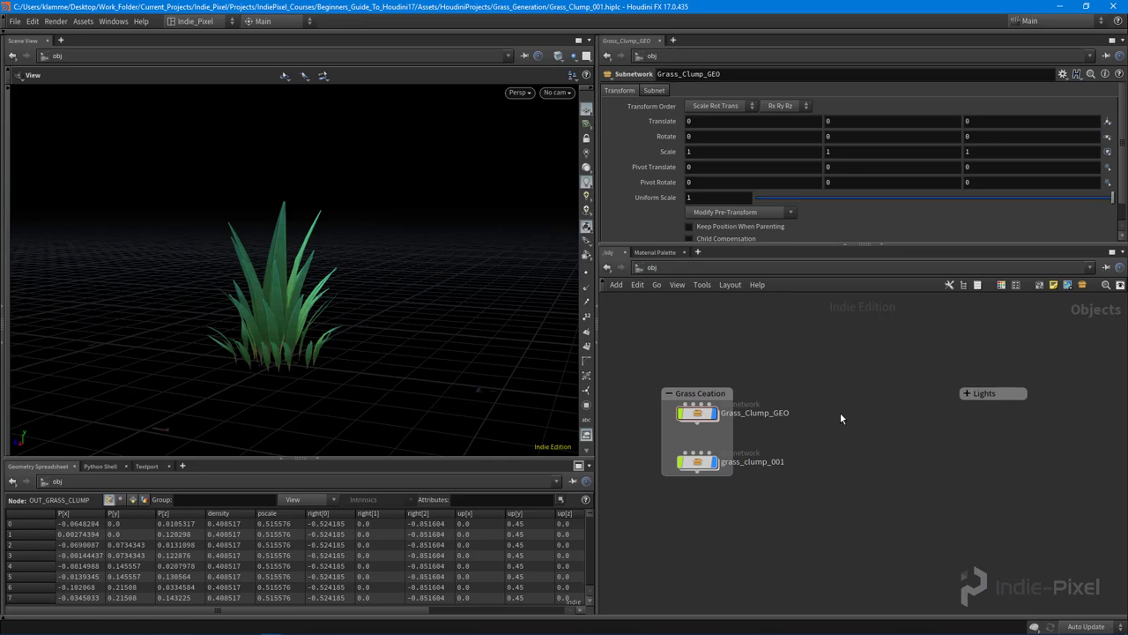
{"action": "left_click_drag", "start_coordinate": [628, 372], "coordinate": [756, 427]}
{"action": "left_click_drag", "start_coordinate": [273, 326], "coordinate": [356, 386]}
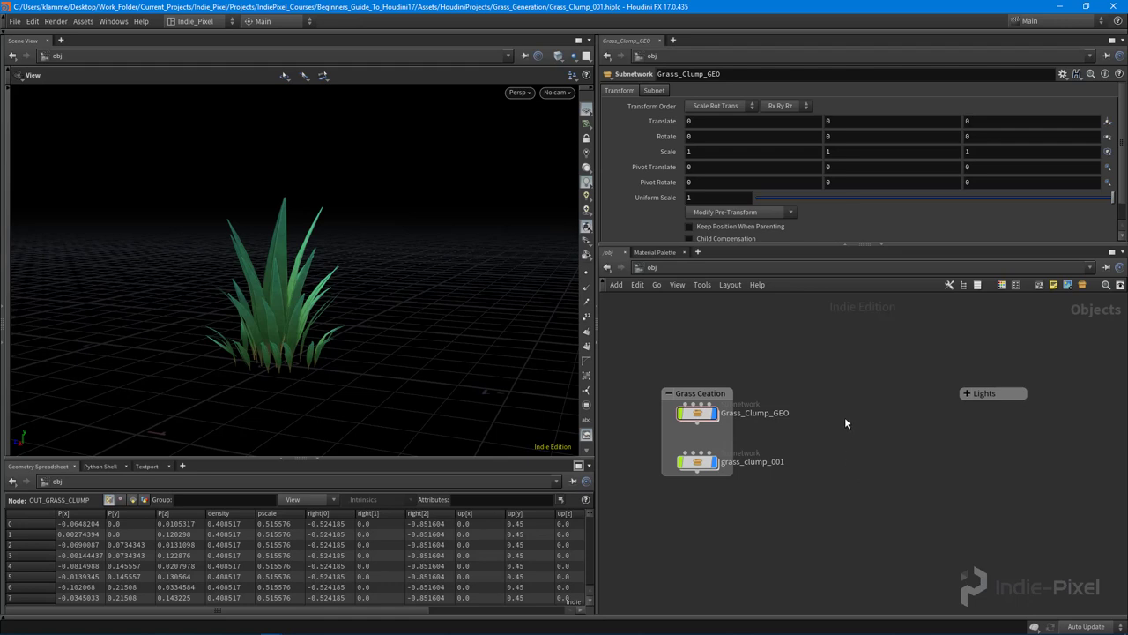
Add a Geometry node to the object network and place it beside the Grass Ceation box, level with Grass_Clump_GEO
{"action": "key", "text": "Tab"}
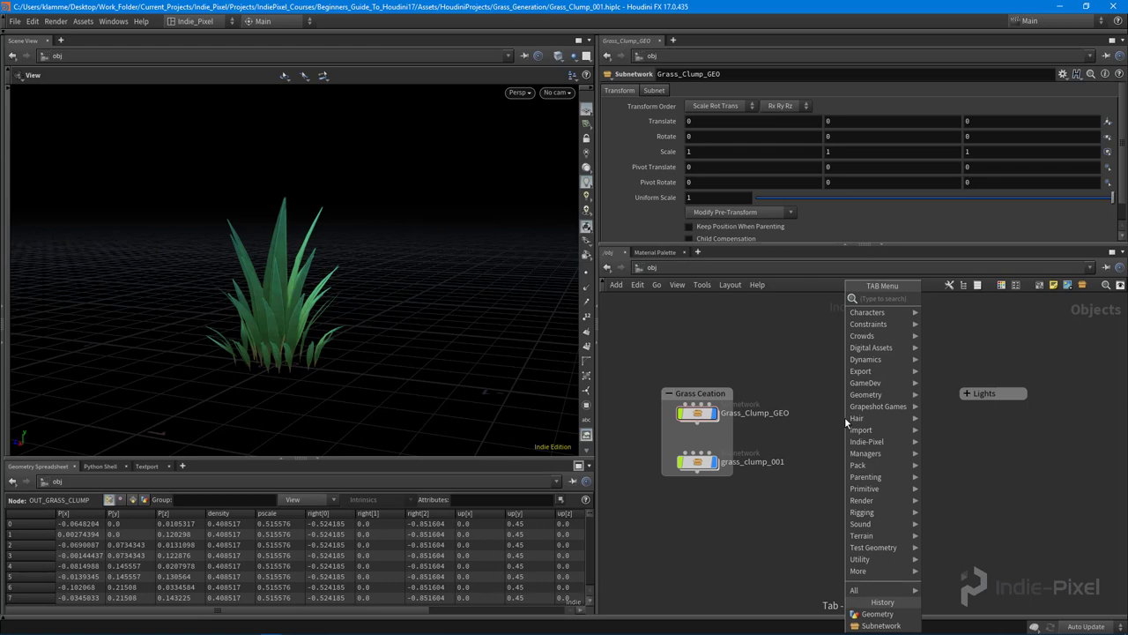
{"action": "type", "text": "geo"}
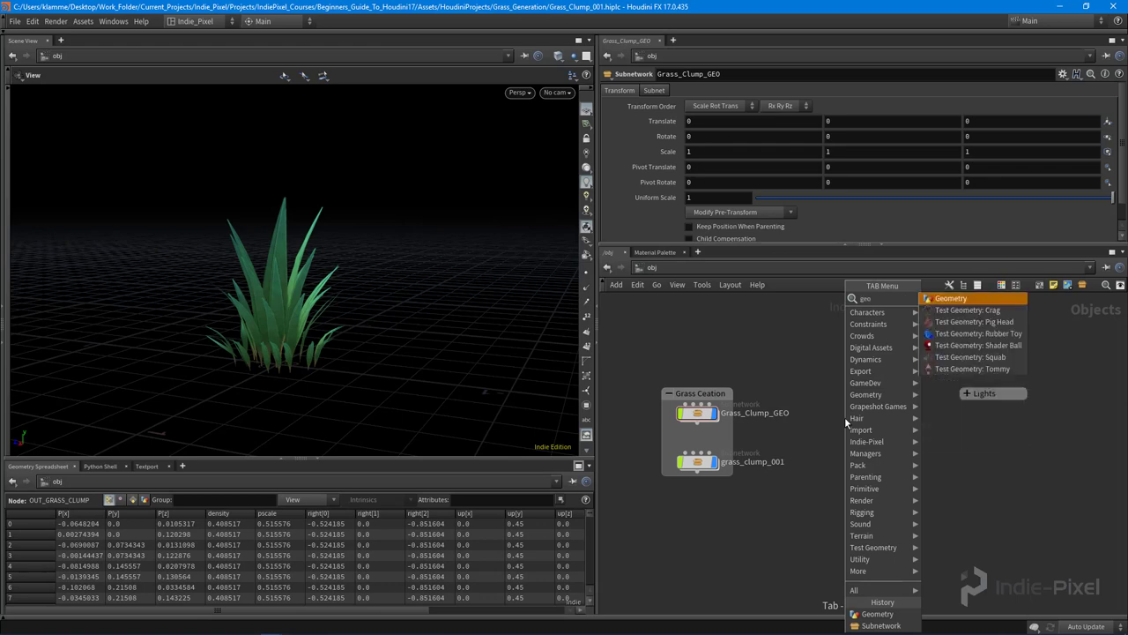
{"action": "key", "text": "Return"}
{"action": "left_click", "coordinate": [863, 424]}
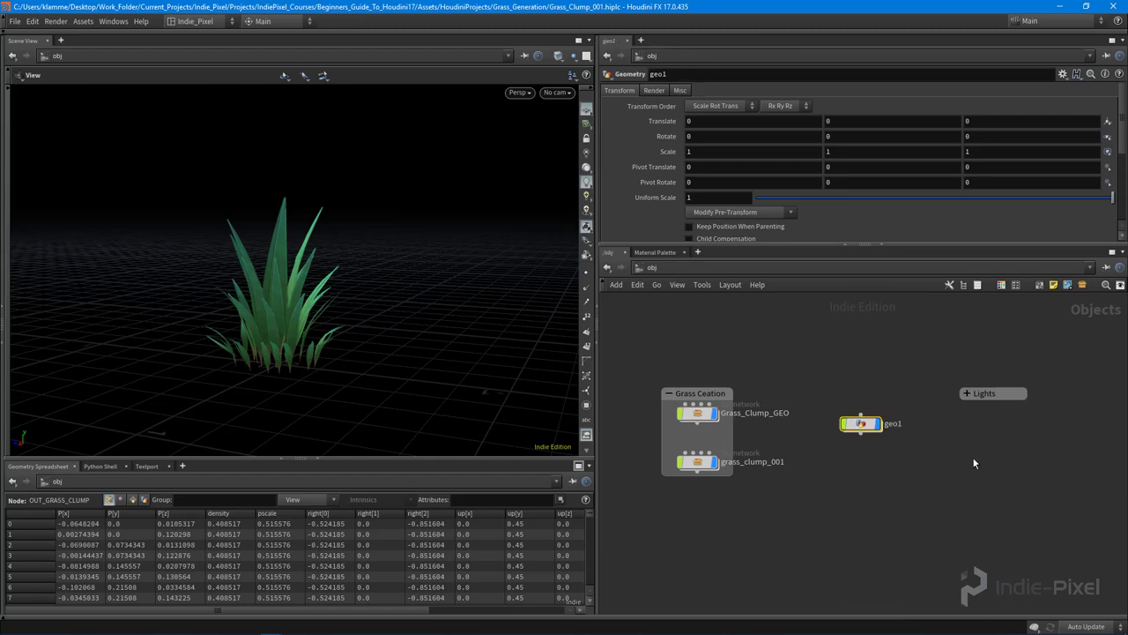
{"action": "left_click_drag", "start_coordinate": [809, 401], "coordinate": [812, 390]}
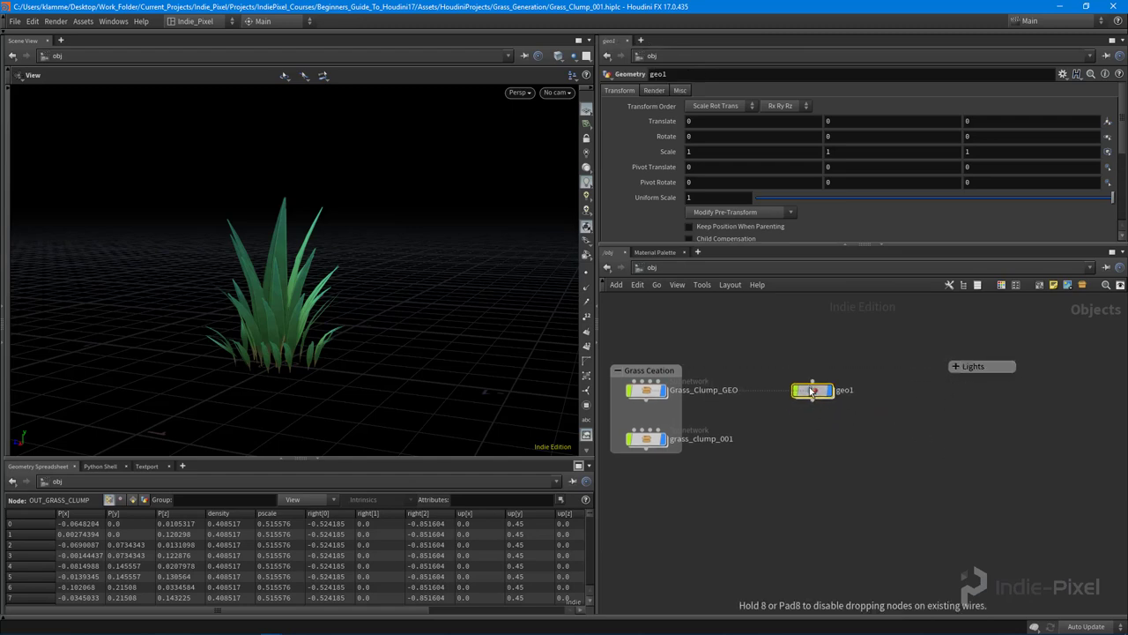
Rename the new Geometry node to ip_terrain_generator
{"action": "double_click", "coordinate": [847, 390]}
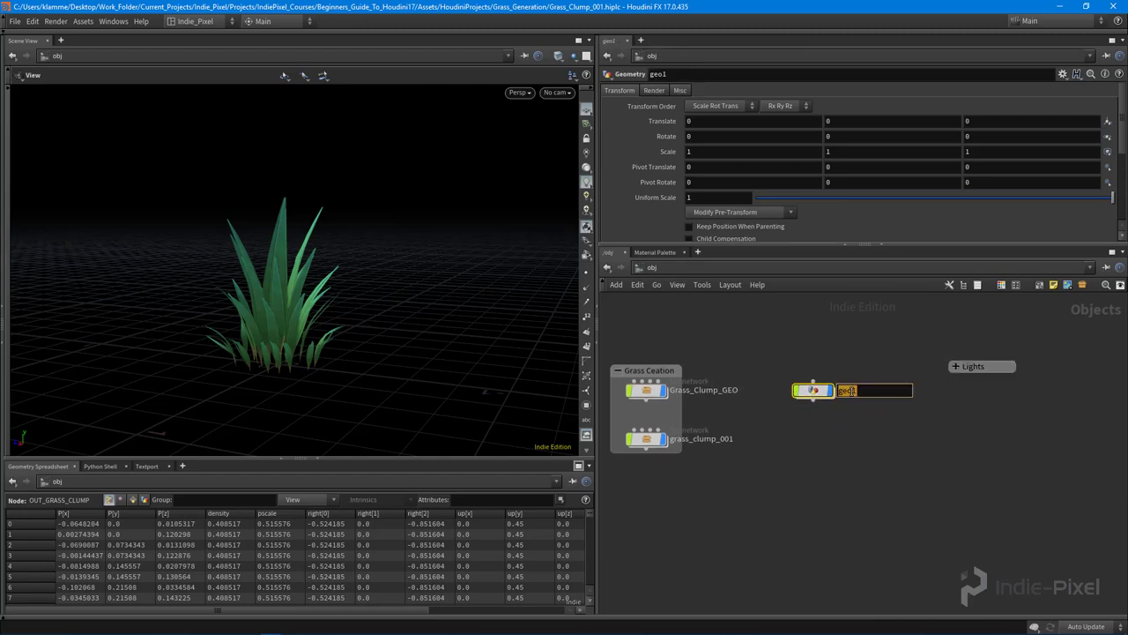
{"action": "type", "text": "ip"}
{"action": "type", "text": "_farm"}
{"action": "type", "text": "terrain_g"}
{"action": "type", "text": "enerator"}
{"action": "key", "text": "Return"}
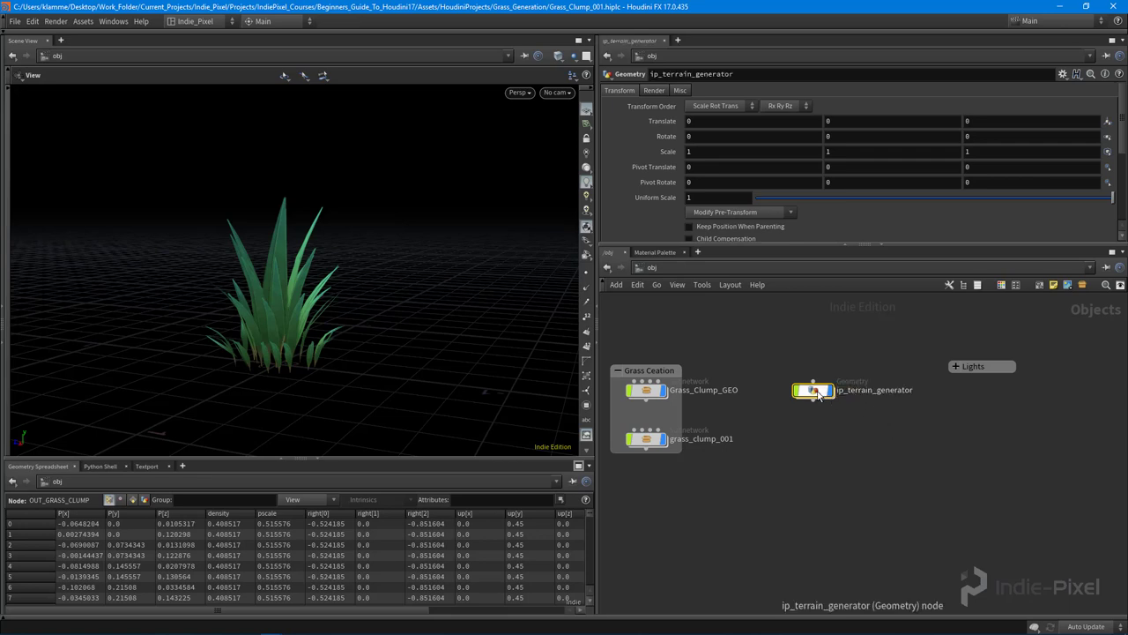
Start creating a digital asset from ip_terrain_generator and remove the username prefix so the operator name is ip_terrain_generator
{"action": "right_click", "coordinate": [813, 389]}
{"action": "left_click", "coordinate": [860, 538]}
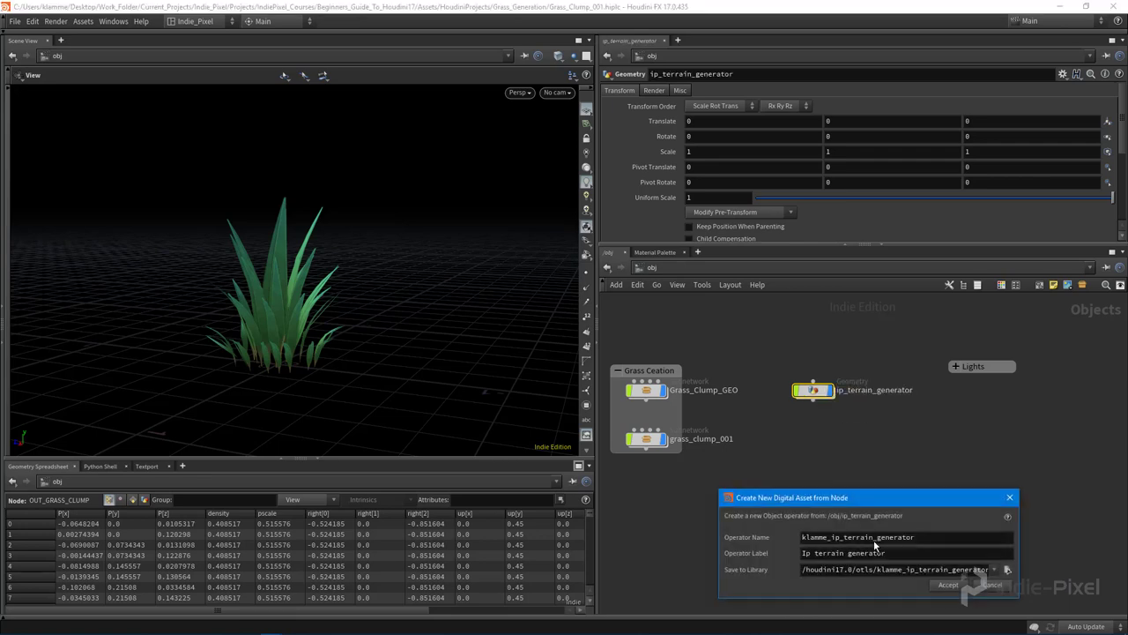
{"action": "left_click_drag", "start_coordinate": [819, 495], "coordinate": [316, 399]}
{"action": "left_click", "coordinate": [394, 440]}
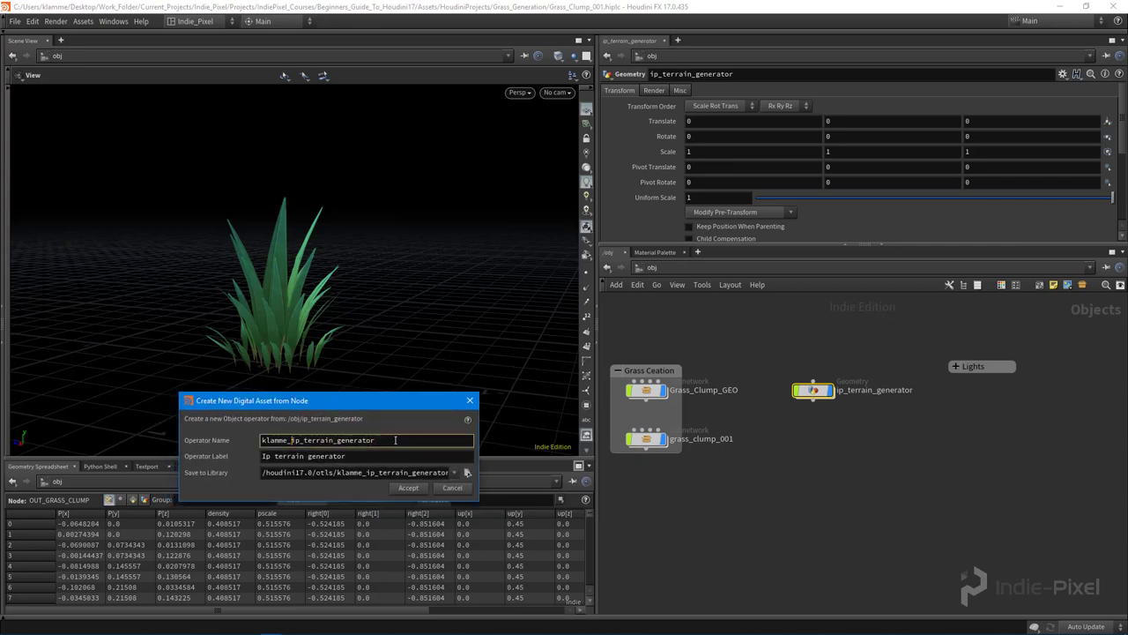
{"action": "key", "text": "shift+Home"}
{"action": "key", "text": "BackSpace"}
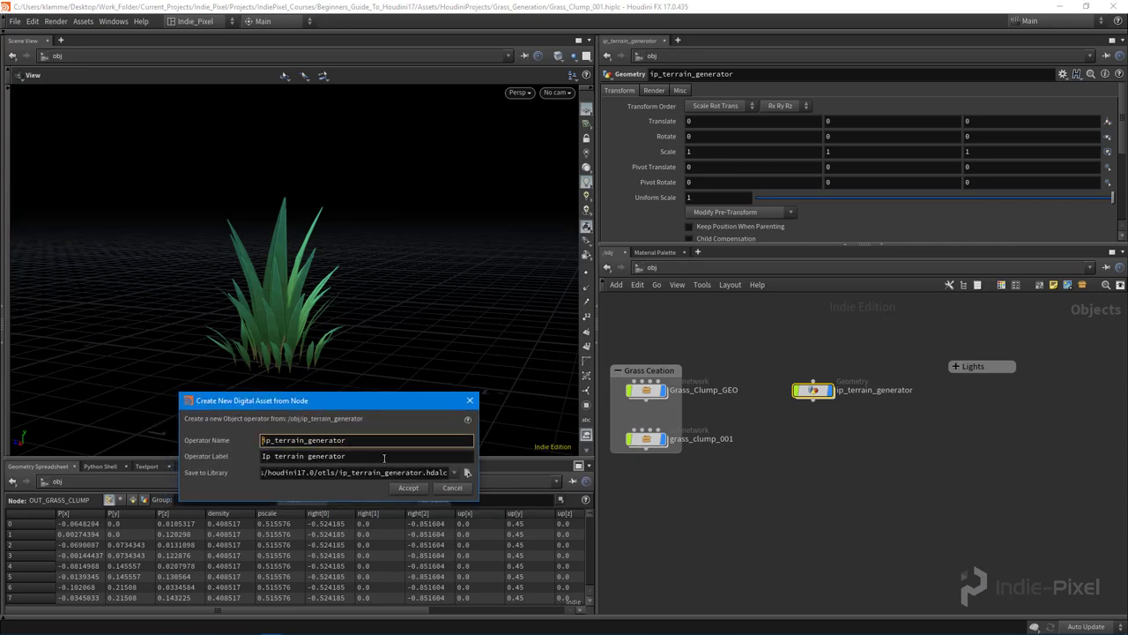
Set the operator label to IP Terrain Generator and create the asset, destroying all spare parameters
{"action": "left_click", "coordinate": [380, 455]}
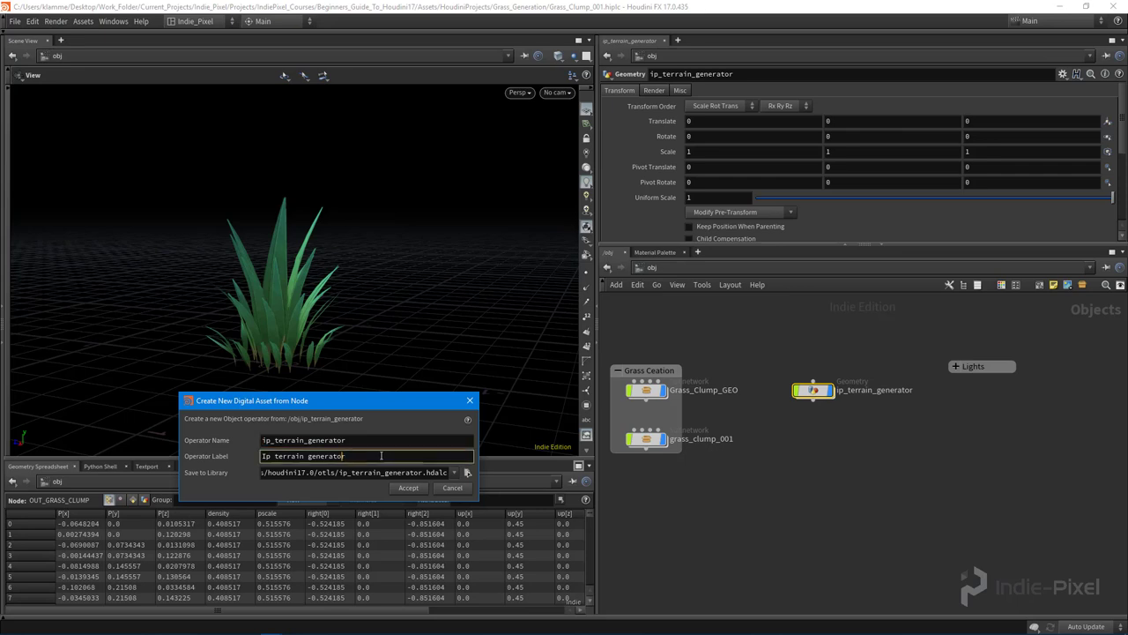
{"action": "key", "text": "BackSpace"}
{"action": "type", "text": "G"}
{"action": "key", "text": "BackSpace"}
{"action": "type", "text": "T"}
{"action": "key", "text": "Left"}
{"action": "key", "text": "Left"}
{"action": "key", "text": "BackSpace"}
{"action": "type", "text": "P"}
{"action": "key", "text": "Return"}
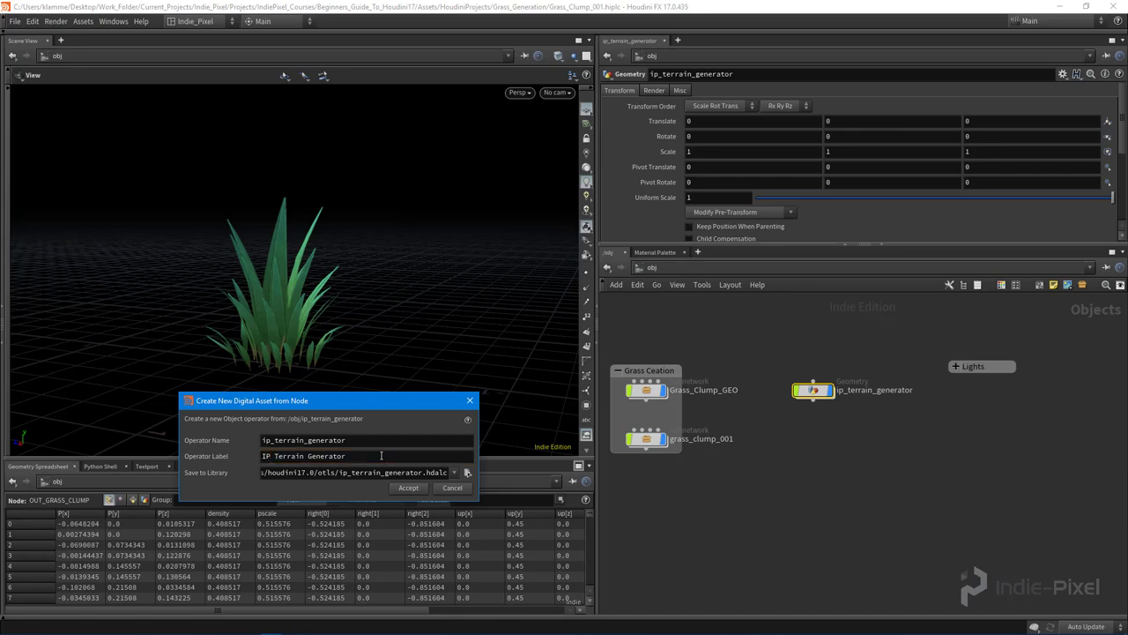
{"action": "left_click", "coordinate": [416, 489]}
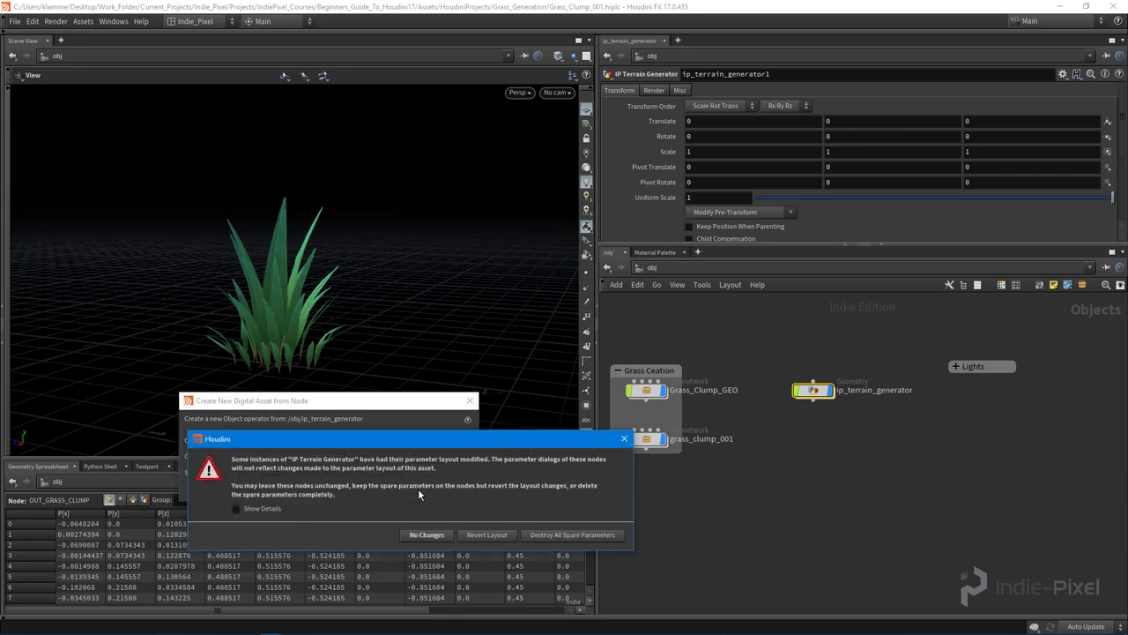
{"action": "left_click", "coordinate": [571, 535]}
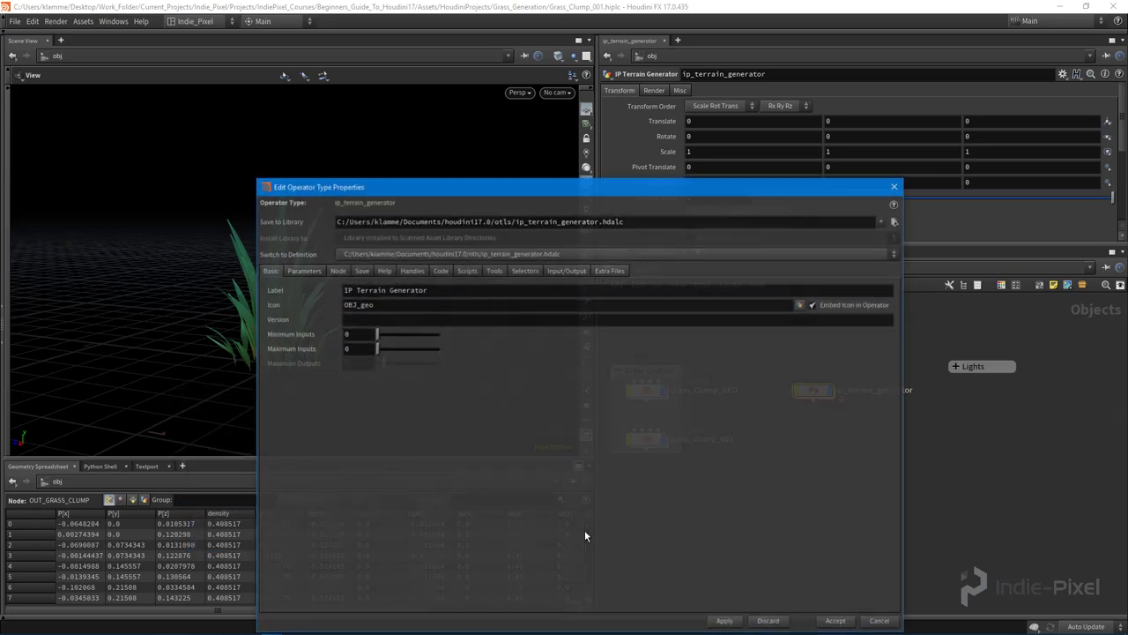
Open the asset's parameter definitions and review the node's default Transform, Render and Misc parameters
{"action": "left_click_drag", "start_coordinate": [479, 189], "coordinate": [247, 113]}
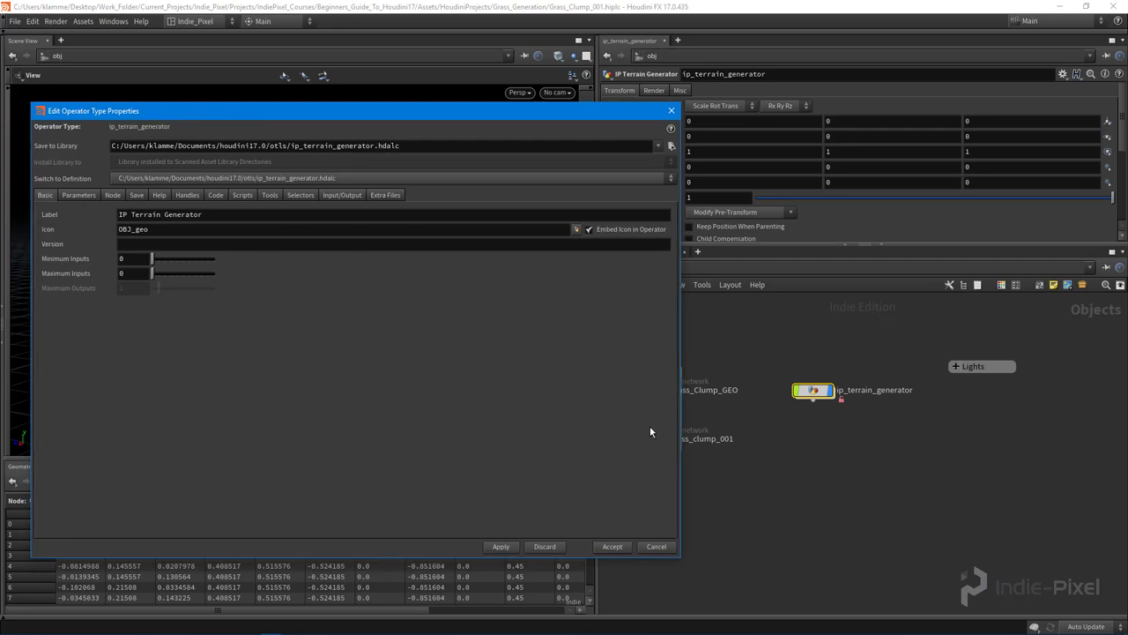
{"action": "left_click_drag", "start_coordinate": [682, 446], "coordinate": [693, 443]}
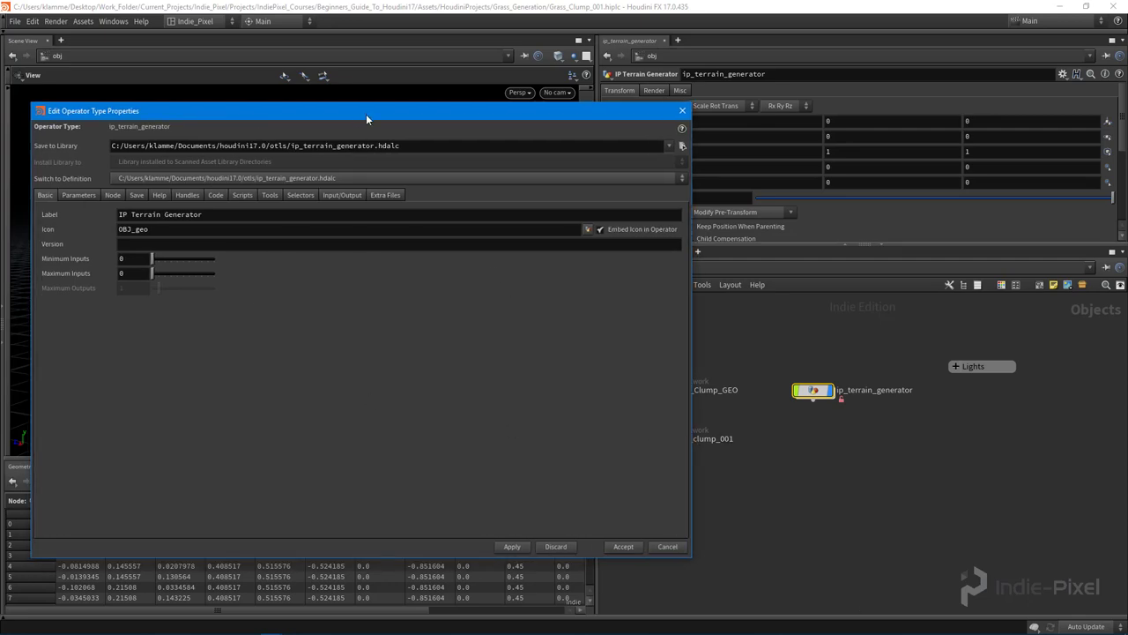
{"action": "left_click_drag", "start_coordinate": [365, 112], "coordinate": [364, 112]}
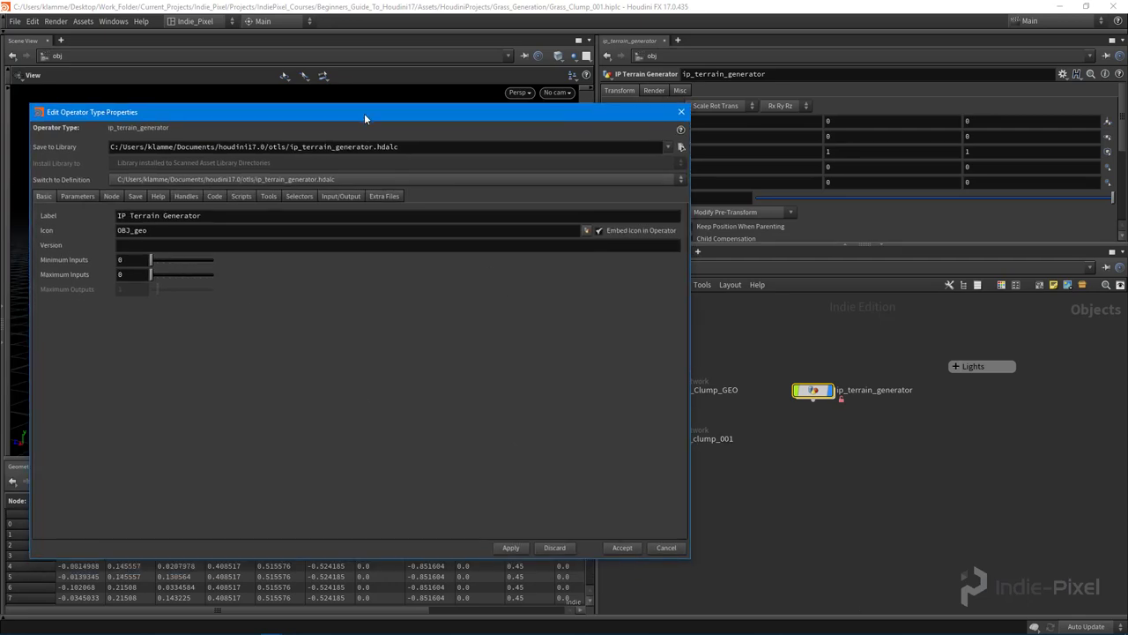
{"action": "left_click", "coordinate": [78, 197]}
{"action": "left_click_drag", "start_coordinate": [496, 126], "coordinate": [427, 125]}
{"action": "middle_click_drag", "start_coordinate": [765, 450], "coordinate": [804, 467]}
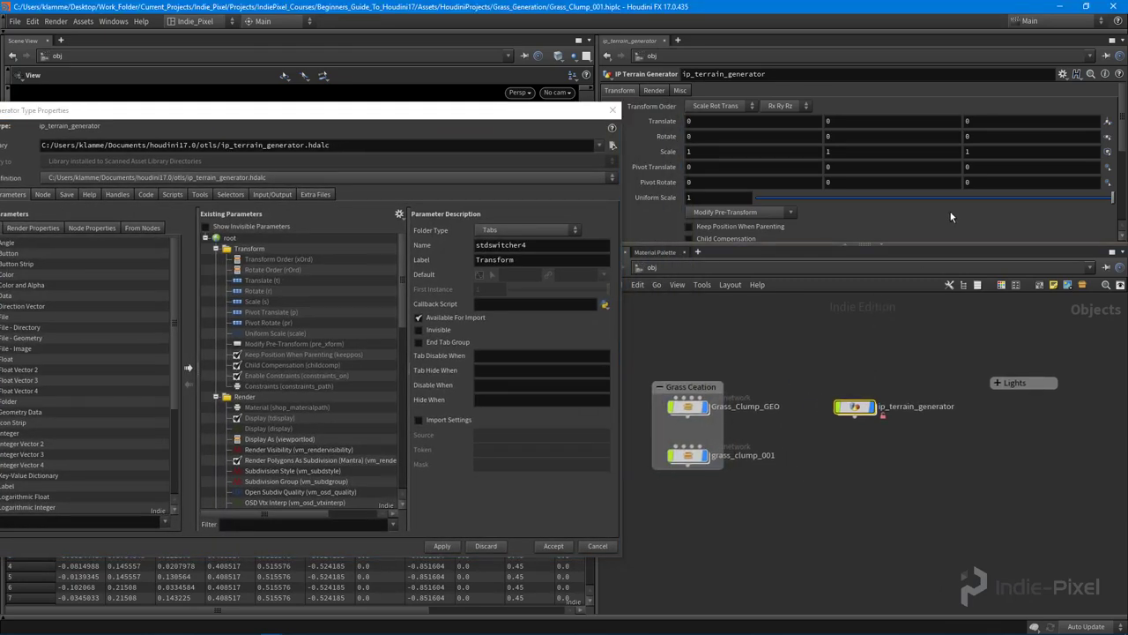
{"action": "left_click_drag", "start_coordinate": [912, 245], "coordinate": [912, 278]}
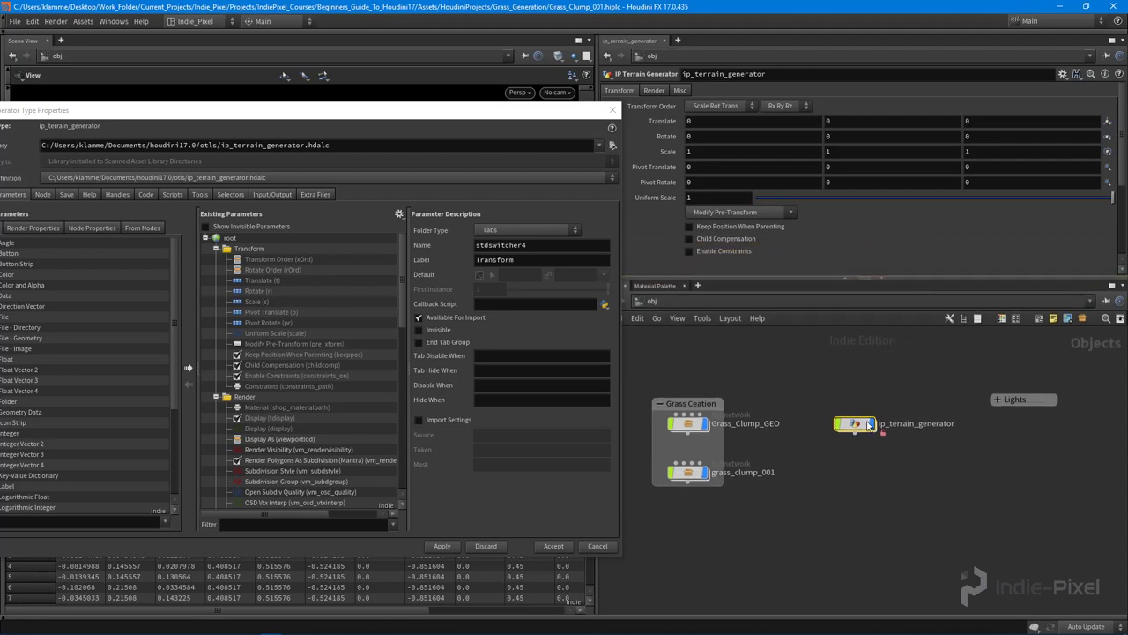
{"action": "scroll", "coordinate": [871, 420], "scroll_direction": "up", "scroll_amount": 5}
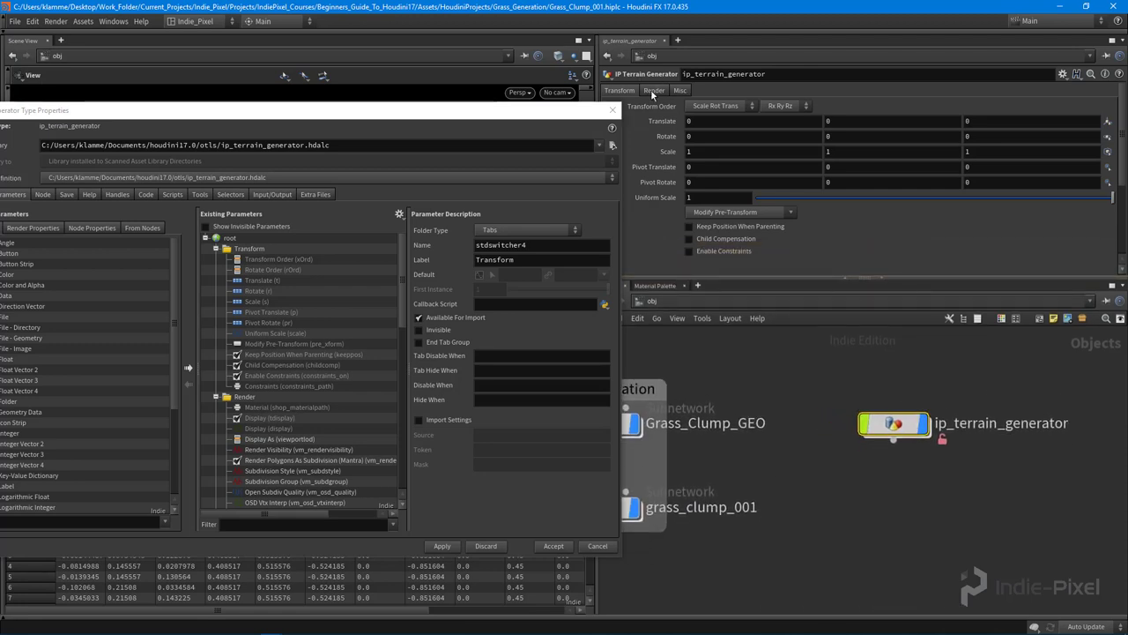
{"action": "left_click", "coordinate": [649, 89]}
{"action": "left_click", "coordinate": [682, 89]}
{"action": "left_click", "coordinate": [622, 91]}
{"action": "left_click", "coordinate": [651, 91]}
{"action": "left_click", "coordinate": [676, 90]}
{"action": "left_click", "coordinate": [619, 89]}
Make the Transform, Render and Misc folders and the Renderable parameter invisible and apply the change
{"action": "left_click", "coordinate": [216, 249]}
{"action": "left_click", "coordinate": [216, 259]}
{"action": "left_click_drag", "start_coordinate": [59, 110], "coordinate": [85, 108]}
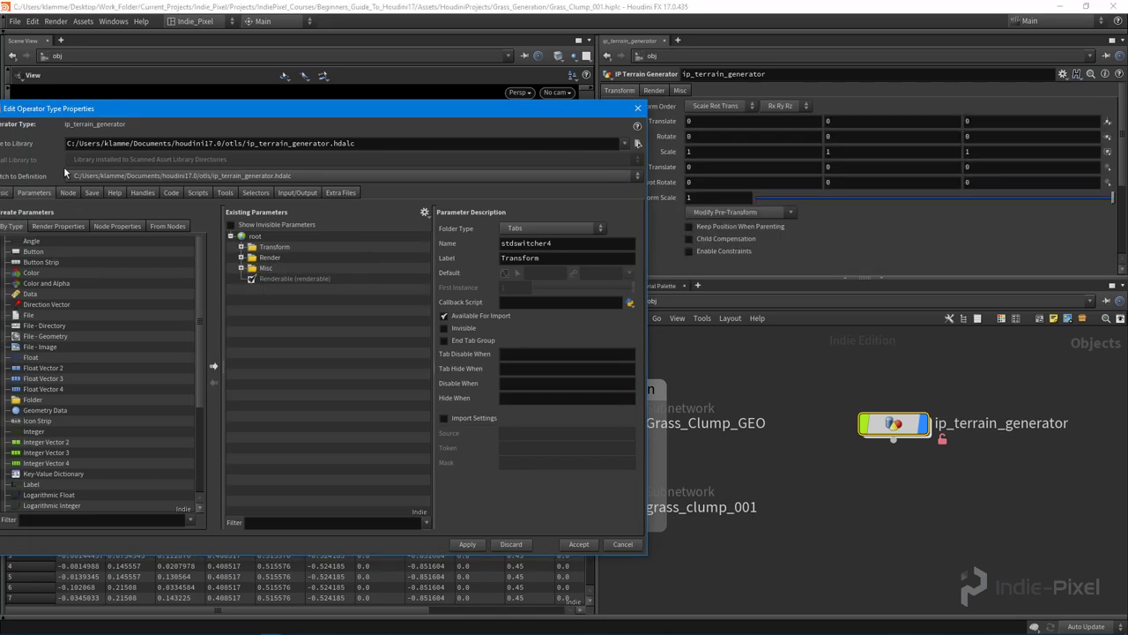
{"action": "left_click", "coordinate": [273, 258]}
{"action": "left_click", "coordinate": [275, 247]}
{"action": "left_click", "coordinate": [289, 279], "text": "shift"}
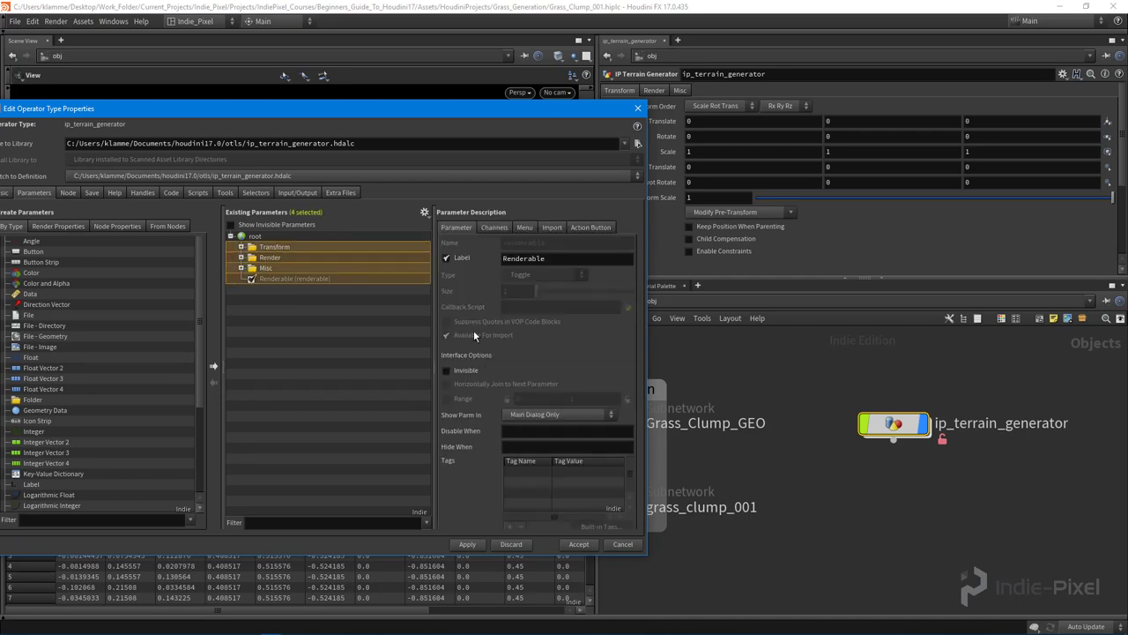
{"action": "left_click", "coordinate": [460, 371]}
{"action": "left_click", "coordinate": [465, 544]}
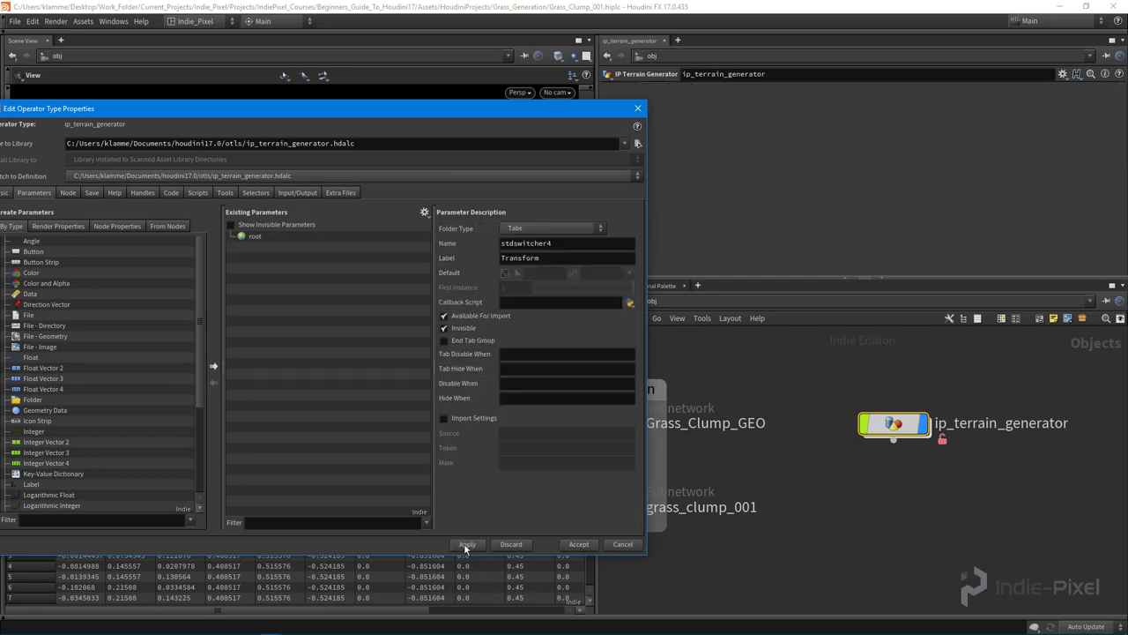
Add a float parameter under the asset's root, applying the change, and try its slider on the node at about 2.84
{"action": "left_click_drag", "start_coordinate": [587, 109], "coordinate": [491, 105]}
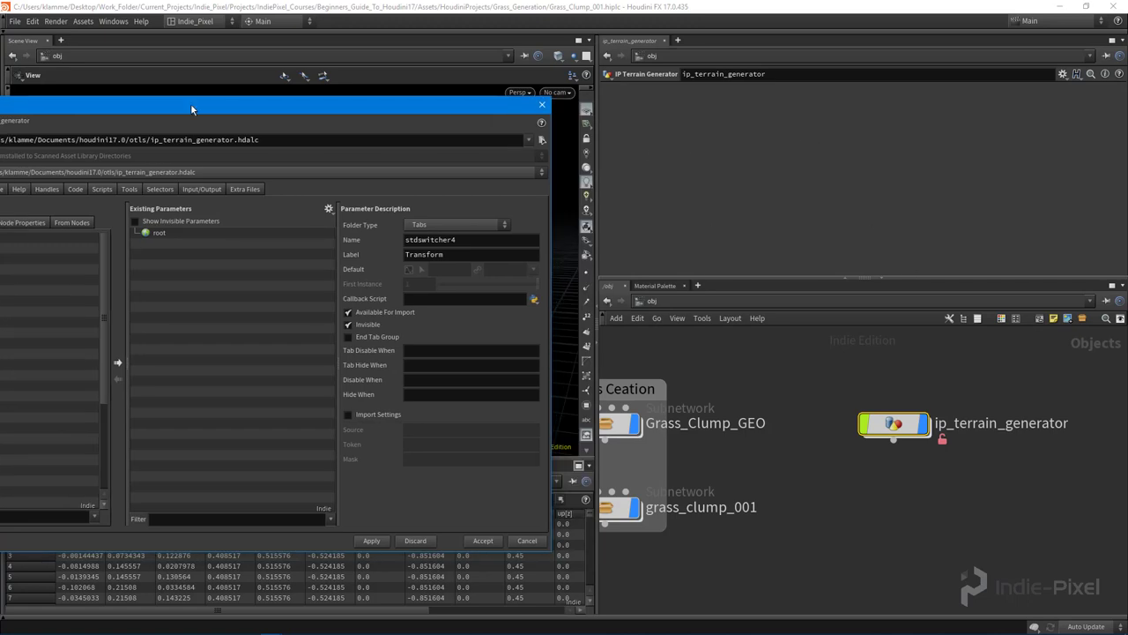
{"action": "left_click_drag", "start_coordinate": [221, 103], "coordinate": [323, 76]}
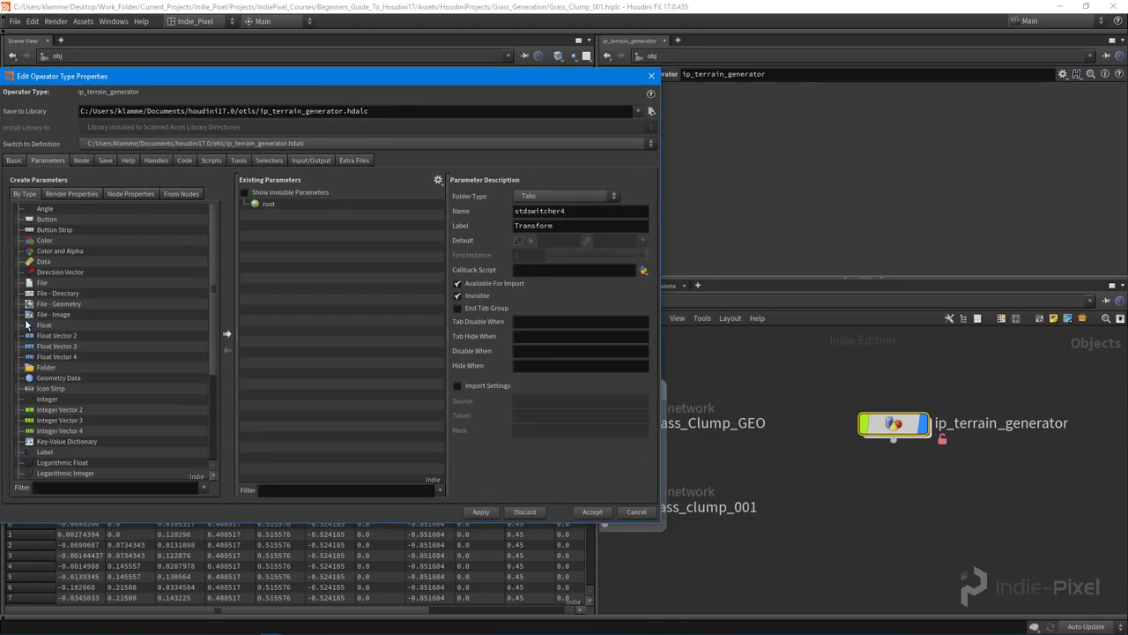
{"action": "left_click_drag", "start_coordinate": [48, 325], "coordinate": [291, 344]}
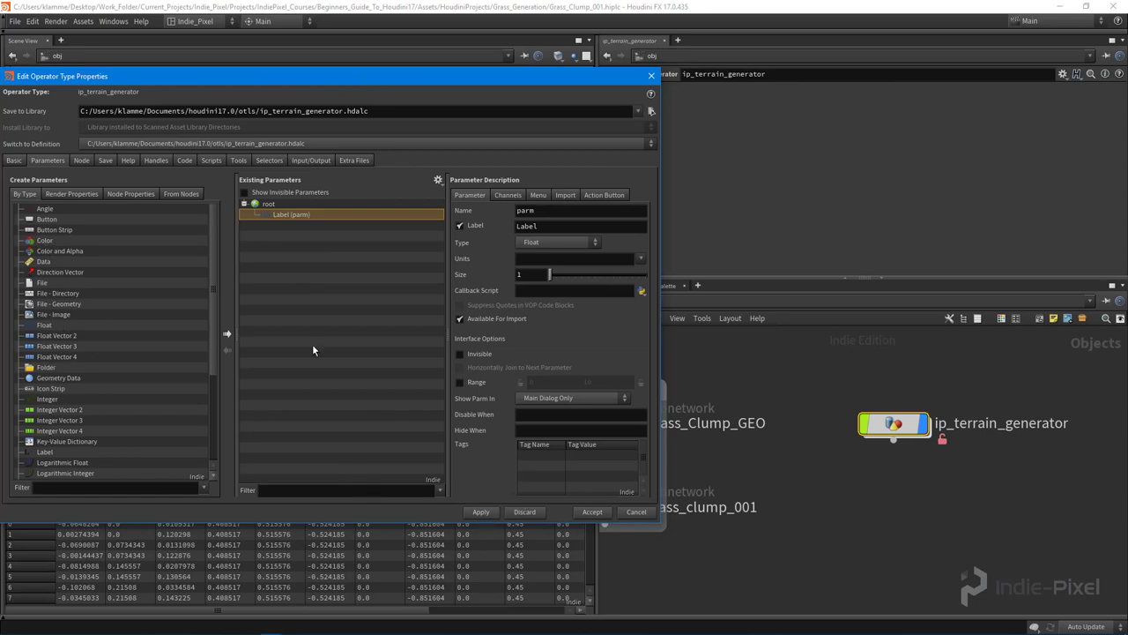
{"action": "left_click", "coordinate": [480, 512]}
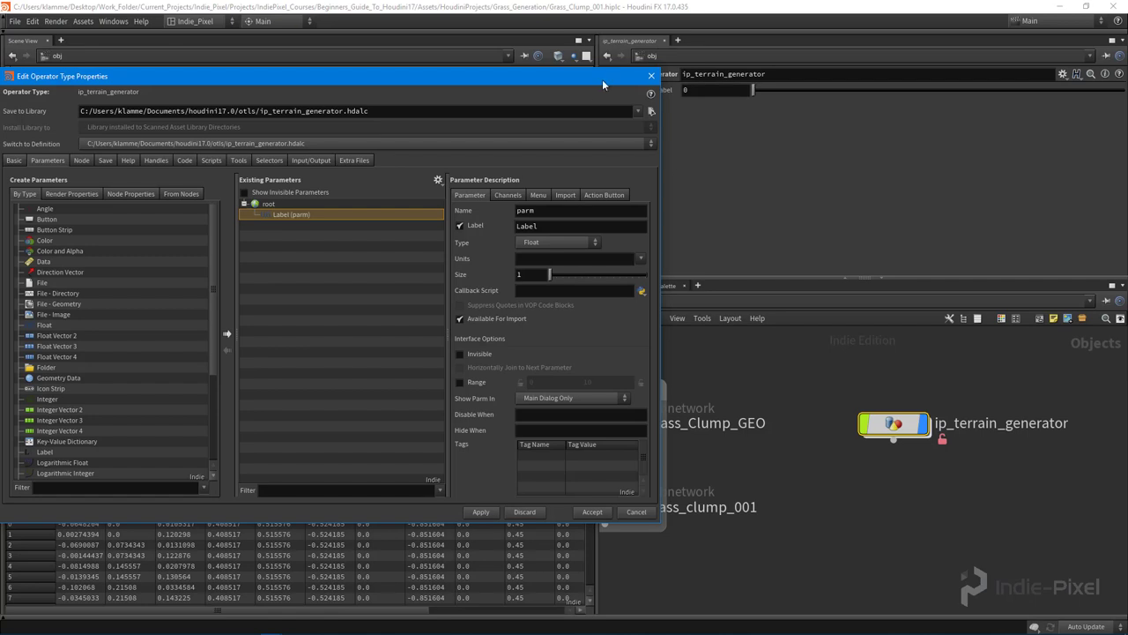
{"action": "left_click_drag", "start_coordinate": [602, 79], "coordinate": [557, 90]}
{"action": "left_click_drag", "start_coordinate": [1062, 89], "coordinate": [859, 123]}
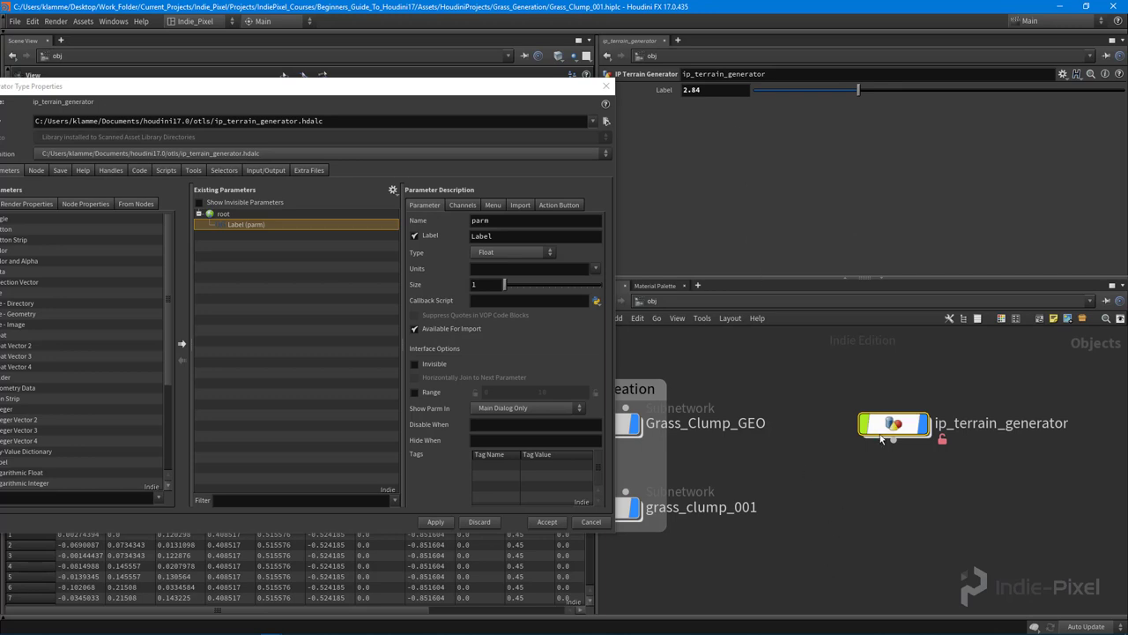
Name the float parameter terrainsize with the label Terrain Size and apply the change
{"action": "double_click", "coordinate": [505, 222]}
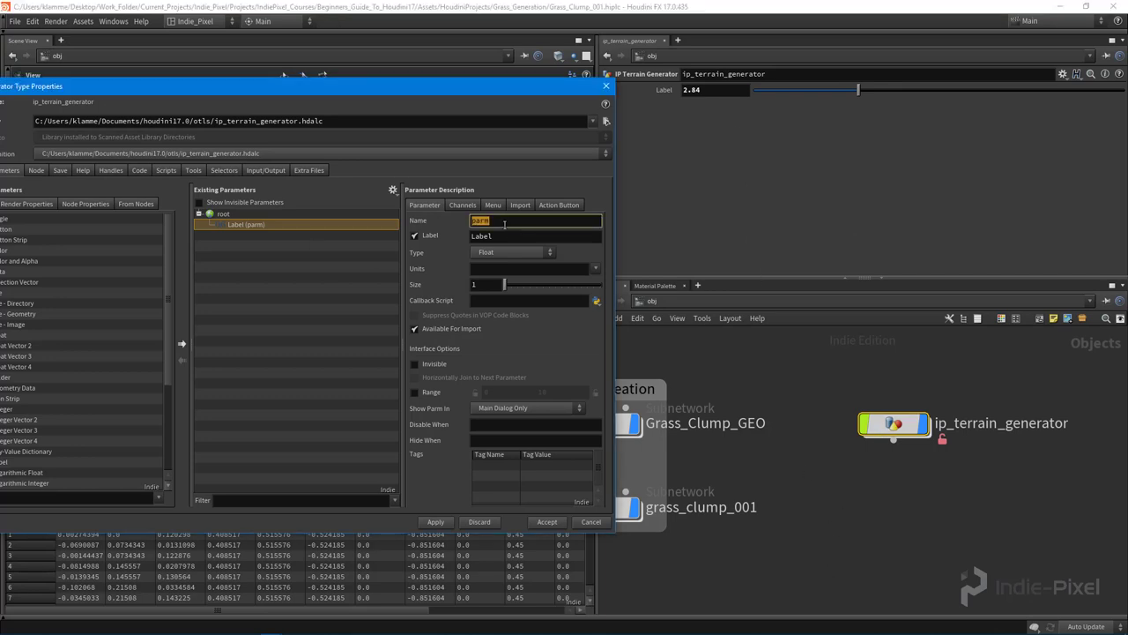
{"action": "type", "text": "terrainsize"}
{"action": "key", "text": "Tab"}
{"action": "type", "text": "Terrain Size"}
{"action": "key", "text": "Return"}
{"action": "left_click", "coordinate": [436, 521]}
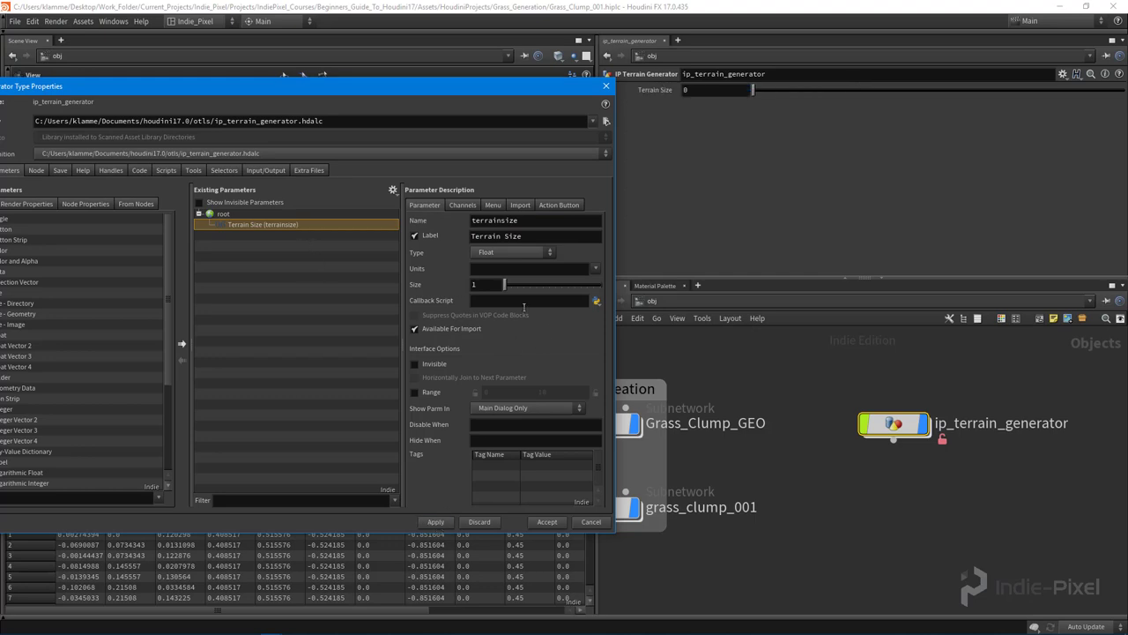
Enable a range of 10 to 100 for the Terrain Size parameter and lock its minimum
{"action": "left_click", "coordinate": [415, 392]}
{"action": "left_click", "coordinate": [504, 391]}
{"action": "double_click", "coordinate": [503, 391]}
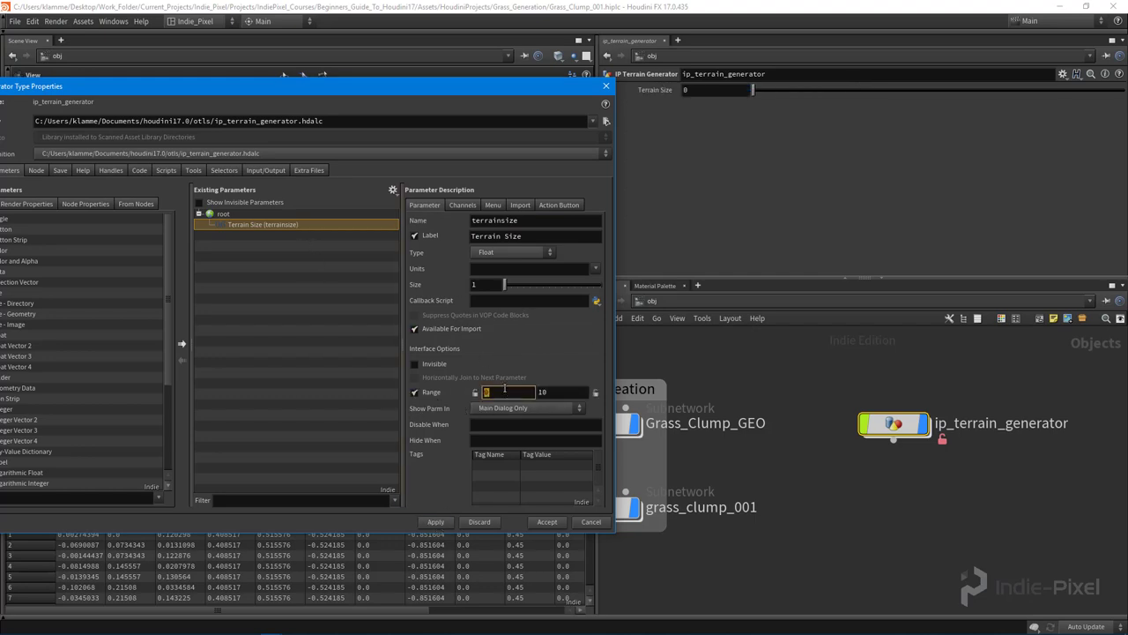
{"action": "key", "text": "Tab"}
{"action": "type", "text": "0"}
{"action": "key", "text": "Return"}
{"action": "left_click", "coordinate": [475, 391]}
Give the Terrain Size parameter a default value of 30, apply the change and close the type properties
{"action": "left_click", "coordinate": [462, 204]}
{"action": "left_click", "coordinate": [503, 258]}
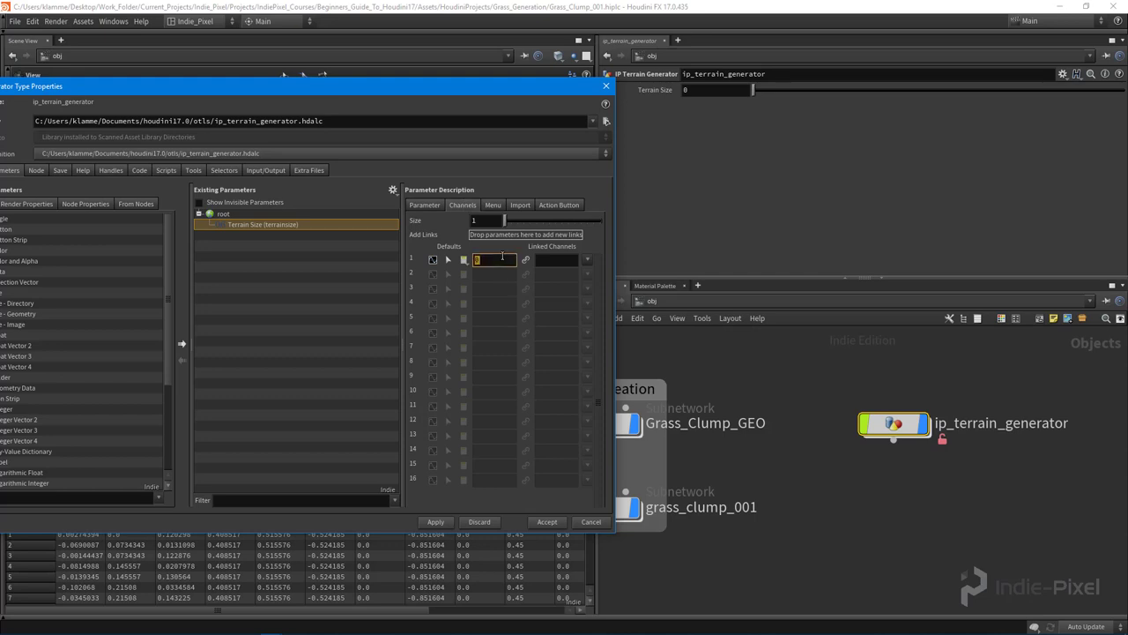
{"action": "key", "text": "Return"}
{"action": "left_click", "coordinate": [425, 205]}
{"action": "left_click", "coordinate": [435, 524]}
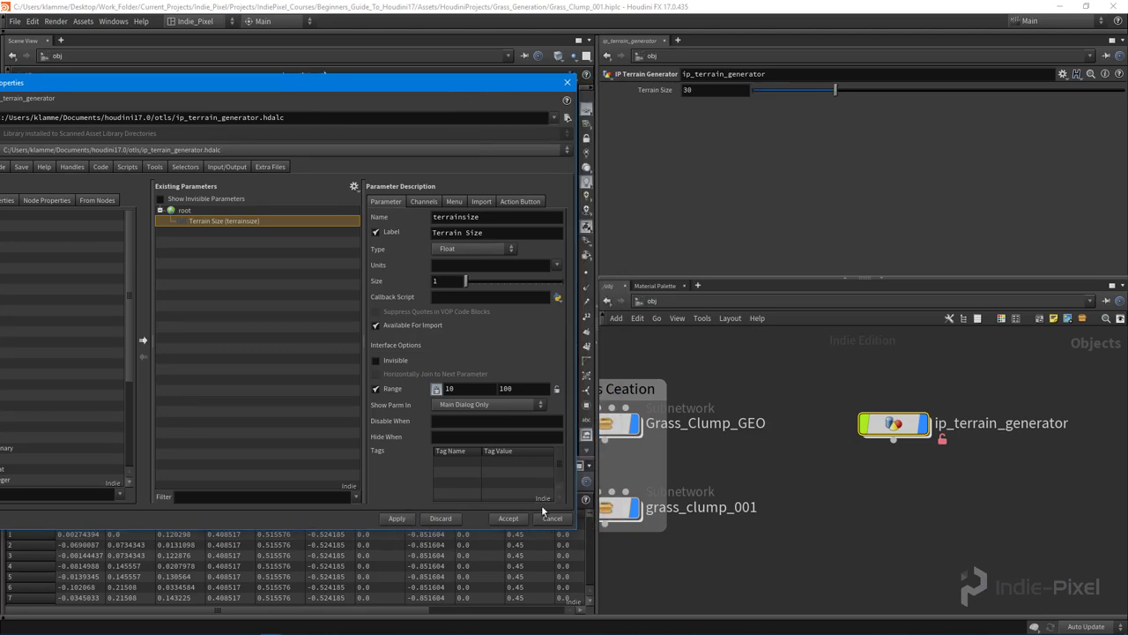
{"action": "left_click", "coordinate": [544, 521]}
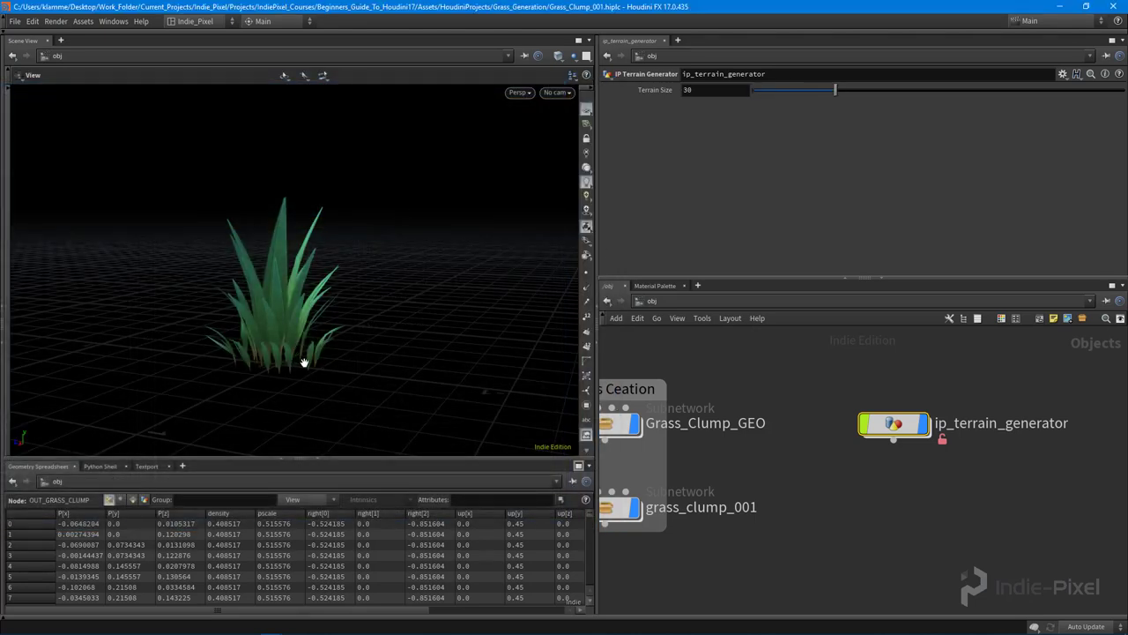
{"action": "scroll", "coordinate": [378, 350], "scroll_direction": "up", "scroll_amount": 5}
{"action": "middle_click_drag", "start_coordinate": [813, 458], "coordinate": [705, 476]}
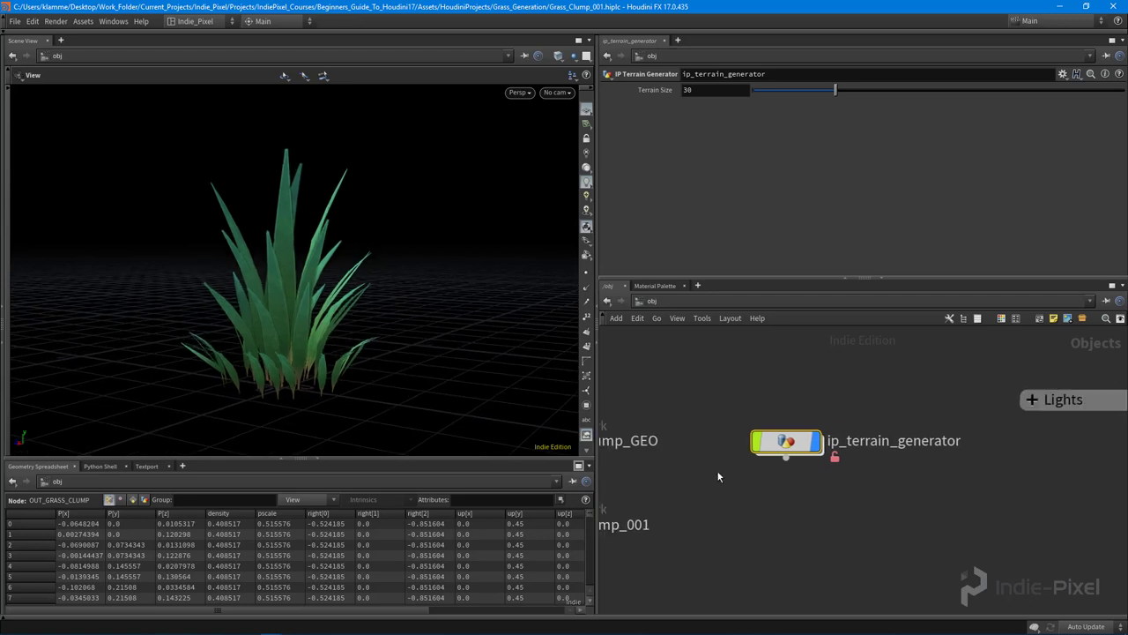
{"action": "middle_click_drag", "start_coordinate": [810, 517], "coordinate": [944, 495]}
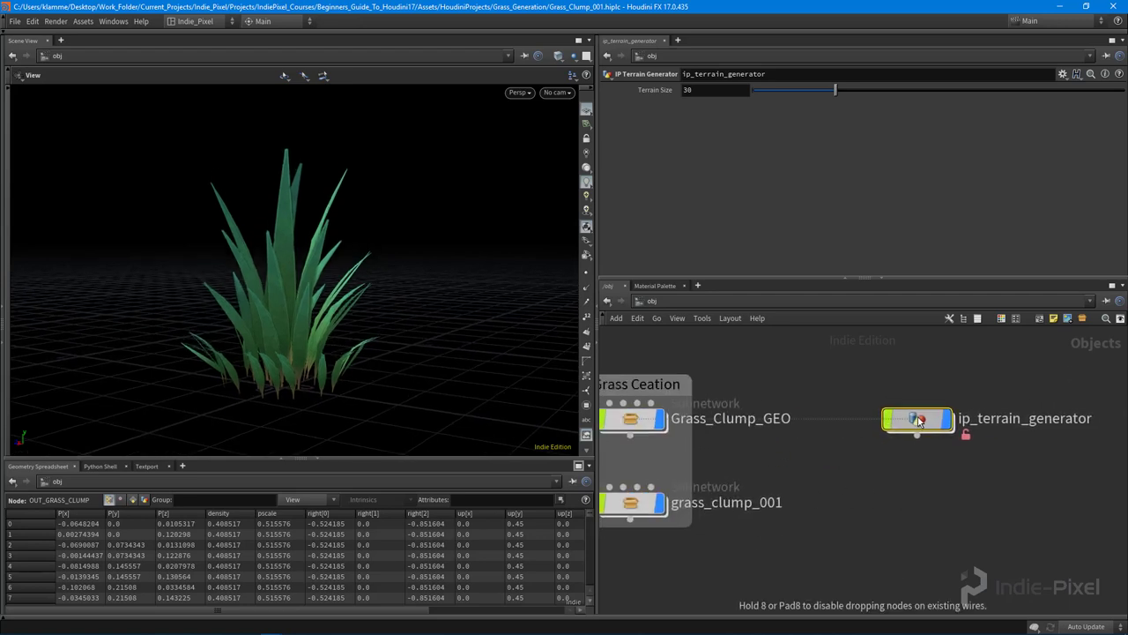
{"action": "scroll", "coordinate": [852, 491], "scroll_direction": "down", "scroll_amount": 3}
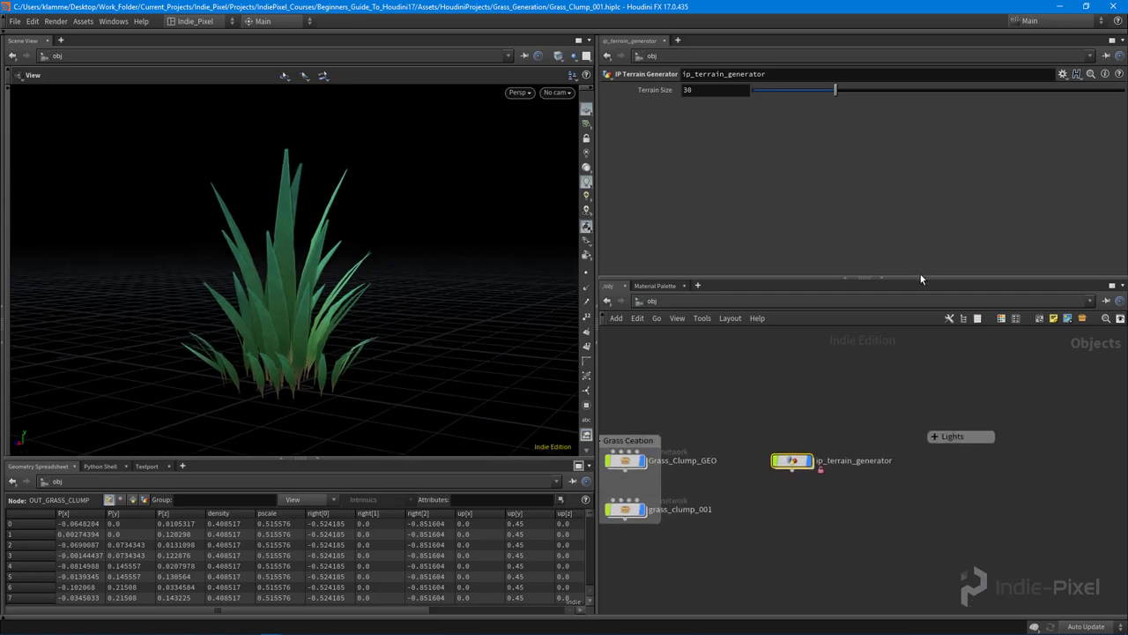
{"action": "left_click_drag", "start_coordinate": [918, 277], "coordinate": [918, 266]}
{"action": "middle_click_drag", "start_coordinate": [780, 408], "coordinate": [811, 380]}
{"action": "scroll", "coordinate": [629, 374], "scroll_direction": "up", "scroll_amount": 2}
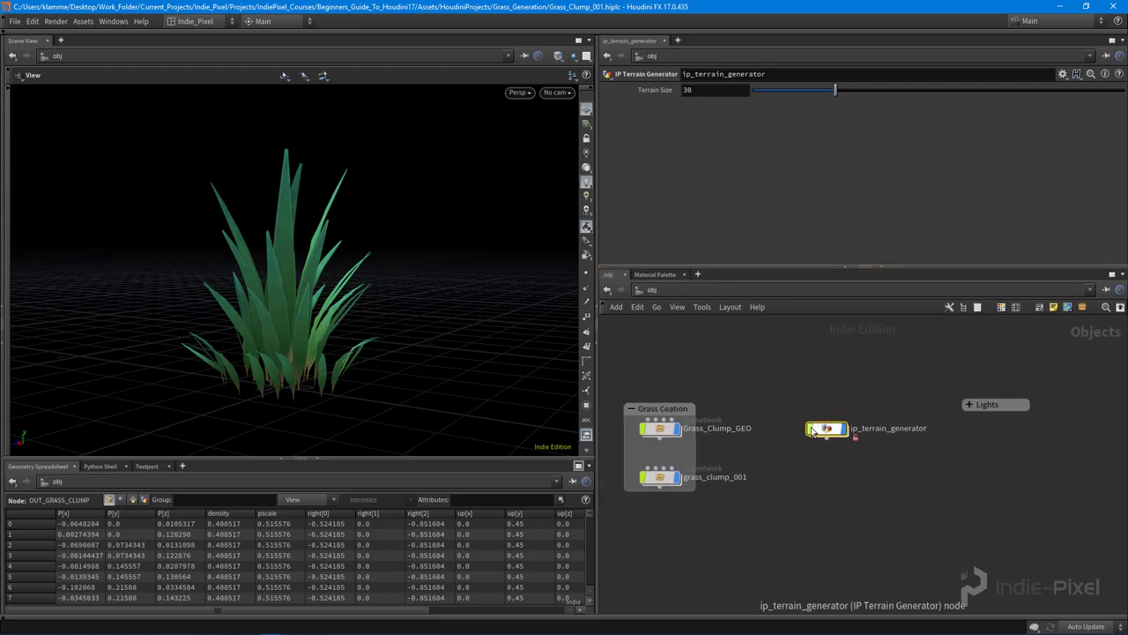
{"action": "left_click_drag", "start_coordinate": [629, 368], "coordinate": [945, 520]}
{"action": "middle_click_drag", "start_coordinate": [945, 520], "coordinate": [905, 524]}
{"action": "left_click_drag", "start_coordinate": [329, 228], "coordinate": [334, 316]}
{"action": "left_click", "coordinate": [751, 374]}
{"action": "middle_click_drag", "start_coordinate": [750, 374], "coordinate": [769, 385]}
{"action": "left_click_drag", "start_coordinate": [347, 259], "coordinate": [294, 318]}
{"action": "middle_click_drag", "start_coordinate": [909, 519], "coordinate": [904, 508]}
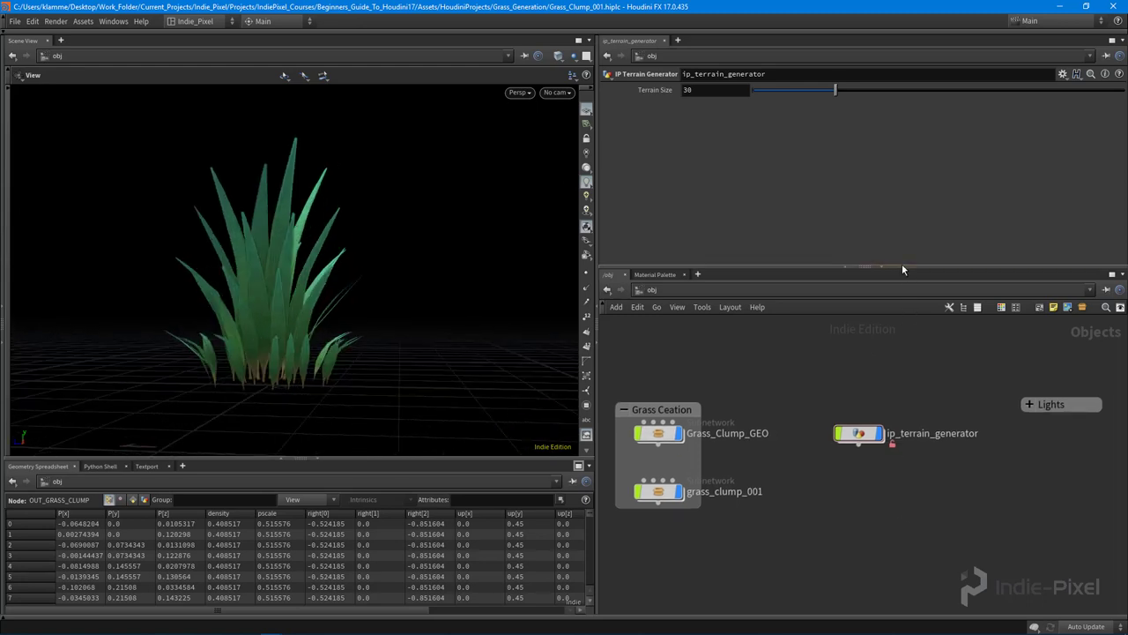
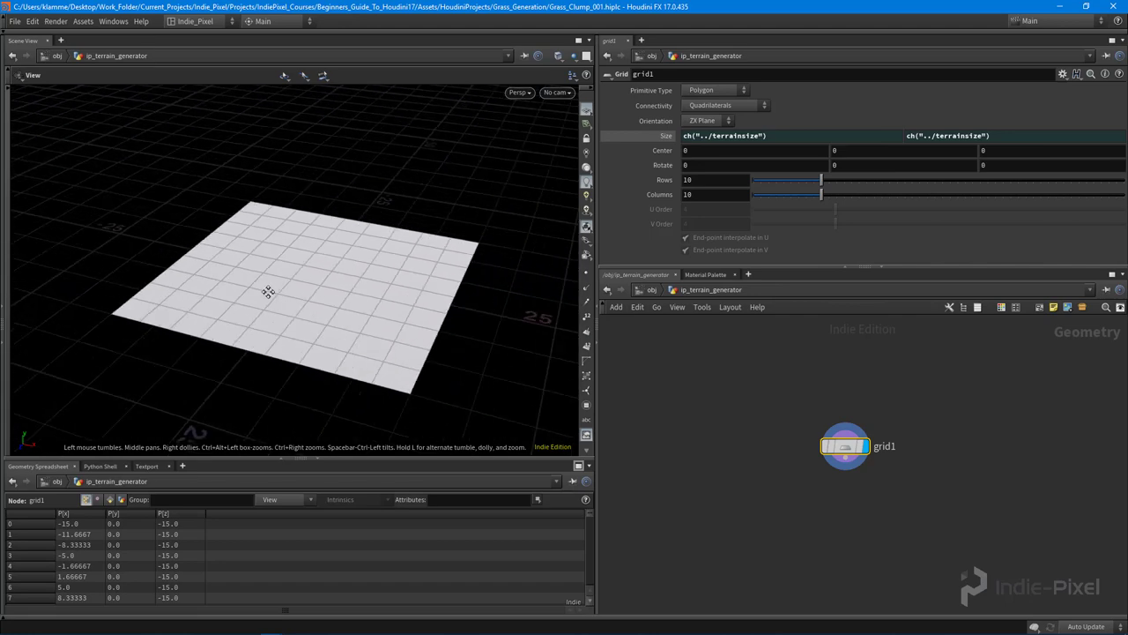
Try different subdivisions on the grid, ending with 12 rows and 16 columns
{"action": "left_click_drag", "start_coordinate": [268, 293], "coordinate": [240, 289]}
{"action": "left_click_drag", "start_coordinate": [825, 186], "coordinate": [870, 198]}
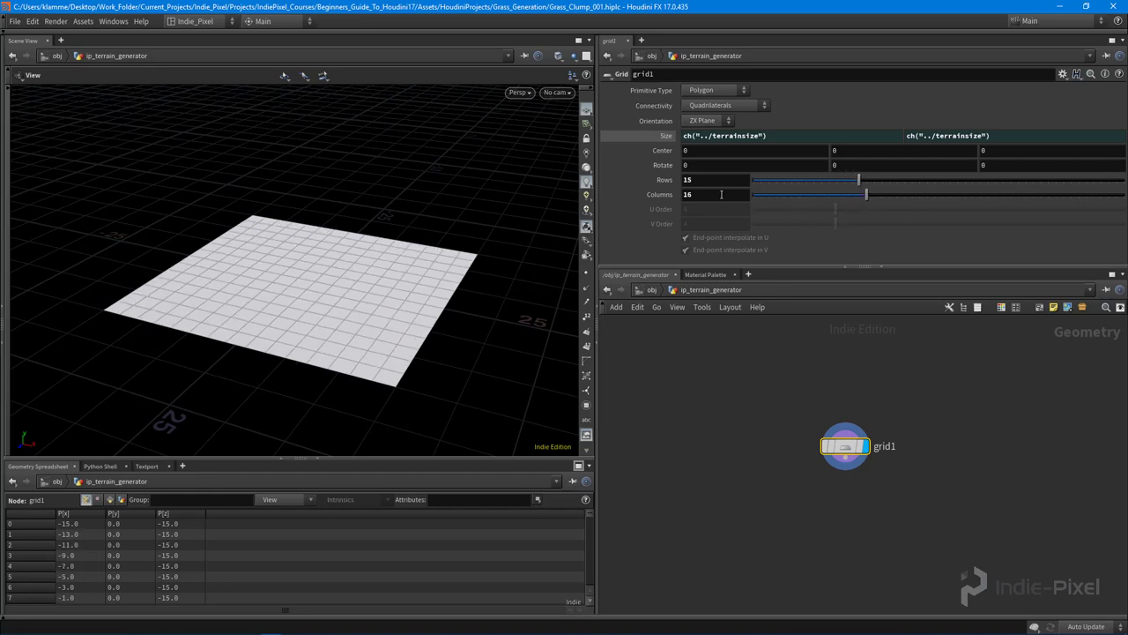
{"action": "left_click_drag", "start_coordinate": [350, 321], "coordinate": [373, 305]}
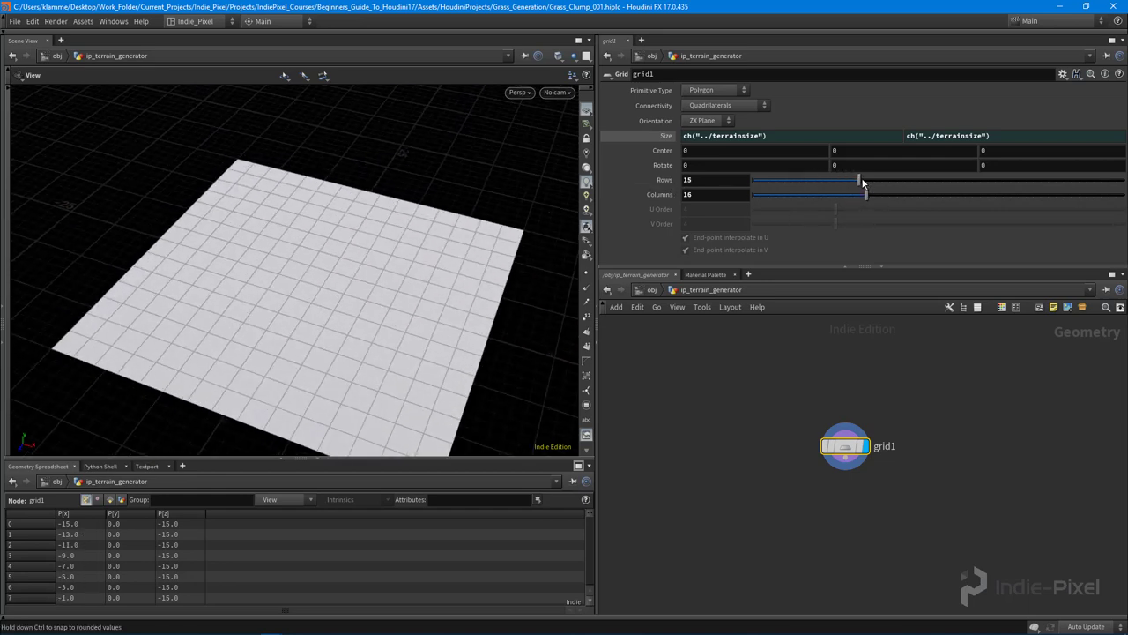
{"action": "left_click_drag", "start_coordinate": [860, 181], "coordinate": [837, 187]}
{"action": "left_click_drag", "start_coordinate": [212, 344], "coordinate": [276, 283]}
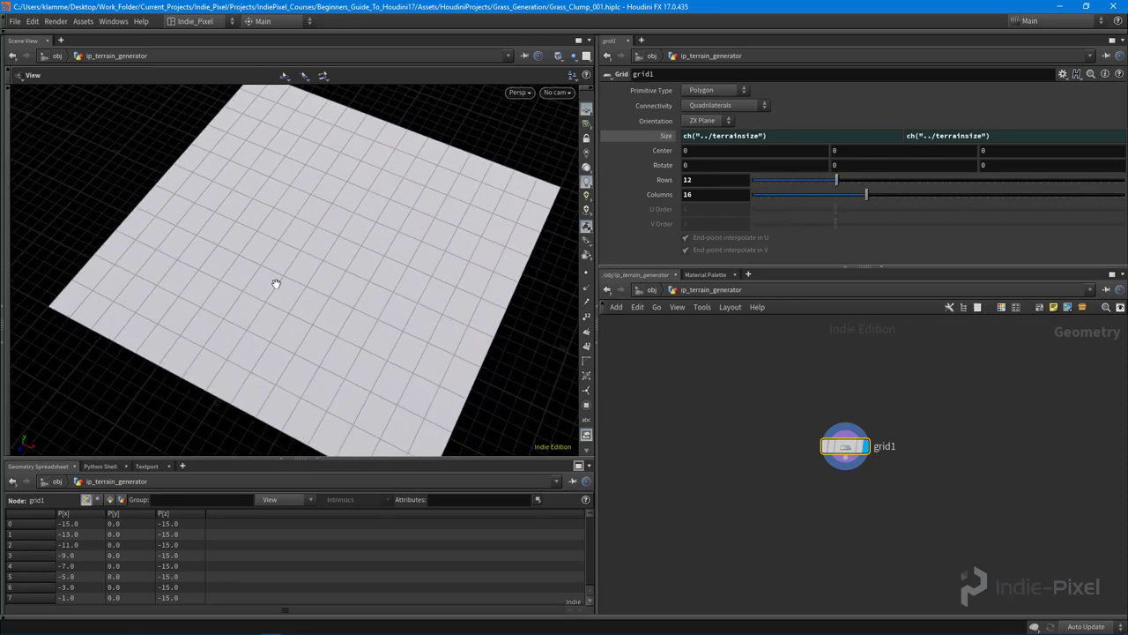
Link the grid's Columns to its Rows parameter with a relative reference
{"action": "right_click", "coordinate": [693, 184]}
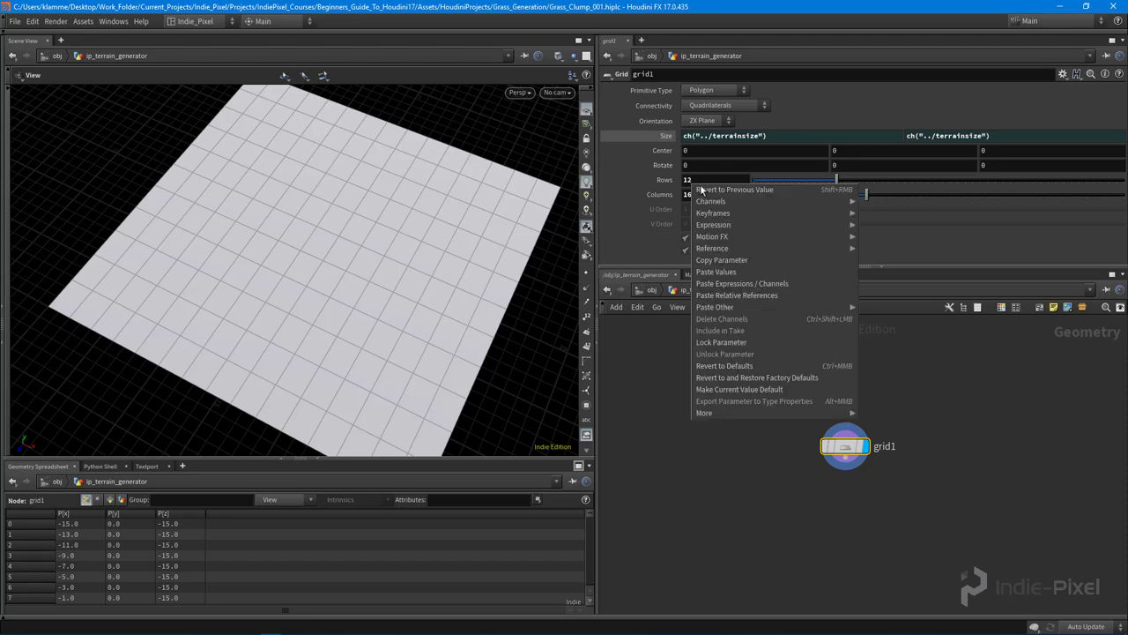
{"action": "left_click", "coordinate": [738, 258]}
{"action": "right_click", "coordinate": [696, 196]}
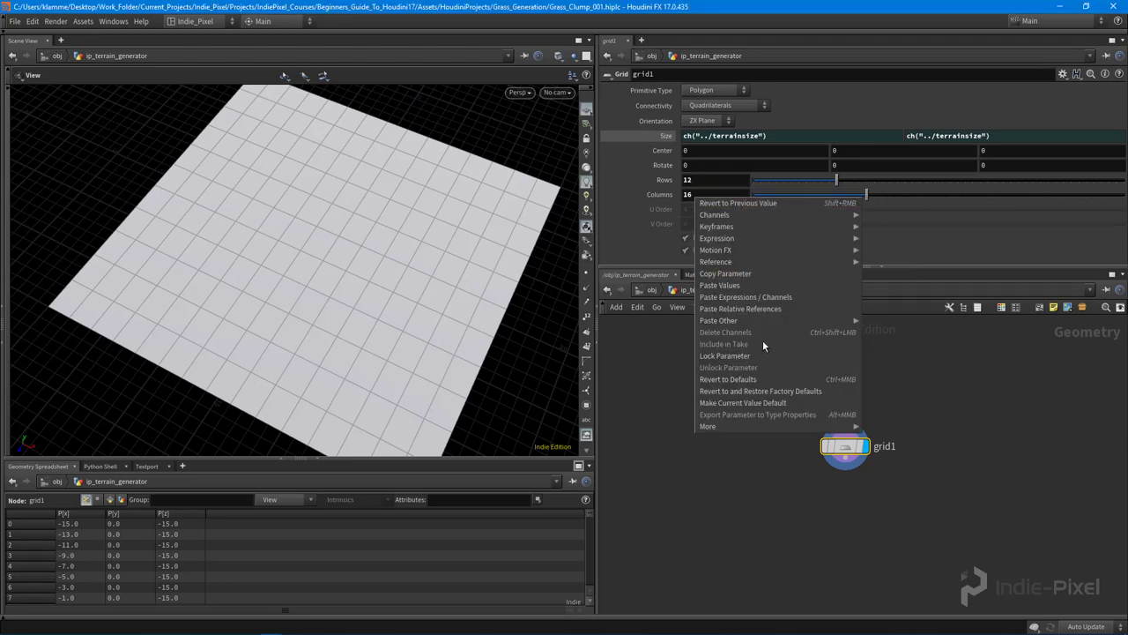
{"action": "left_click", "coordinate": [749, 310]}
Raise the grid's Rows to 28 and inspect the subdivisions from several angles
{"action": "scroll", "coordinate": [453, 297], "scroll_direction": "down", "scroll_amount": 3}
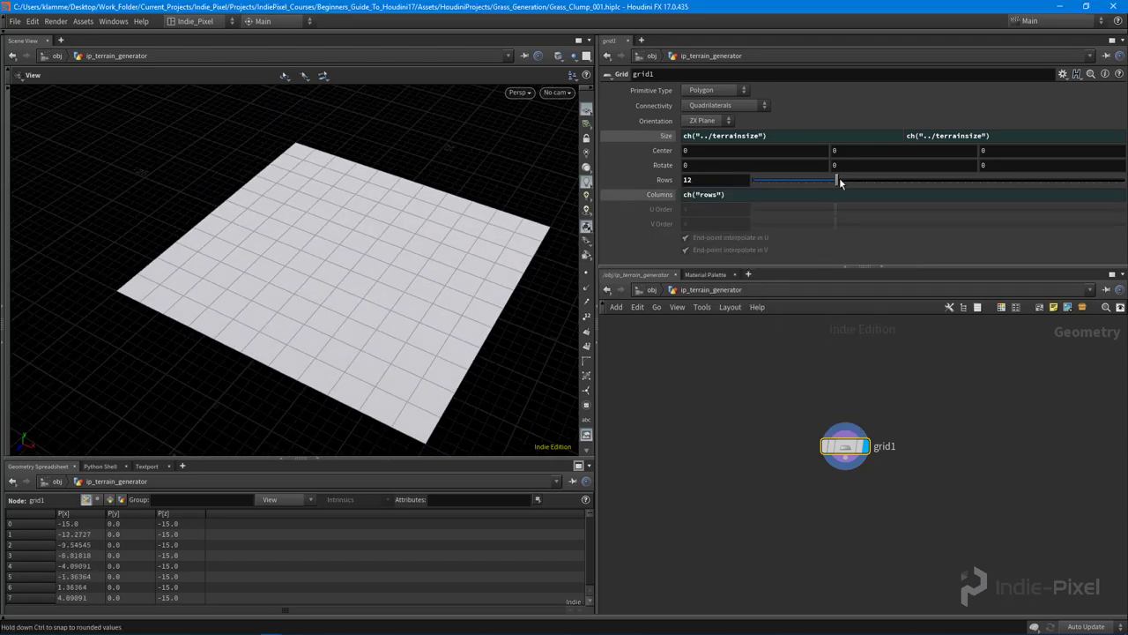
{"action": "left_click_drag", "start_coordinate": [839, 178], "coordinate": [957, 179]}
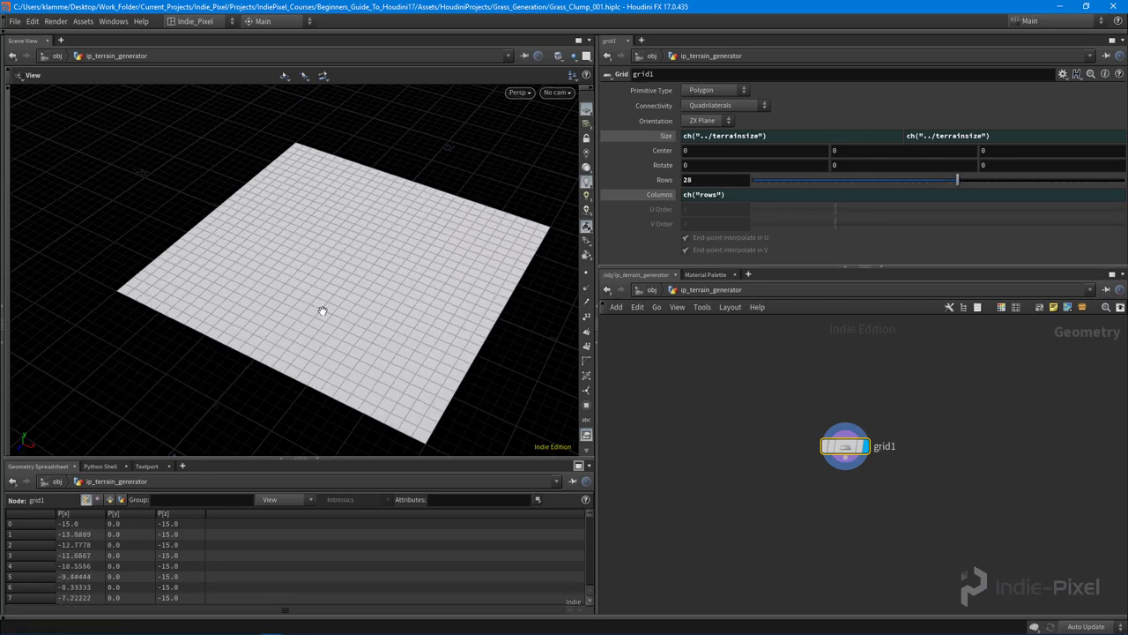
{"action": "scroll", "coordinate": [347, 341], "scroll_direction": "up", "scroll_amount": 4}
{"action": "left_click_drag", "start_coordinate": [252, 318], "coordinate": [422, 338]}
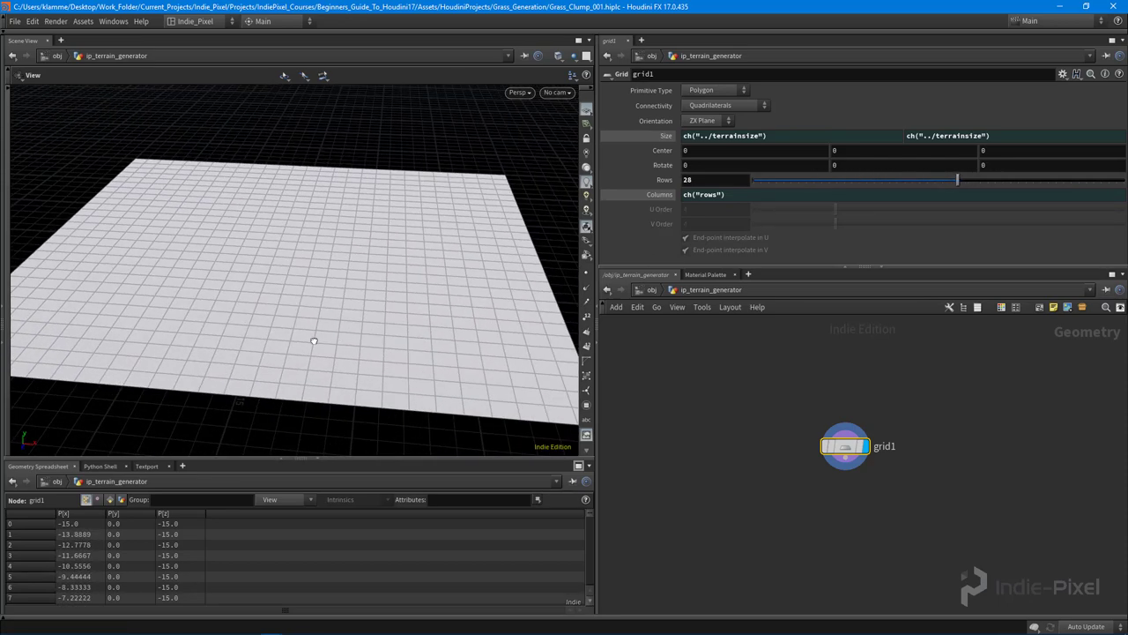
{"action": "left_click_drag", "start_coordinate": [314, 341], "coordinate": [252, 305]}
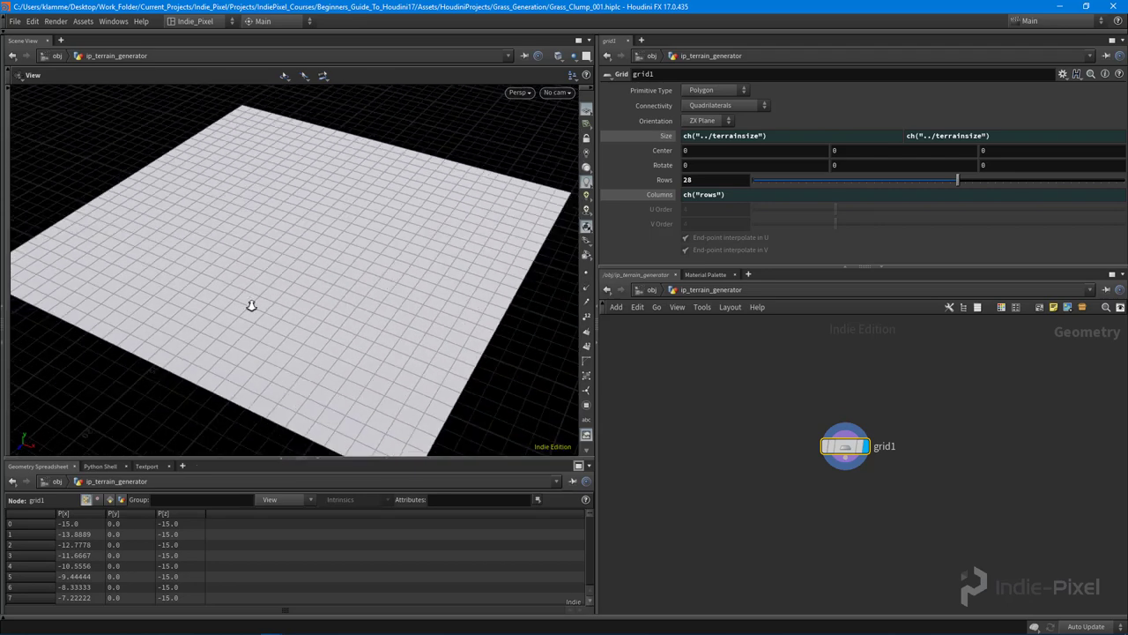
{"action": "scroll", "coordinate": [251, 305], "scroll_direction": "down", "scroll_amount": 5}
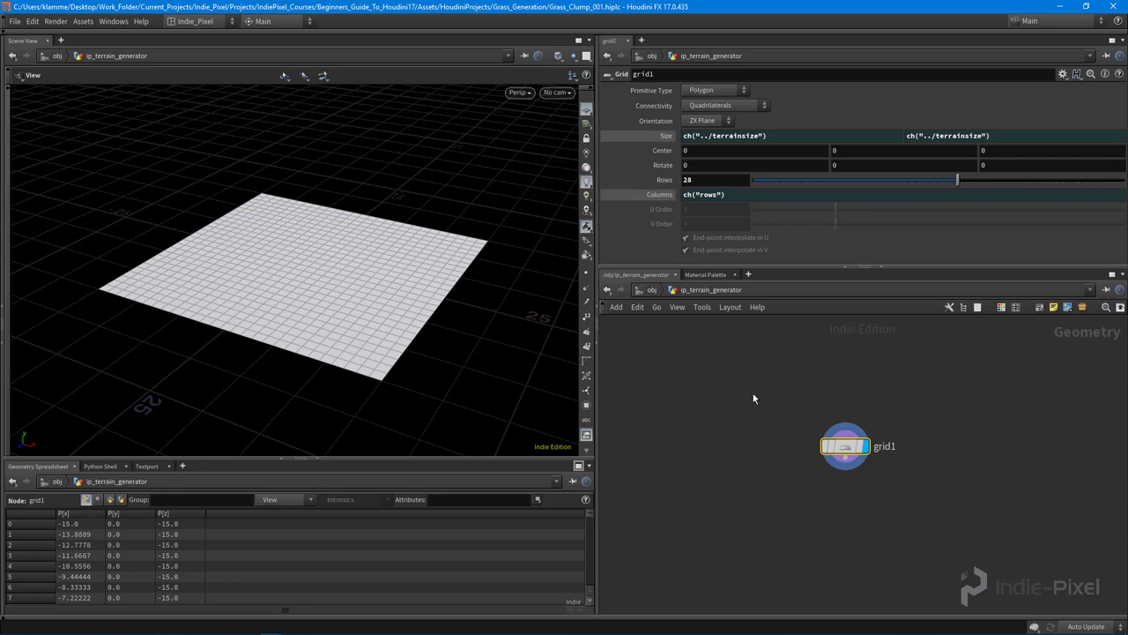
Add the grid's Rows parameter below Terrain Size in the asset's type properties, applying and accepting the change
{"action": "key", "text": "u"}
{"action": "right_click", "coordinate": [846, 438]}
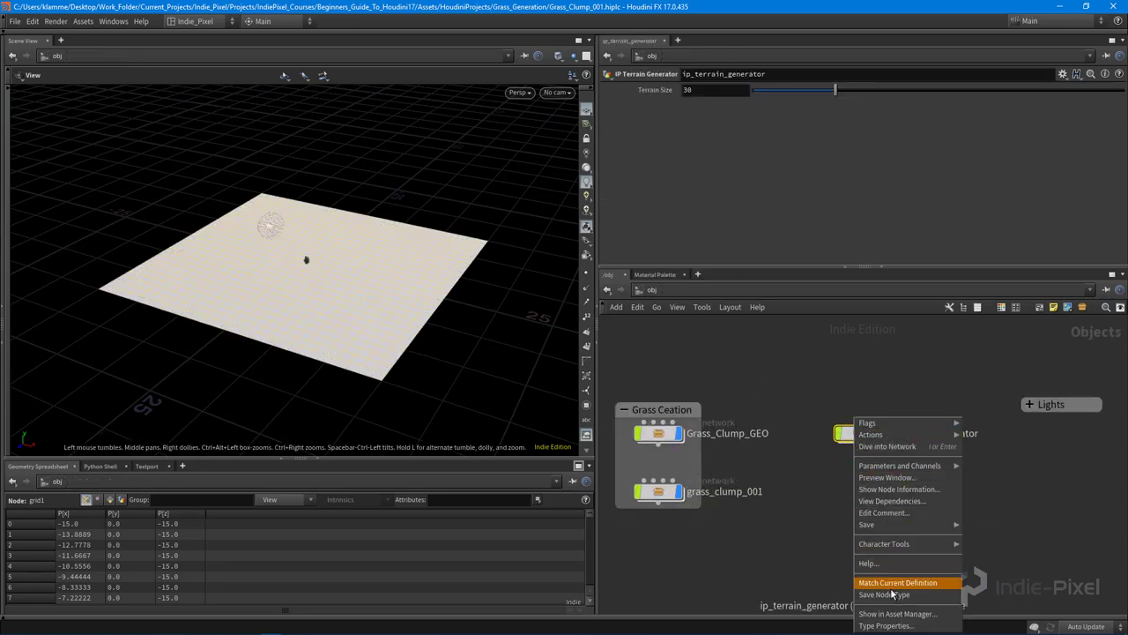
{"action": "left_click", "coordinate": [884, 626]}
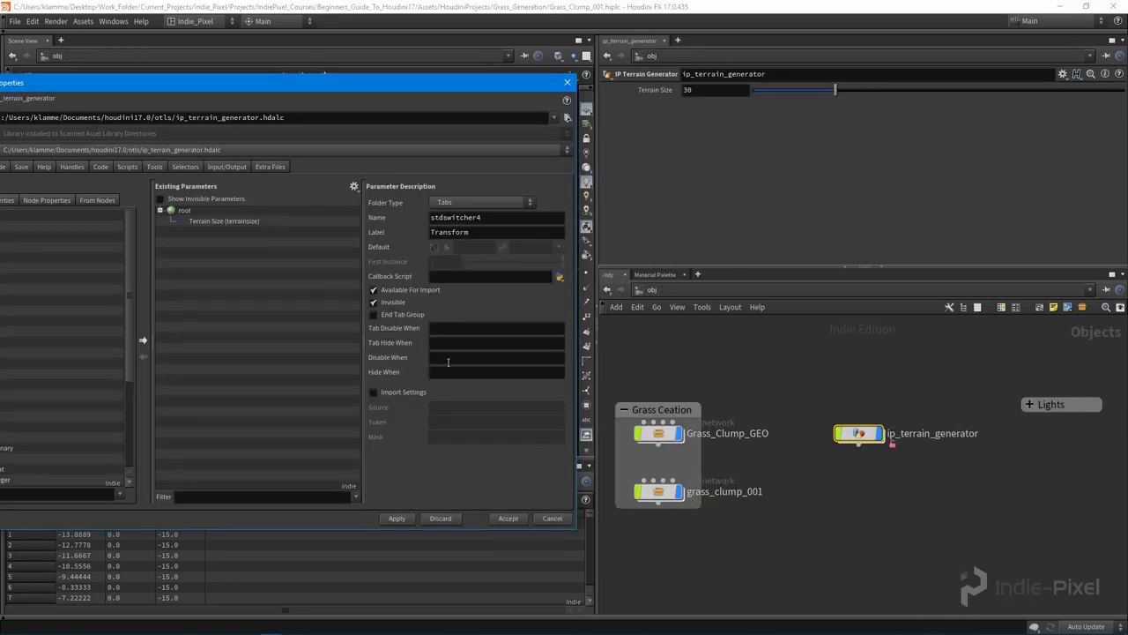
{"action": "double_click", "coordinate": [858, 432]}
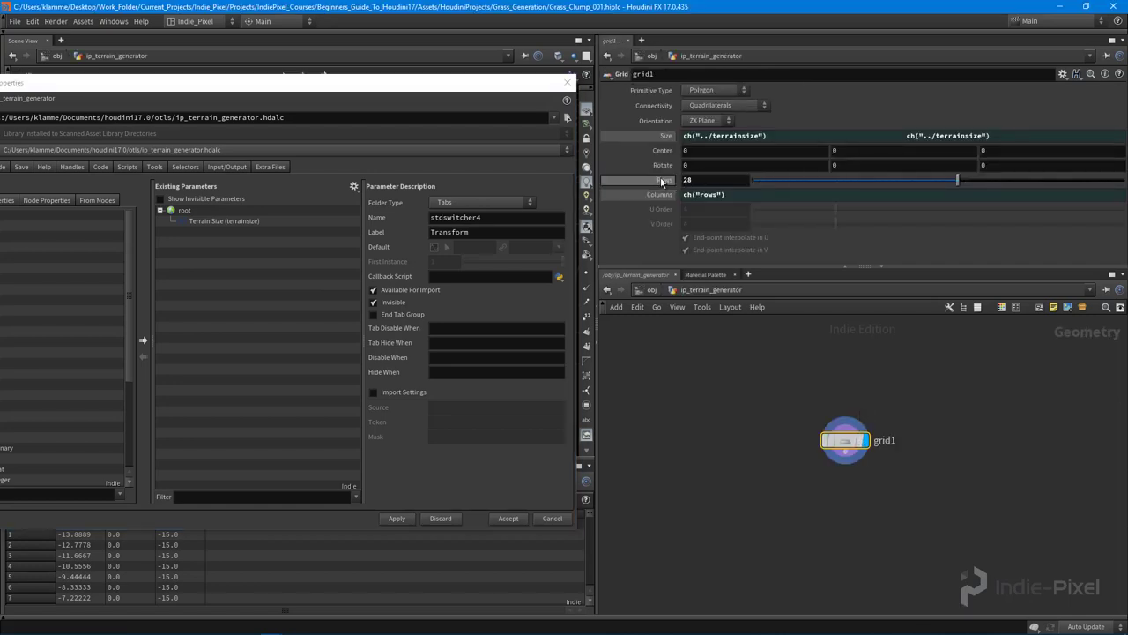
{"action": "left_click_drag", "start_coordinate": [663, 181], "coordinate": [207, 231]}
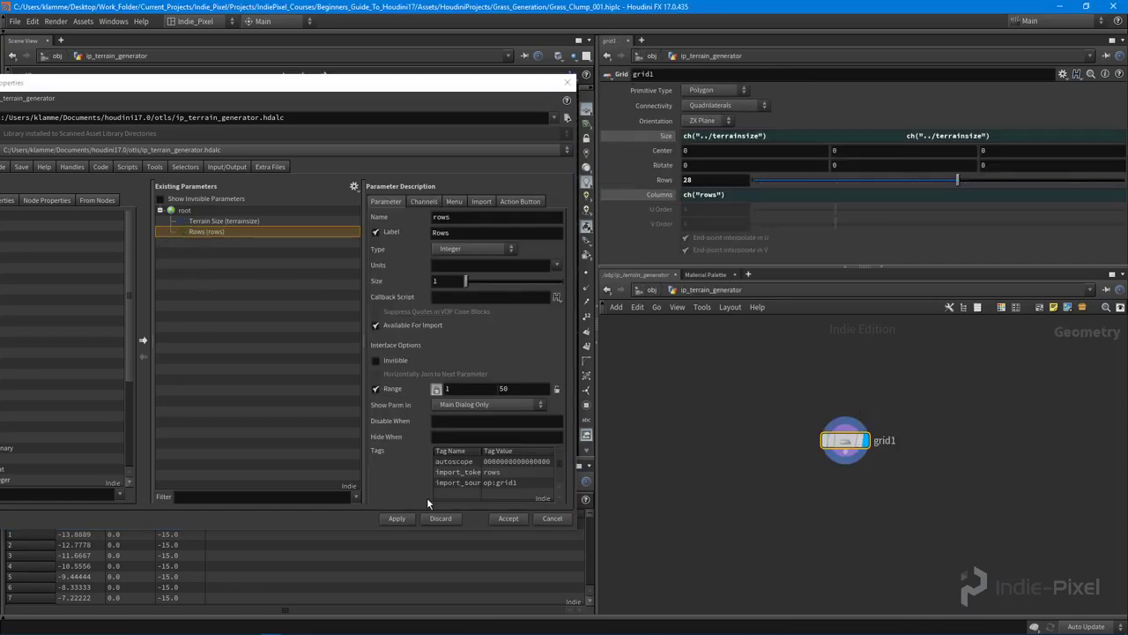
{"action": "left_click", "coordinate": [398, 518]}
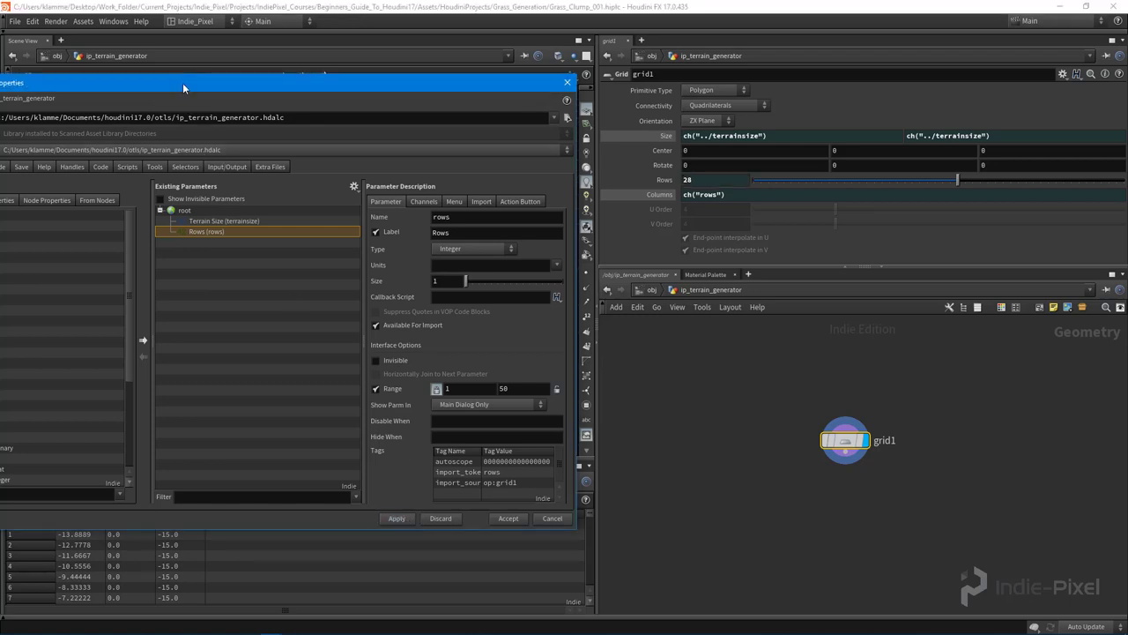
{"action": "left_click_drag", "start_coordinate": [182, 83], "coordinate": [223, 74]}
{"action": "left_click", "coordinate": [437, 509]}
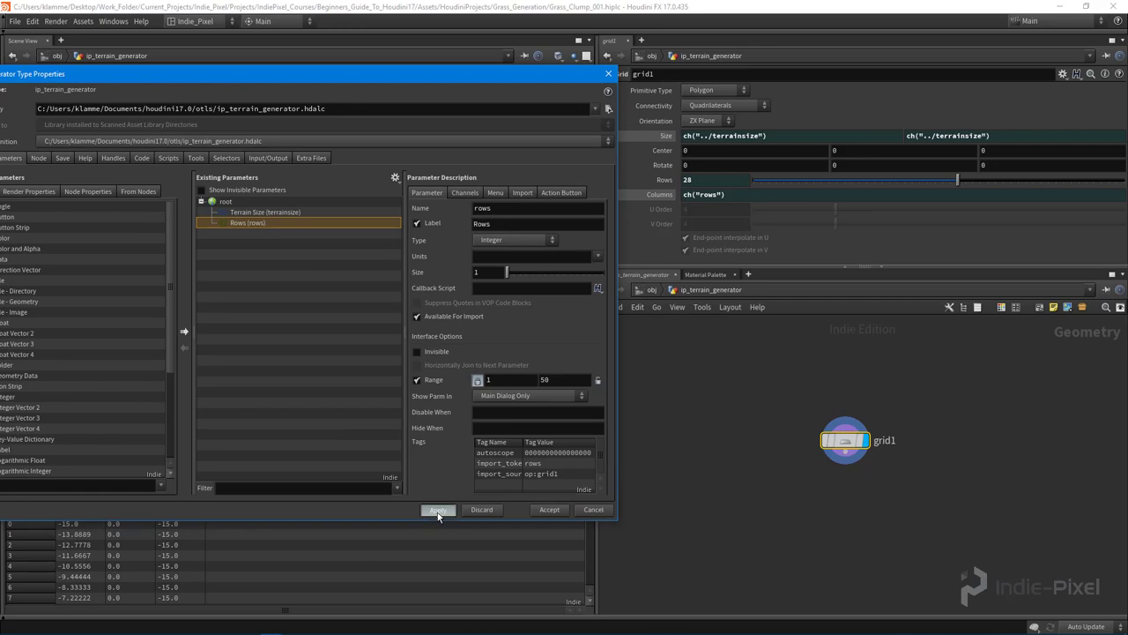
{"action": "left_click", "coordinate": [547, 509]}
Test the asset's exposed parameters at object level in wireframe display, ending with Terrain Size 34.5 and Rows 32
{"action": "key", "text": "u"}
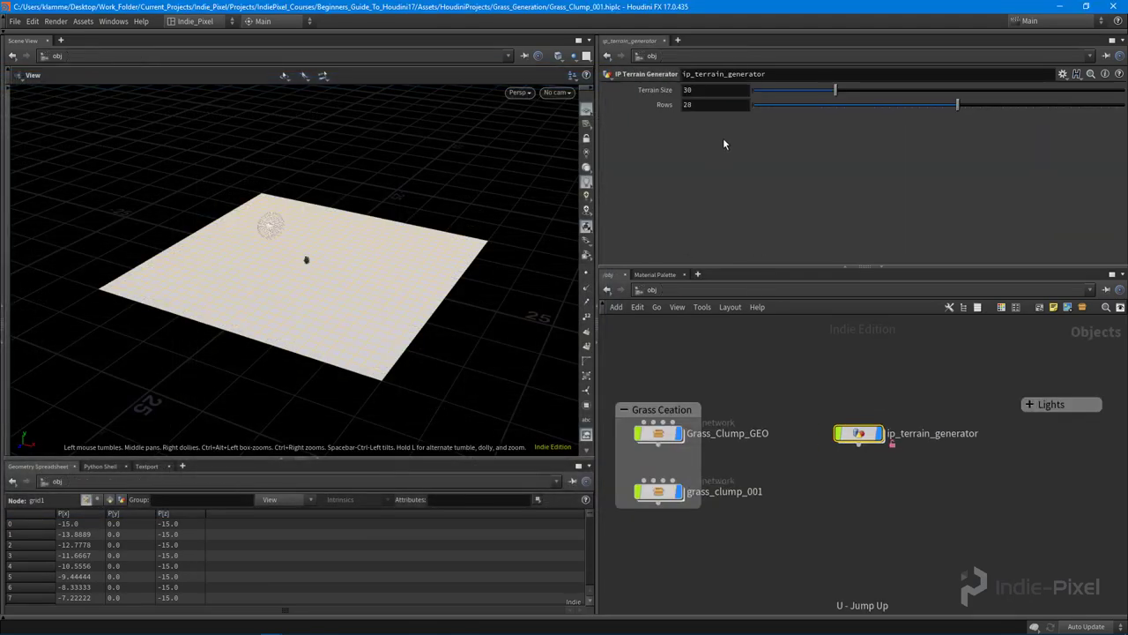
{"action": "left_click_drag", "start_coordinate": [445, 221], "coordinate": [398, 226]}
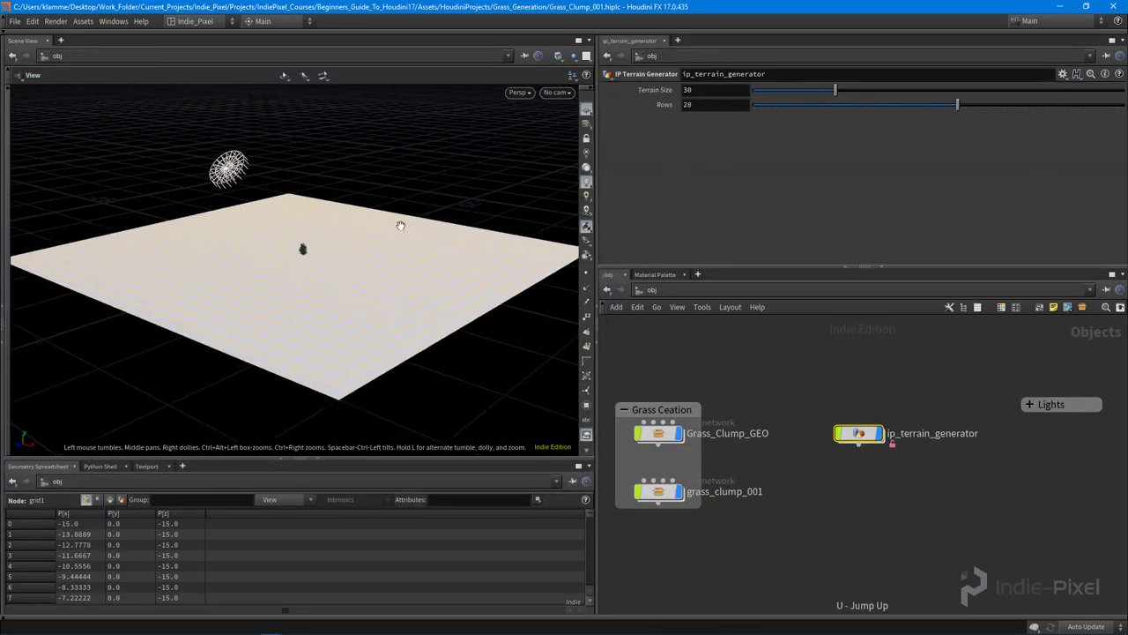
{"action": "mouse_move", "coordinate": [957, 105]}
{"action": "left_mouse_down"}
{"action": "mouse_move", "coordinate": [995, 110]}
{"action": "mouse_move", "coordinate": [949, 107]}
{"action": "left_mouse_up"}
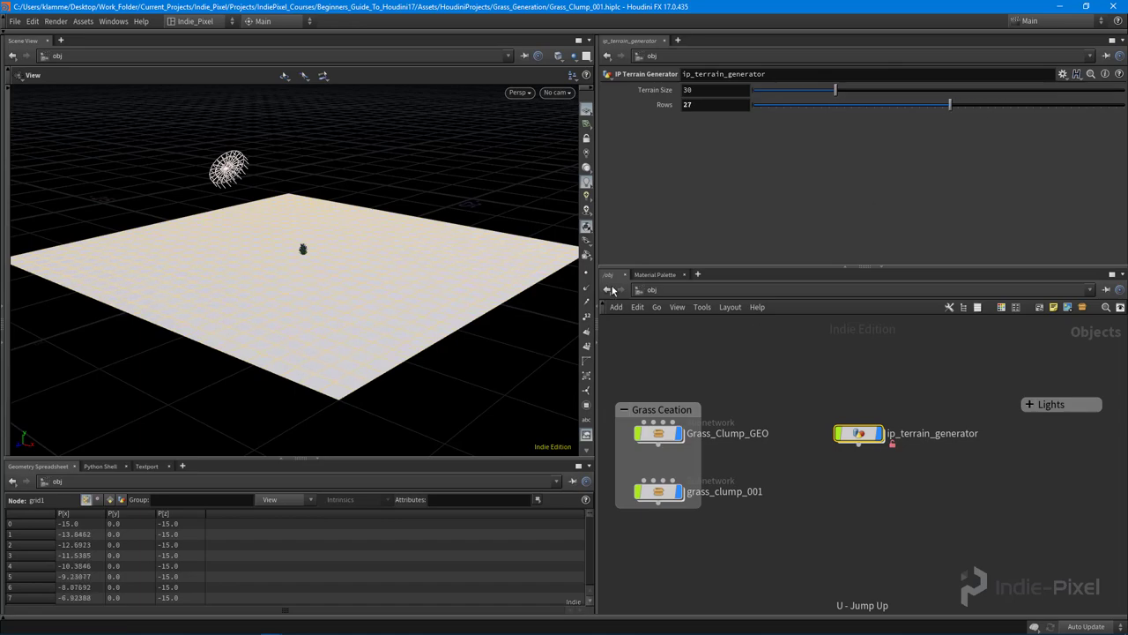
{"action": "right_click_drag", "start_coordinate": [414, 225], "coordinate": [453, 222]}
{"action": "key", "text": "w"}
{"action": "mouse_move", "coordinate": [407, 274]}
{"action": "left_mouse_down"}
{"action": "mouse_move", "coordinate": [390, 276]}
{"action": "mouse_move", "coordinate": [423, 269]}
{"action": "left_mouse_up"}
{"action": "mouse_move", "coordinate": [955, 104]}
{"action": "left_mouse_down"}
{"action": "mouse_move", "coordinate": [991, 112]}
{"action": "mouse_move", "coordinate": [960, 112]}
{"action": "mouse_move", "coordinate": [972, 105]}
{"action": "left_mouse_up"}
{"action": "left_click_drag", "start_coordinate": [836, 101], "coordinate": [854, 94]}
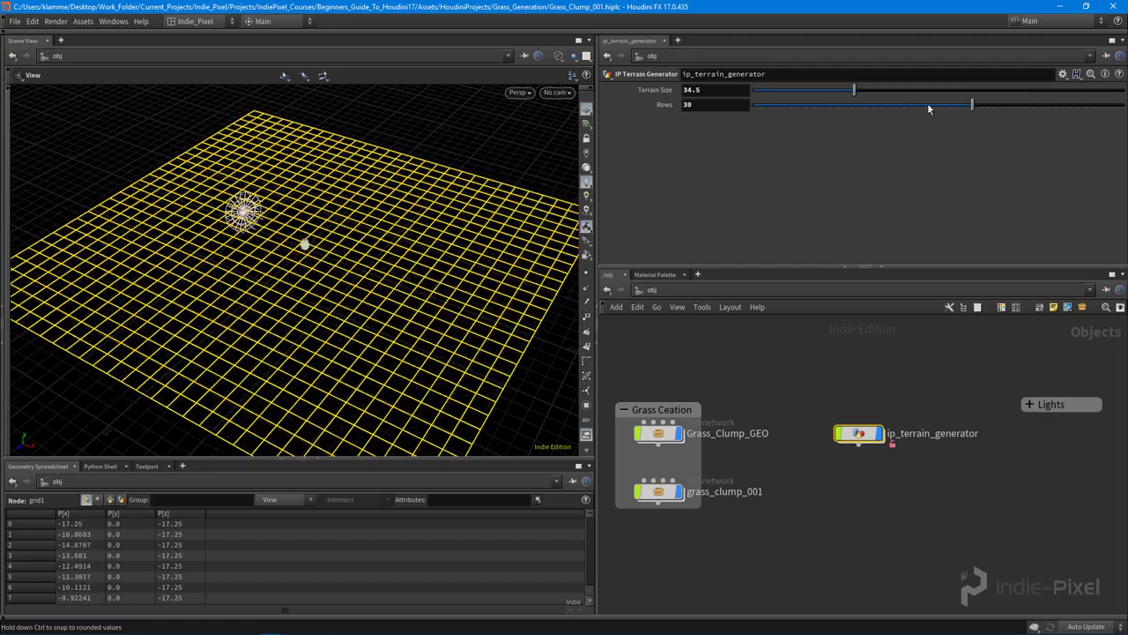
{"action": "left_click_drag", "start_coordinate": [967, 109], "coordinate": [987, 108]}
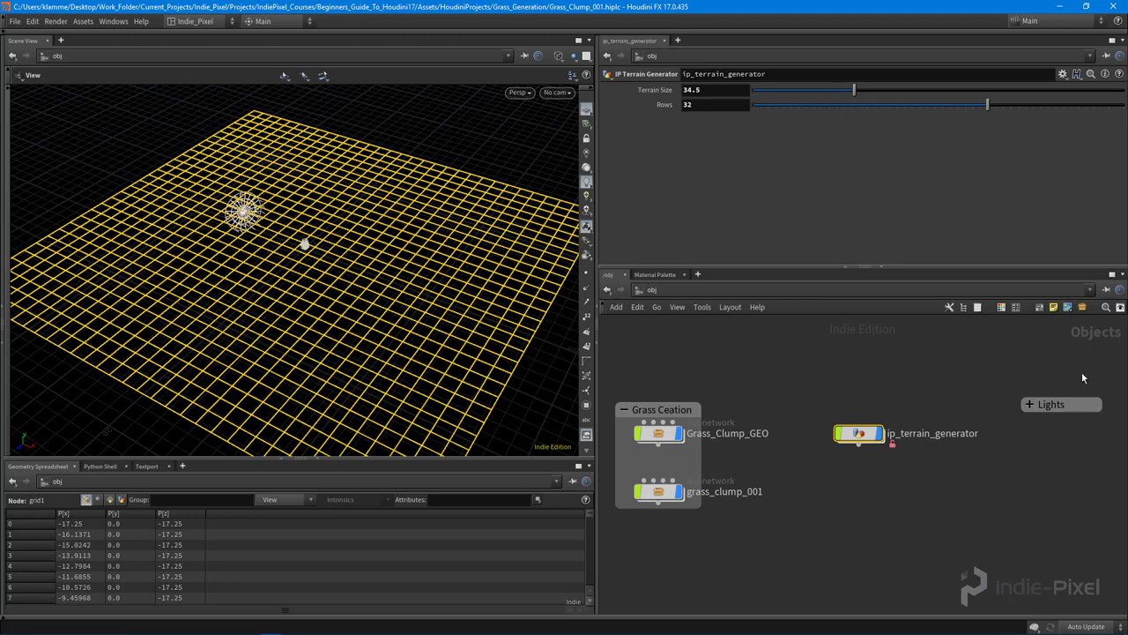
Expand the Lights network box and return the viewport to shaded display
{"action": "left_click", "coordinate": [1030, 405]}
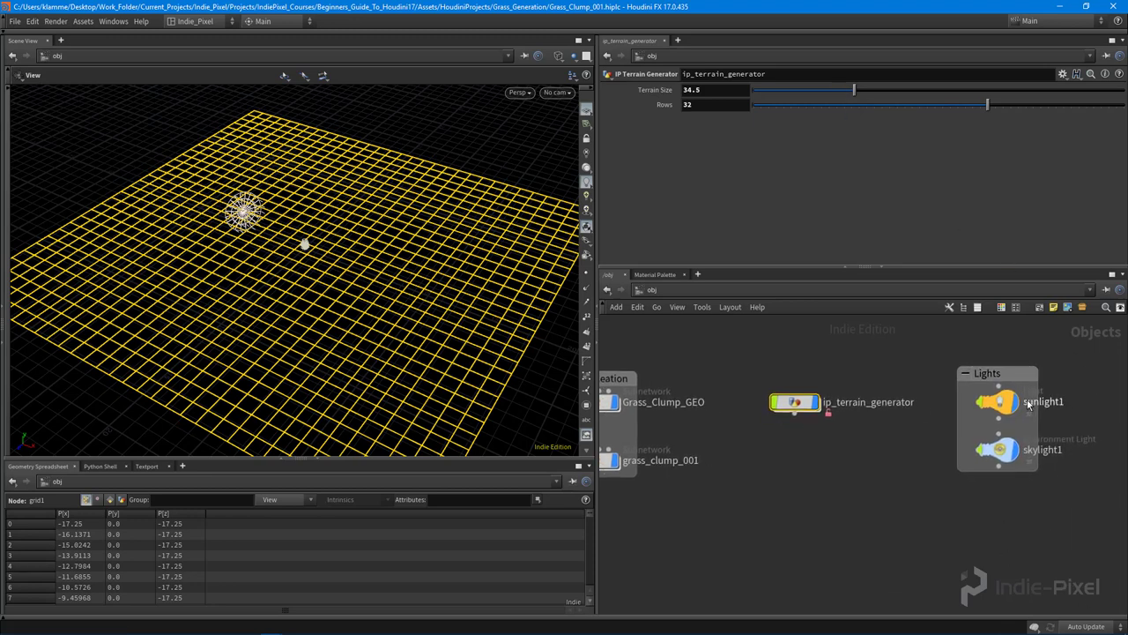
{"action": "mouse_move", "coordinate": [358, 333]}
{"action": "left_mouse_down"}
{"action": "mouse_move", "coordinate": [361, 320]}
{"action": "mouse_move", "coordinate": [368, 356]}
{"action": "mouse_move", "coordinate": [370, 269]}
{"action": "mouse_move", "coordinate": [392, 271]}
{"action": "mouse_move", "coordinate": [365, 292]}
{"action": "mouse_move", "coordinate": [405, 206]}
{"action": "mouse_move", "coordinate": [388, 252]}
{"action": "mouse_move", "coordinate": [377, 243]}
{"action": "left_mouse_up"}
{"action": "key", "text": "w"}
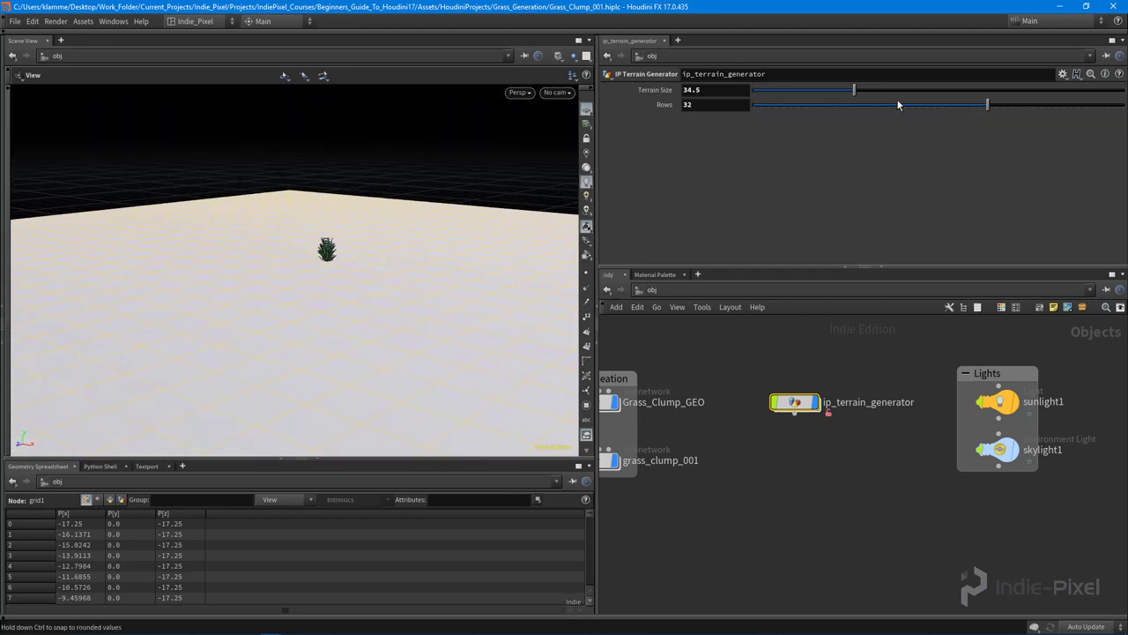
Give the network editor more height and go inside the ip_terrain_generator node
{"action": "middle_click_drag", "start_coordinate": [843, 484], "coordinate": [891, 491]}
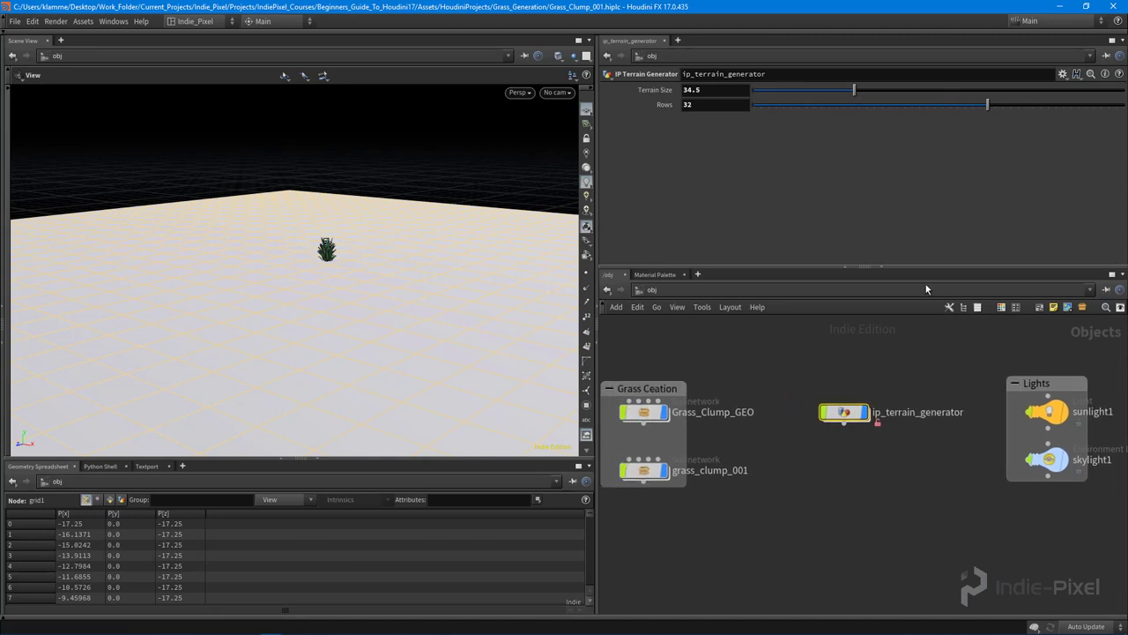
{"action": "left_click_drag", "start_coordinate": [901, 267], "coordinate": [901, 239]}
{"action": "double_click", "coordinate": [844, 400]}
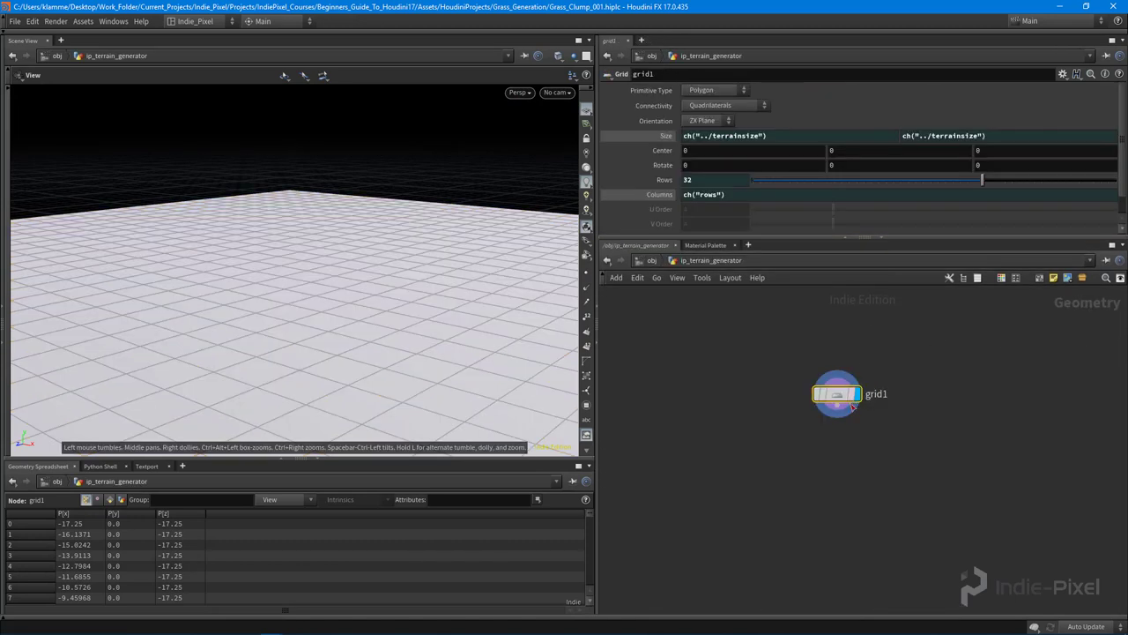
Add a Mountain node below grid1, connect it to the grid's output and display it
{"action": "right_click_drag", "start_coordinate": [360, 319], "coordinate": [320, 282]}
{"action": "left_click_drag", "start_coordinate": [320, 282], "coordinate": [345, 309]}
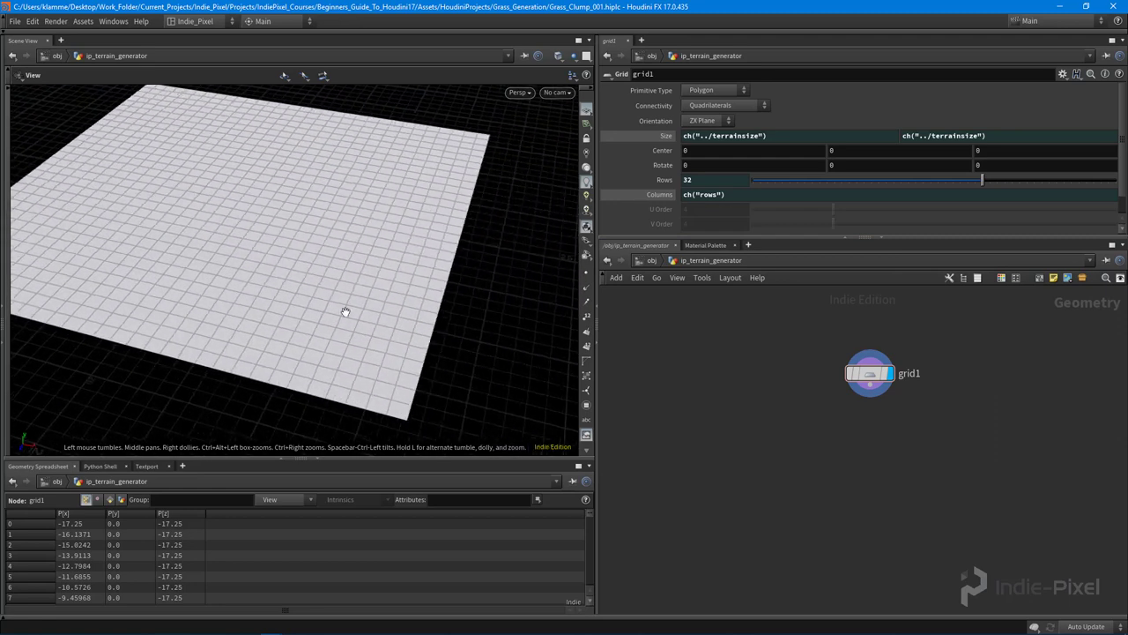
{"action": "key", "text": "Tab"}
{"action": "type", "text": "mount"}
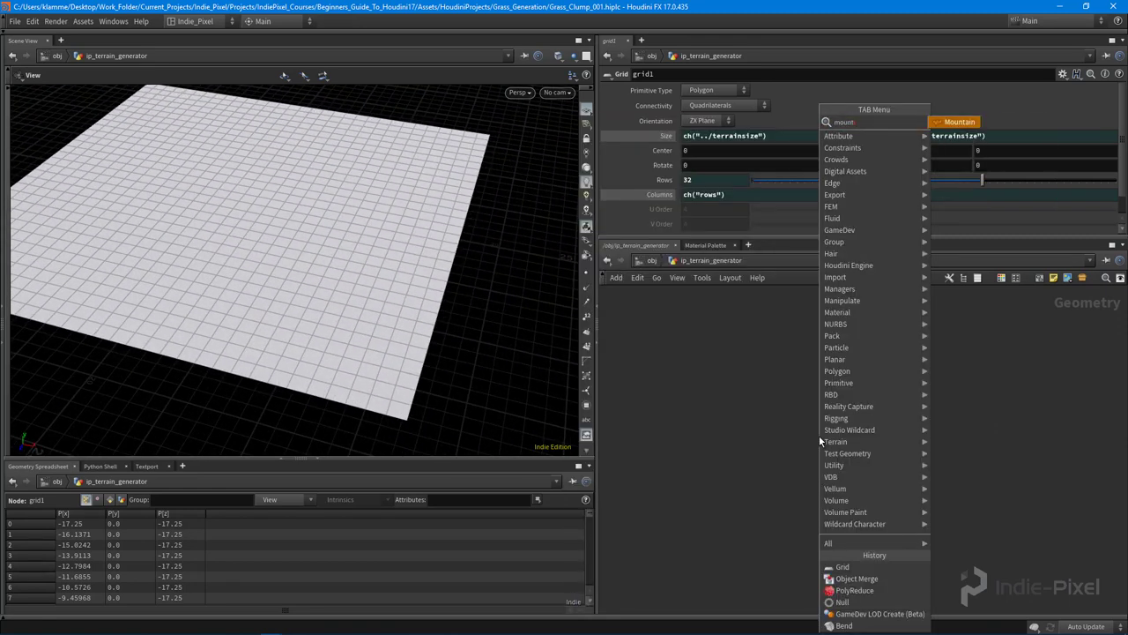
{"action": "key", "text": "Return"}
{"action": "left_click", "coordinate": [852, 445]}
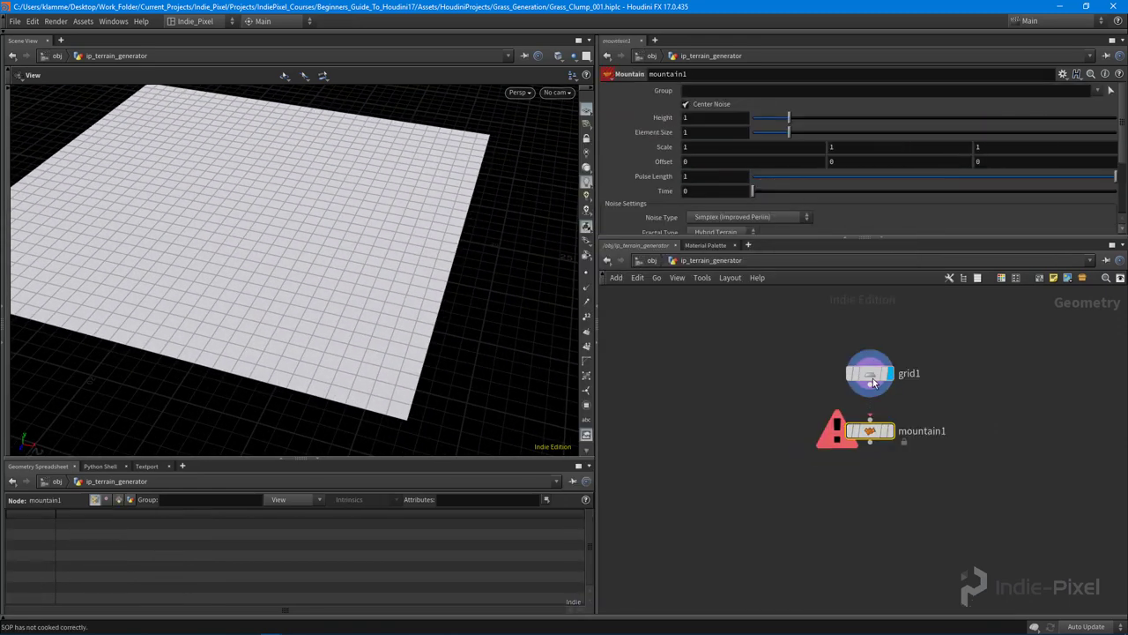
{"action": "scroll", "coordinate": [864, 423], "scroll_direction": "up", "scroll_amount": 2}
{"action": "left_click", "coordinate": [878, 461]}
{"action": "left_click", "coordinate": [895, 451]}
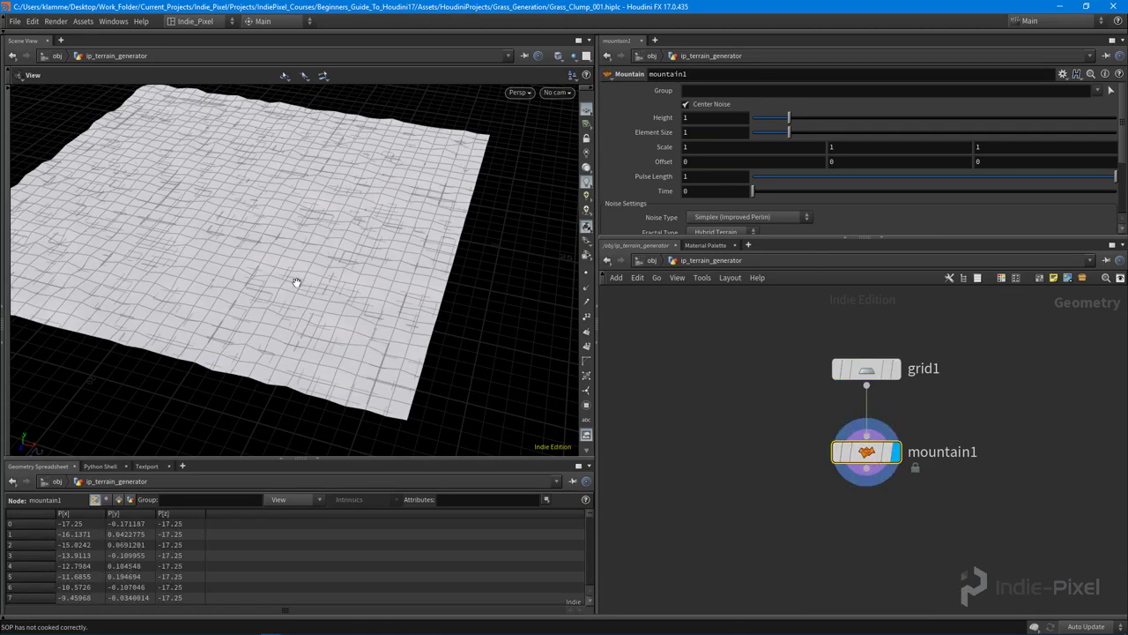
Raise the mountain's Height and set its Element Size to 8.93
{"action": "left_click_drag", "start_coordinate": [297, 282], "coordinate": [300, 244]}
{"action": "right_click_drag", "start_coordinate": [300, 243], "coordinate": [365, 249]}
{"action": "left_click_drag", "start_coordinate": [365, 249], "coordinate": [327, 244]}
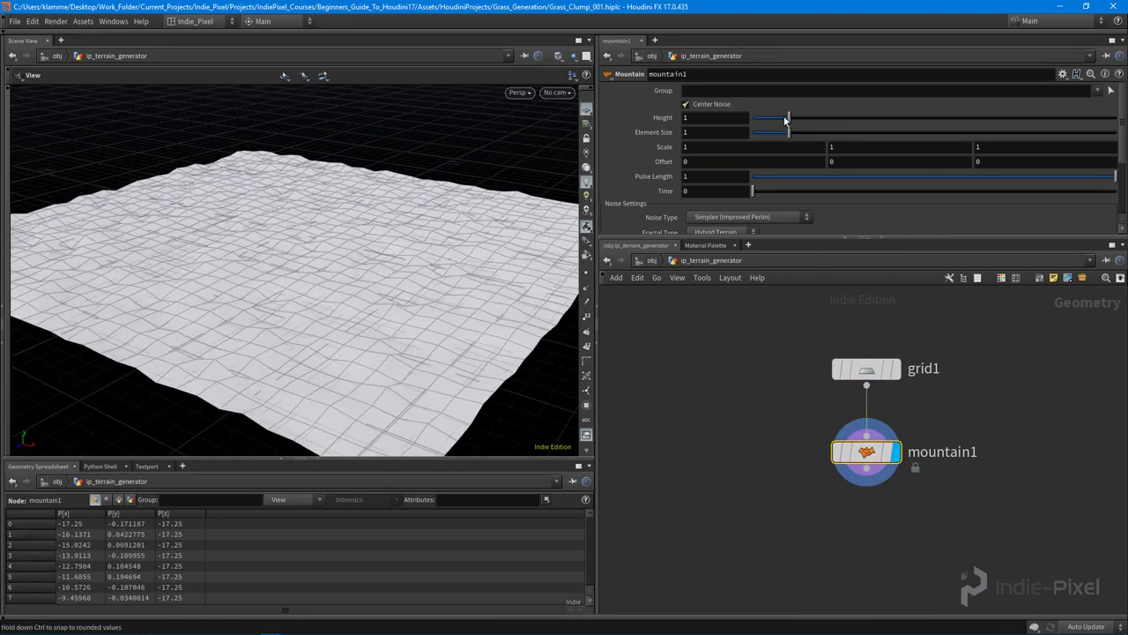
{"action": "left_click_drag", "start_coordinate": [787, 117], "coordinate": [1001, 133]}
{"action": "scroll", "coordinate": [391, 245], "scroll_direction": "up", "scroll_amount": 2}
{"action": "left_click_drag", "start_coordinate": [391, 245], "coordinate": [324, 238]}
{"action": "right_click_drag", "start_coordinate": [318, 252], "coordinate": [446, 243]}
{"action": "scroll", "coordinate": [380, 269], "scroll_direction": "down", "scroll_amount": 3}
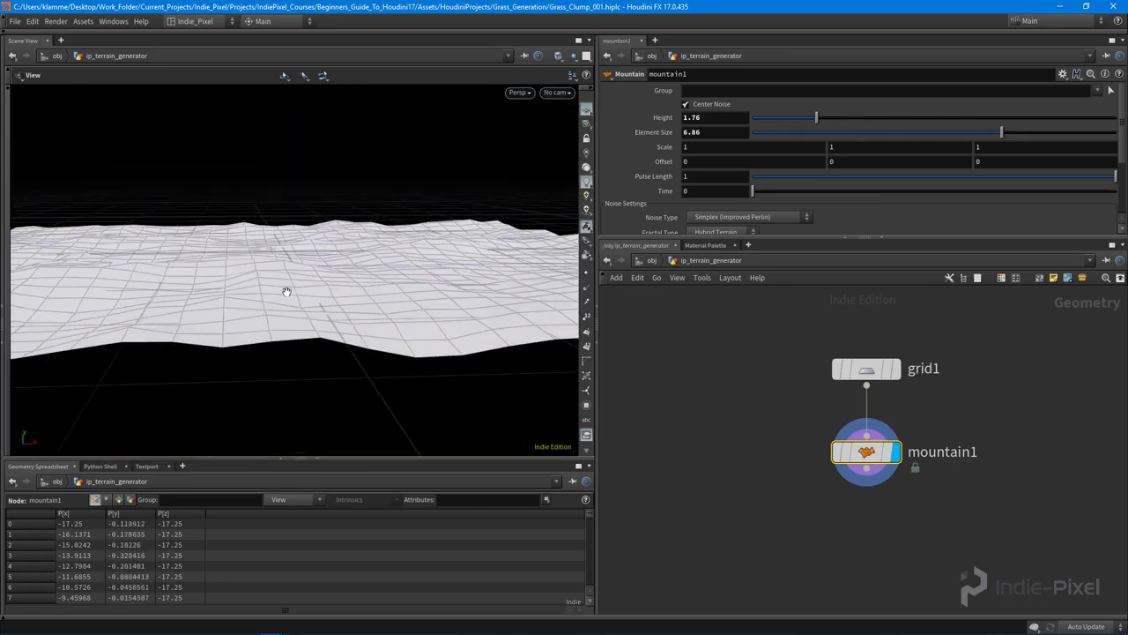
{"action": "left_click_drag", "start_coordinate": [816, 117], "coordinate": [858, 117]}
{"action": "left_click_drag", "start_coordinate": [368, 243], "coordinate": [327, 274]}
{"action": "left_click_drag", "start_coordinate": [1011, 133], "coordinate": [1087, 133]}
Change the mountain's noise type to Sparse Convolution and set its Height to 3.95
{"action": "scroll", "coordinate": [826, 166], "scroll_direction": "down", "scroll_amount": 2}
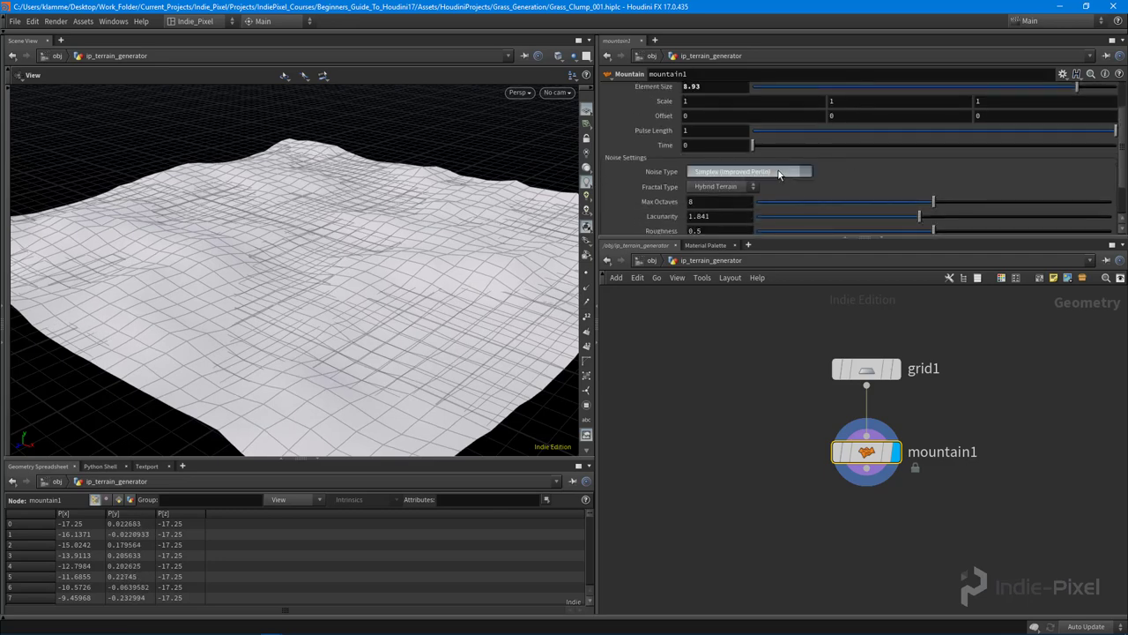
{"action": "left_click", "coordinate": [749, 171]}
{"action": "left_click", "coordinate": [753, 233]}
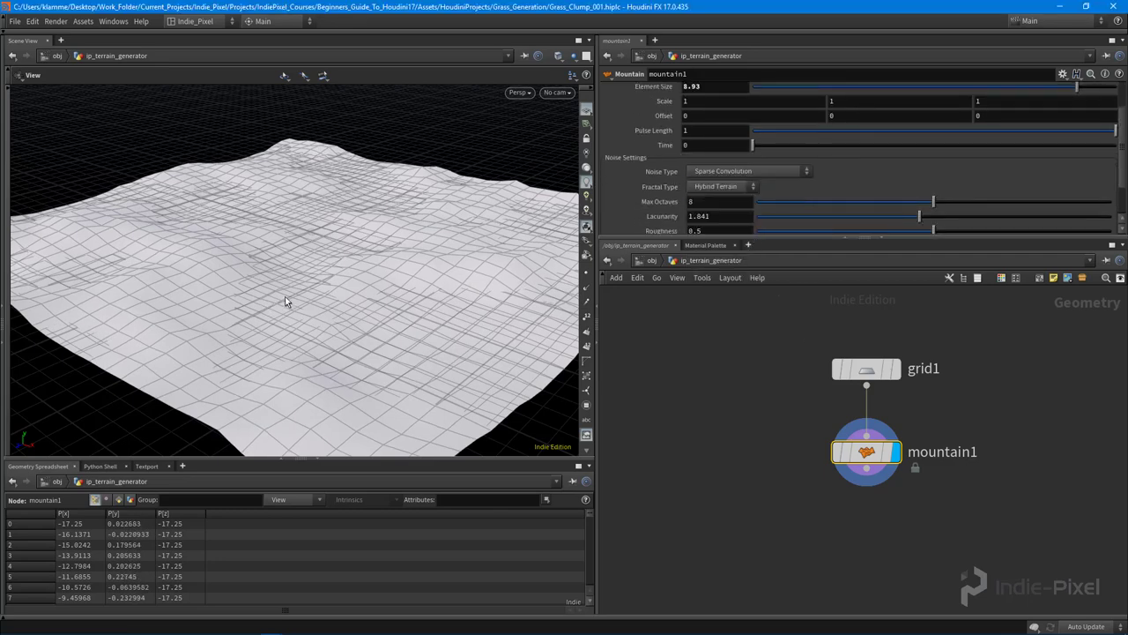
{"action": "mouse_move", "coordinate": [413, 248]}
{"action": "left_mouse_down"}
{"action": "mouse_move", "coordinate": [345, 227]}
{"action": "mouse_move", "coordinate": [405, 232]}
{"action": "mouse_move", "coordinate": [410, 243]}
{"action": "left_mouse_up"}
{"action": "scroll", "coordinate": [847, 147], "scroll_direction": "up", "scroll_amount": 2}
{"action": "mouse_move", "coordinate": [875, 119]}
{"action": "left_mouse_down"}
{"action": "mouse_move", "coordinate": [929, 120]}
{"action": "mouse_move", "coordinate": [897, 119]}
{"action": "left_mouse_up"}
{"action": "right_click_drag", "start_coordinate": [347, 235], "coordinate": [500, 232]}
{"action": "left_click_drag", "start_coordinate": [498, 232], "coordinate": [262, 256]}
{"action": "right_click_drag", "start_coordinate": [262, 256], "coordinate": [380, 267]}
{"action": "left_click_drag", "start_coordinate": [380, 267], "coordinate": [423, 251]}
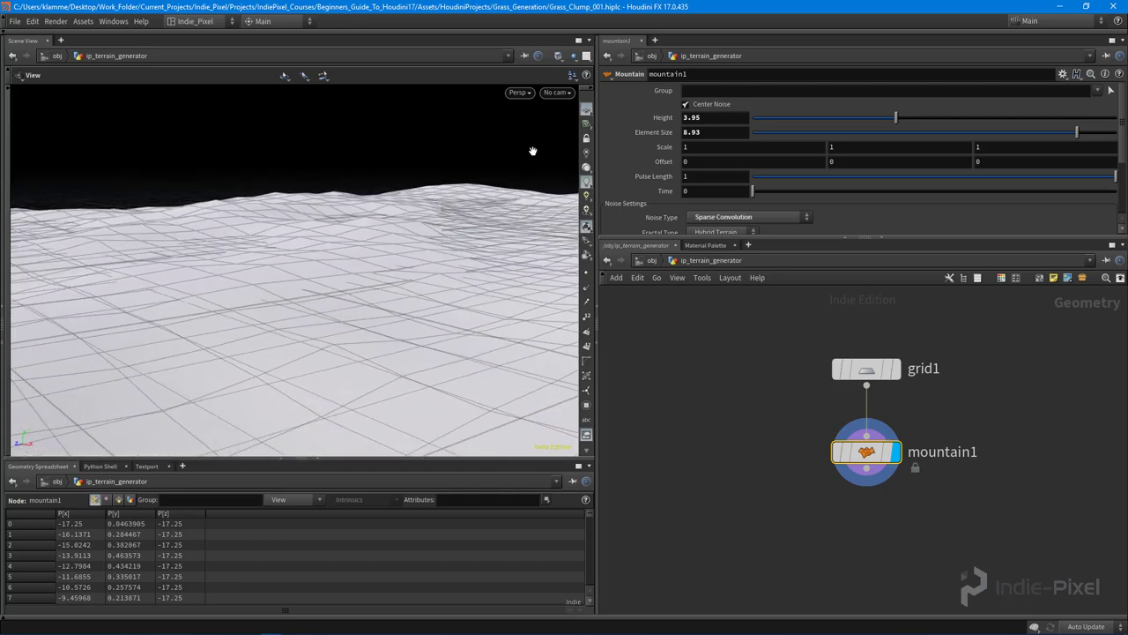
Hide the reference grid in the viewport so only the terrain is shown
{"action": "left_click", "coordinate": [586, 110]}
{"action": "left_click_drag", "start_coordinate": [328, 237], "coordinate": [300, 237]}
{"action": "right_click_drag", "start_coordinate": [300, 237], "coordinate": [270, 249]}
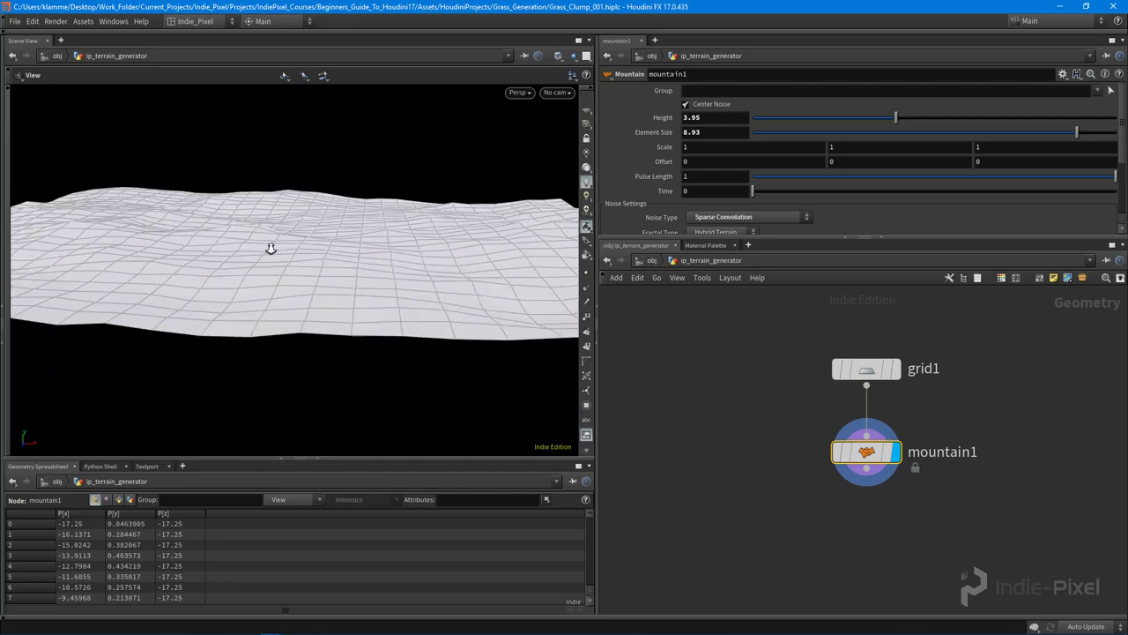
{"action": "left_click_drag", "start_coordinate": [271, 248], "coordinate": [349, 265]}
{"action": "middle_click_drag", "start_coordinate": [796, 421], "coordinate": [766, 370]}
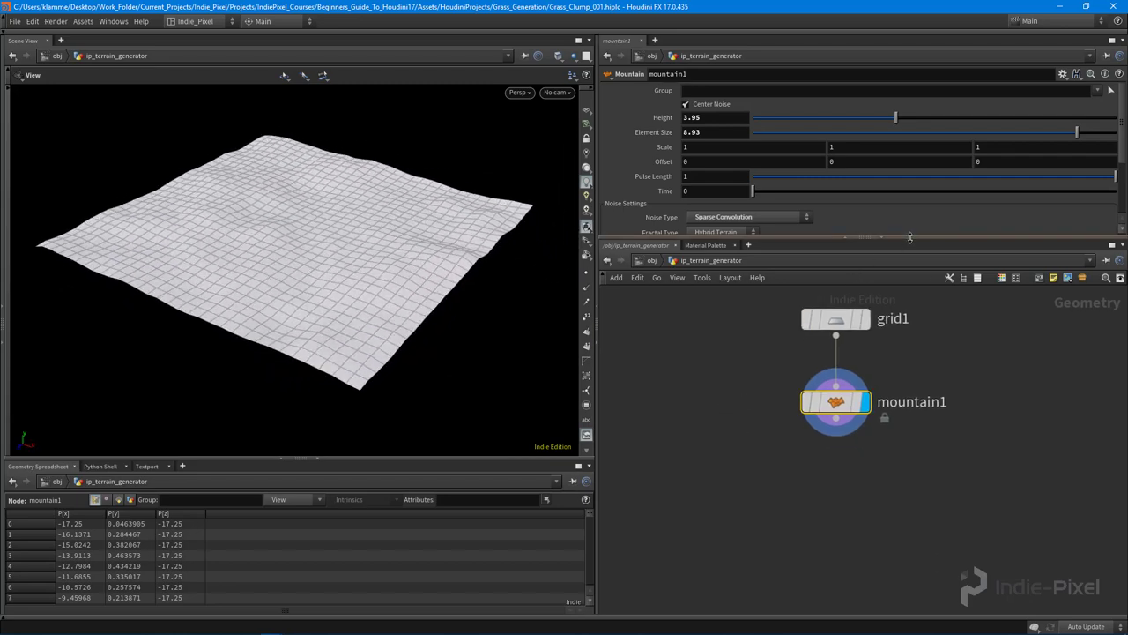
Give the network editor more height and add an Attribute Wrangle below mountain1, wired from the mountain's output into its first input
{"action": "left_click_drag", "start_coordinate": [909, 237], "coordinate": [910, 208]}
{"action": "left_click_drag", "start_coordinate": [219, 320], "coordinate": [317, 309]}
{"action": "key", "text": "Tab"}
{"action": "type", "text": "wran"}
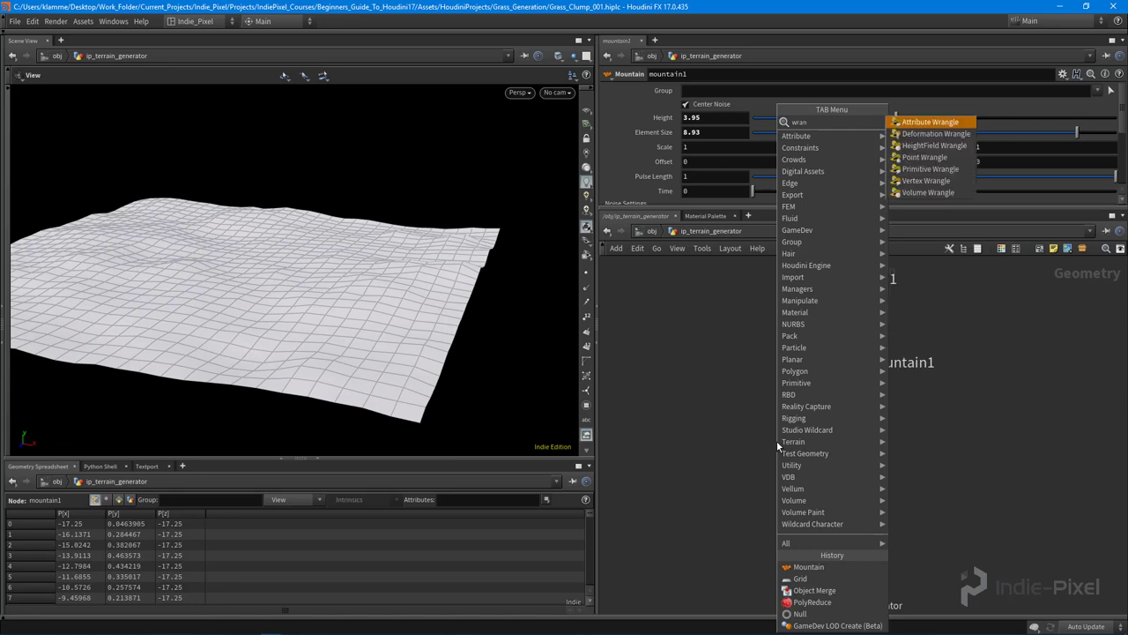
{"action": "key", "text": "Return"}
{"action": "left_click", "coordinate": [820, 466]}
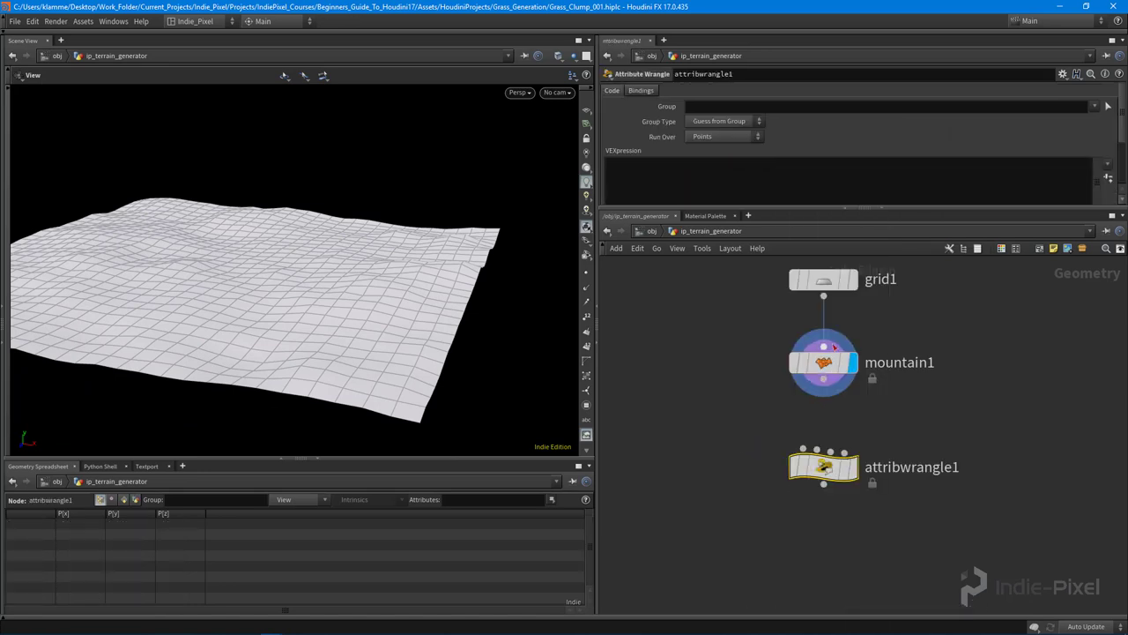
{"action": "left_click_drag", "start_coordinate": [823, 379], "coordinate": [827, 457]}
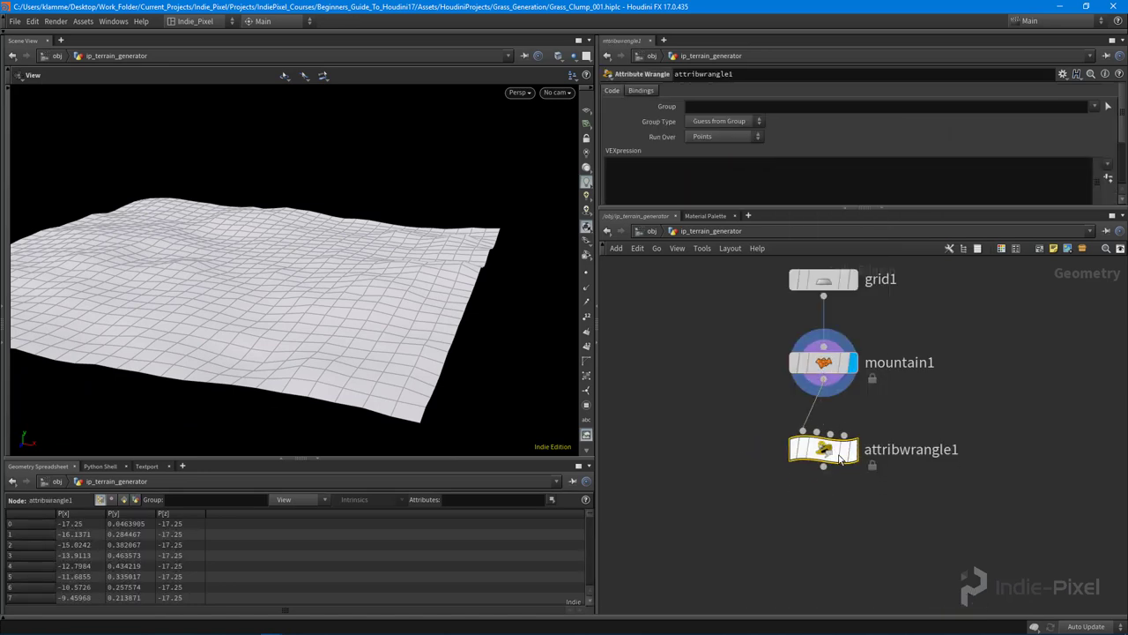
Rename the Attribute Wrangle node to colors and make it the displayed node
{"action": "double_click", "coordinate": [924, 448]}
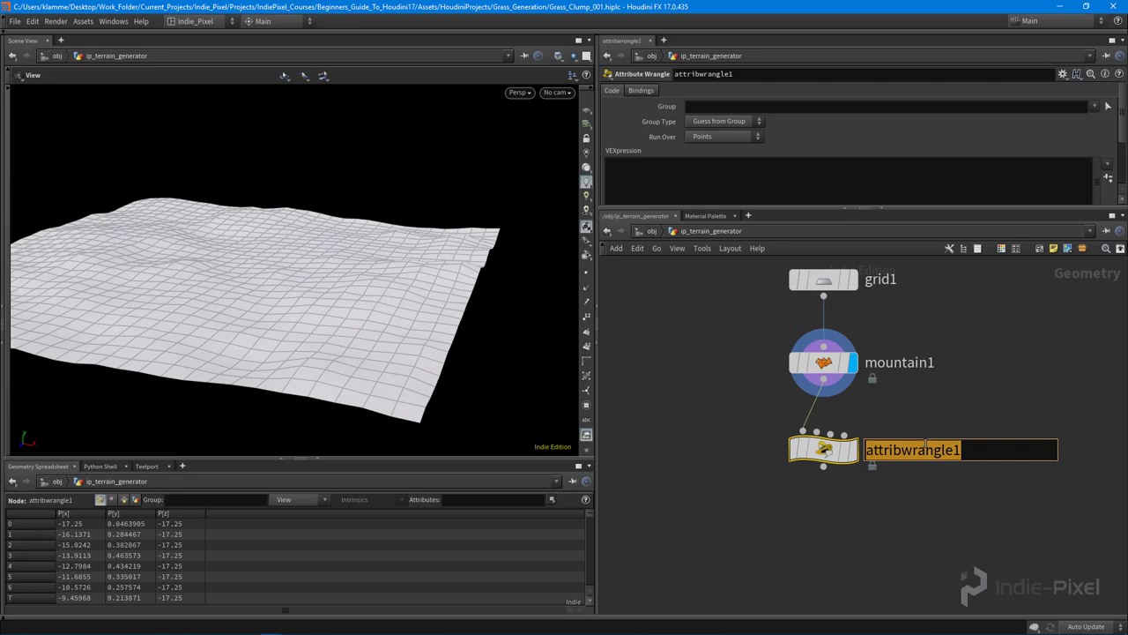
{"action": "type", "text": "colors"}
{"action": "key", "text": "Return"}
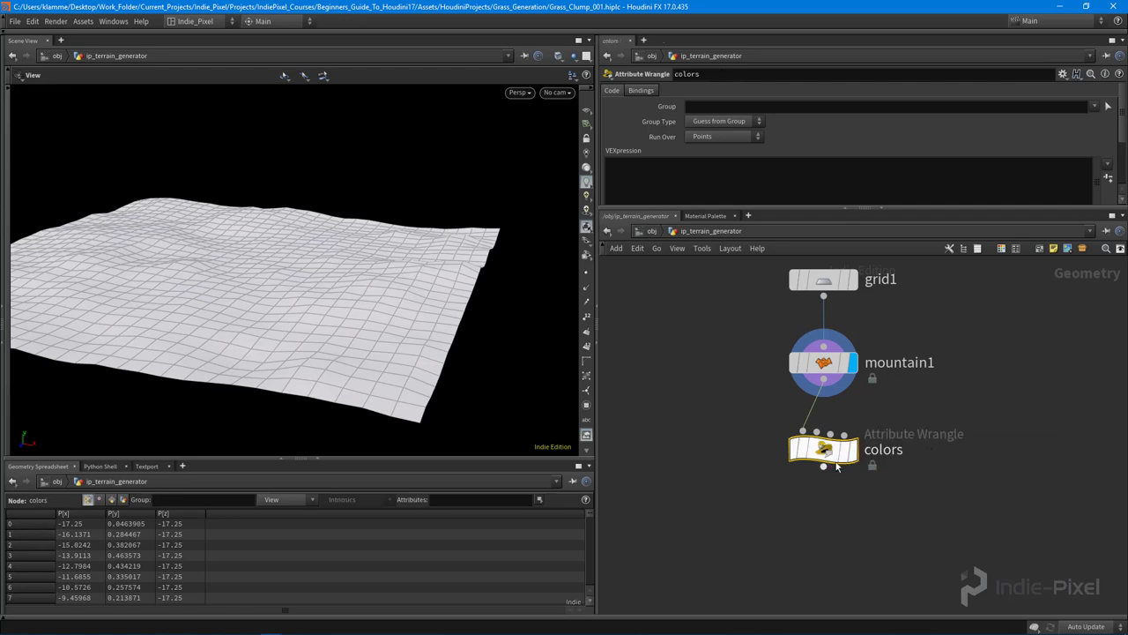
{"action": "left_click", "coordinate": [851, 450]}
Examine the terrain's lowest and highest points along its profile in the front view and return to perspective
{"action": "left_click_drag", "start_coordinate": [315, 339], "coordinate": [314, 300]}
{"action": "key", "text": "space+3"}
{"action": "mouse_move", "coordinate": [371, 312]}
{"action": "right_mouse_down"}
{"action": "mouse_move", "coordinate": [405, 290]}
{"action": "mouse_move", "coordinate": [365, 302]}
{"action": "right_mouse_up"}
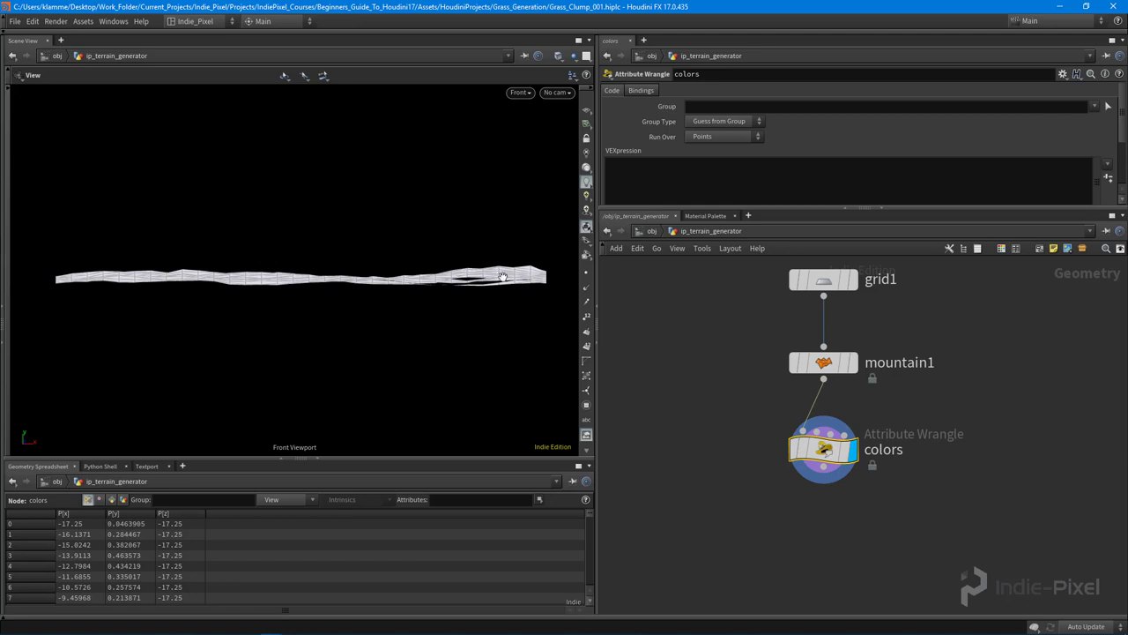
{"action": "scroll", "coordinate": [502, 277], "scroll_direction": "up", "scroll_amount": 3}
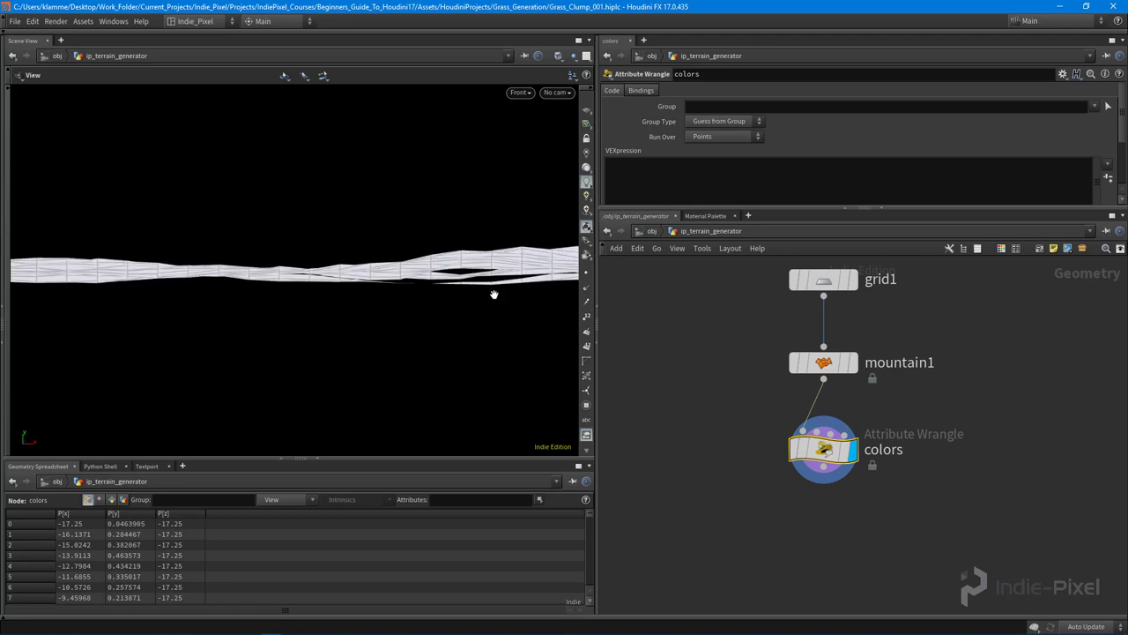
{"action": "middle_click_drag", "start_coordinate": [493, 293], "coordinate": [400, 238]}
{"action": "middle_click_drag", "start_coordinate": [252, 274], "coordinate": [328, 272]}
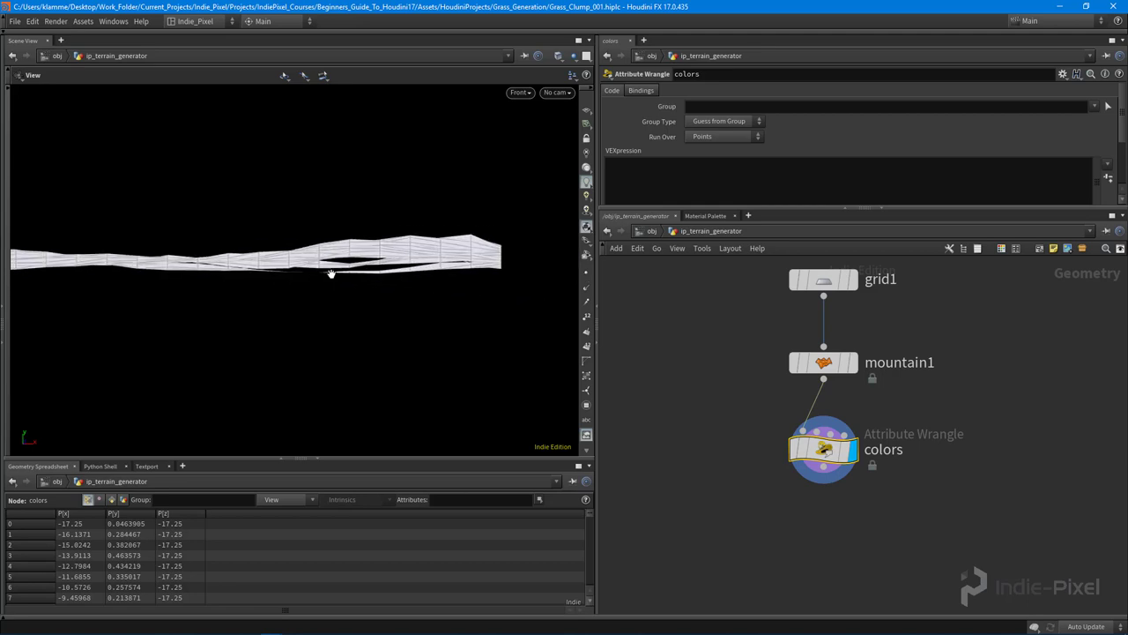
{"action": "right_click_drag", "start_coordinate": [320, 303], "coordinate": [300, 299]}
{"action": "middle_click_drag", "start_coordinate": [300, 299], "coordinate": [452, 281]}
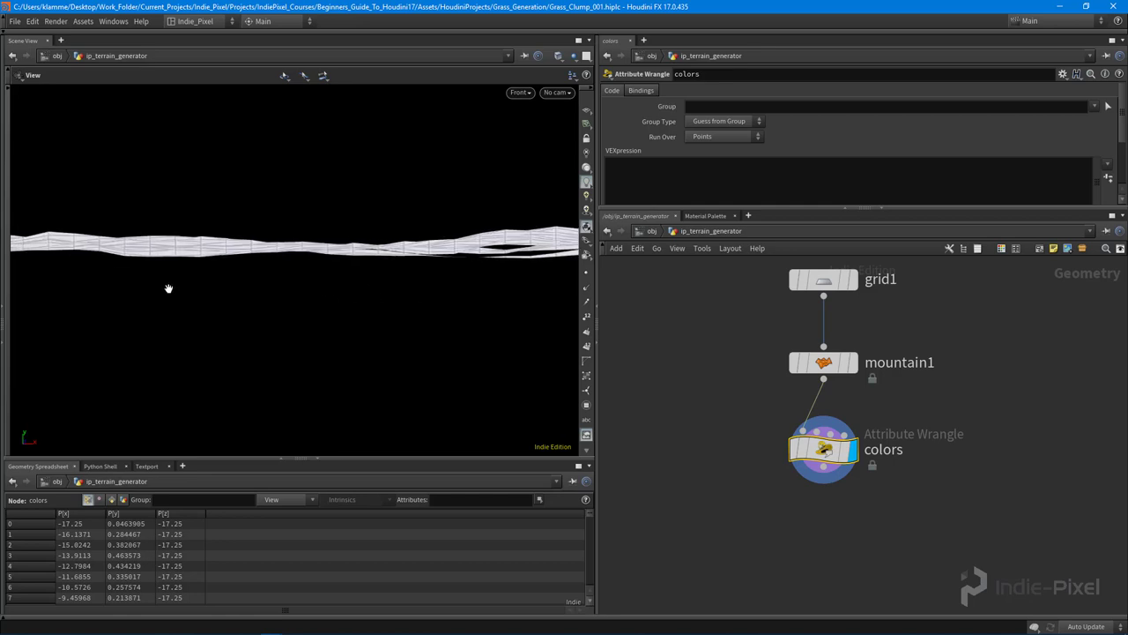
{"action": "middle_click_drag", "start_coordinate": [168, 289], "coordinate": [297, 276]}
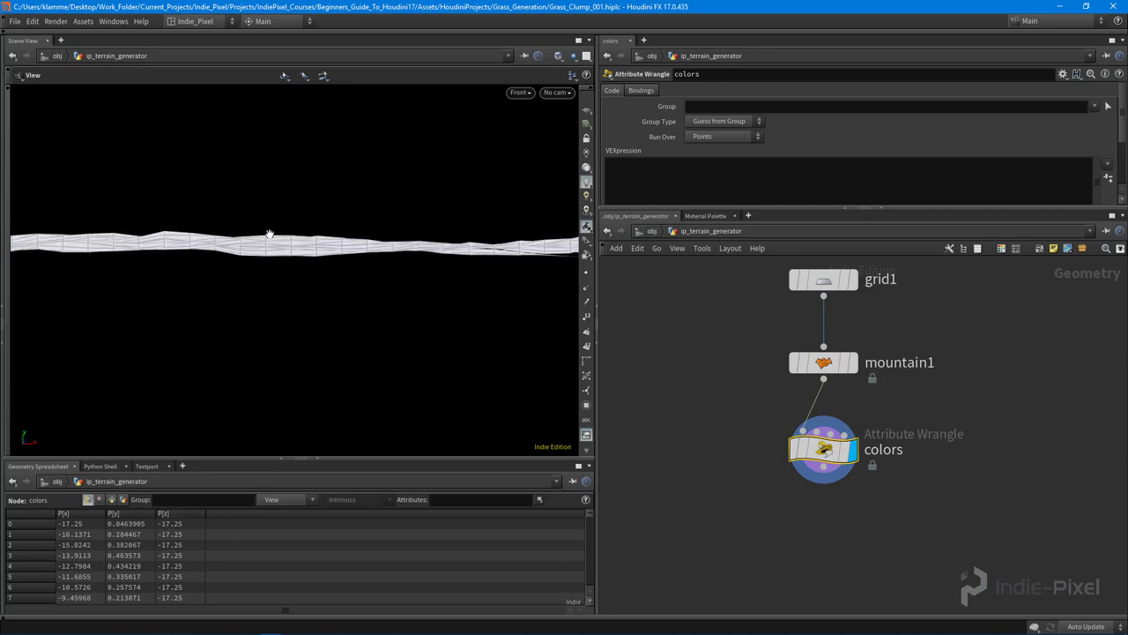
{"action": "left_click_drag", "start_coordinate": [314, 255], "coordinate": [379, 317]}
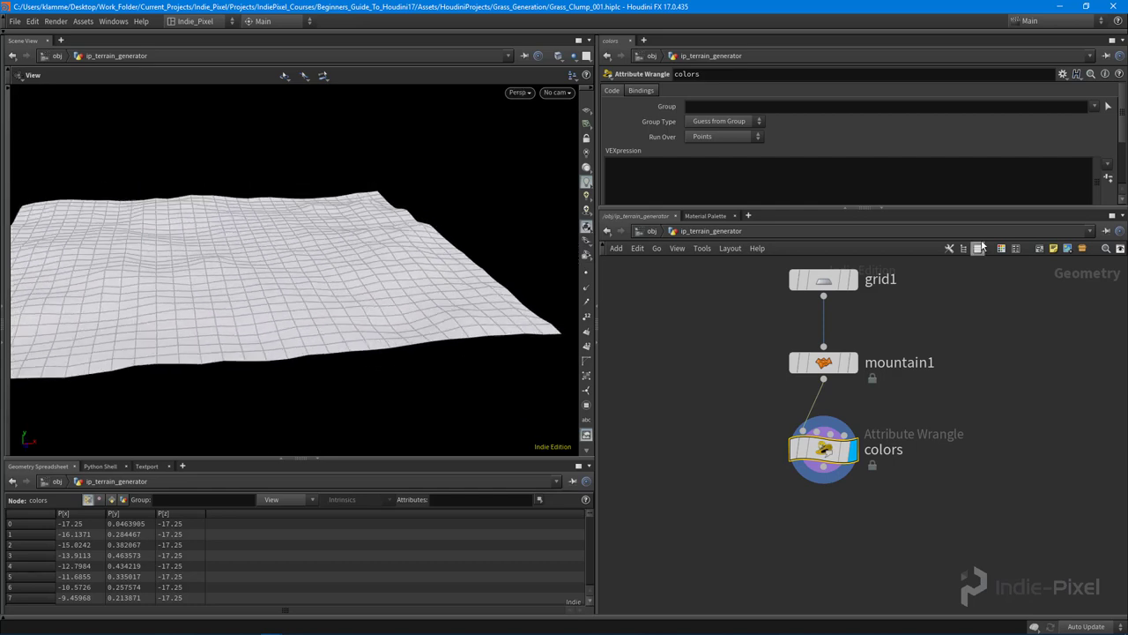
Enlarge the parameter pane and write "vector boxmin, boxmax;" and "getbbox(0, boxmin, boxmax);" in the colors wrangle's VEXpression
{"action": "left_click_drag", "start_coordinate": [903, 209], "coordinate": [903, 306]}
{"action": "left_click", "coordinate": [668, 167]}
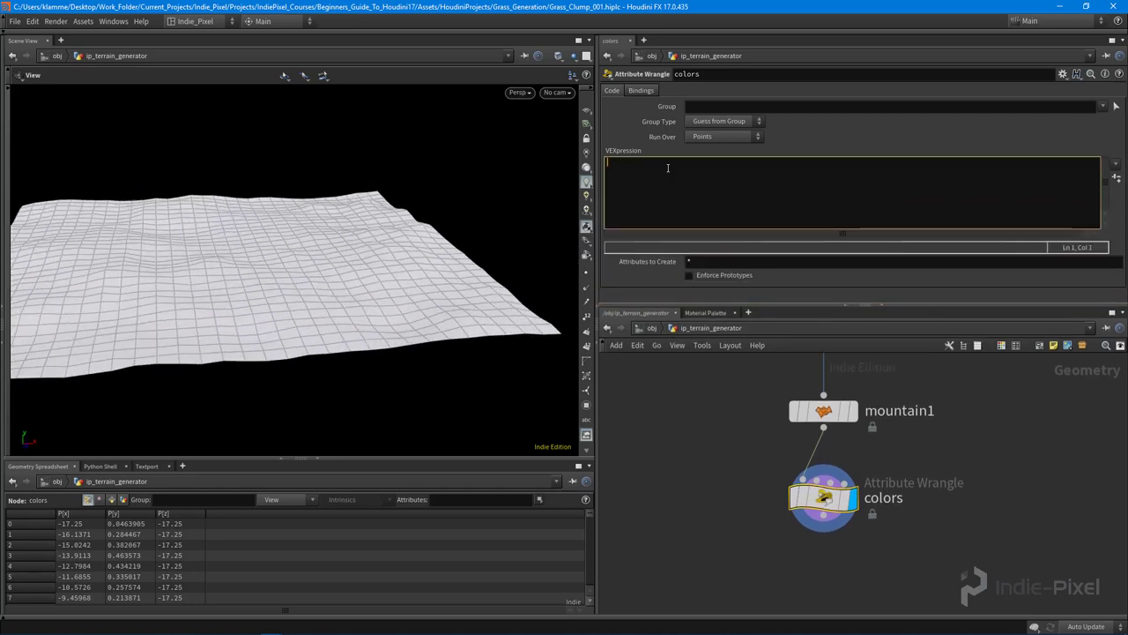
{"action": "type", "text": "vector "}
{"action": "type", "text": "boxmin"}
{"action": "type", "text": ", boxmax; "}
{"action": "type", "text": "get"}
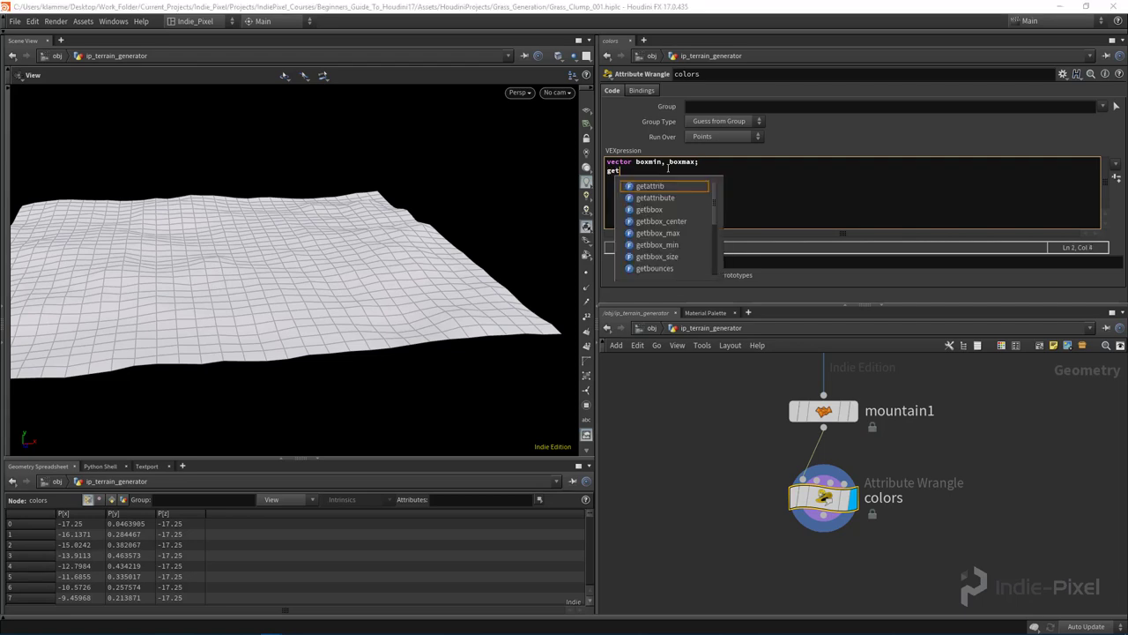
{"action": "type", "text": "bbox()"}
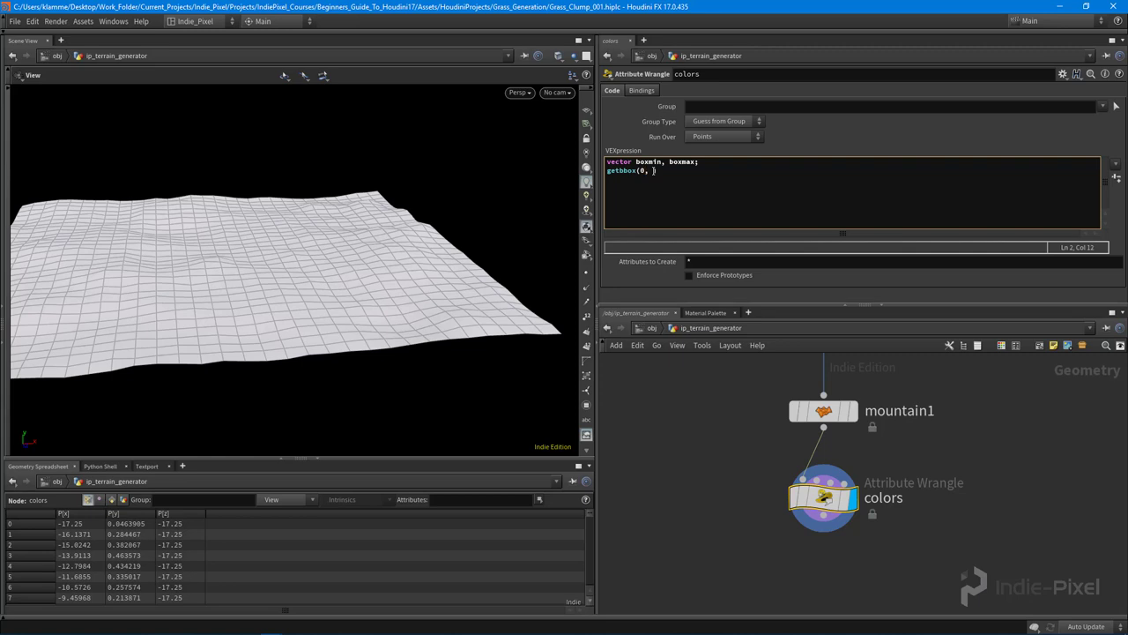
{"action": "type", "text": "0, boxmin, boxmax"}
Add the line "float gradient = fit(@P.y, boxmin.y, boxmax.y, 0, 1);" to the VEXpression, below a blank line
{"action": "left_click_drag", "start_coordinate": [212, 241], "coordinate": [330, 248]}
{"action": "left_click_drag", "start_coordinate": [404, 260], "coordinate": [366, 350]}
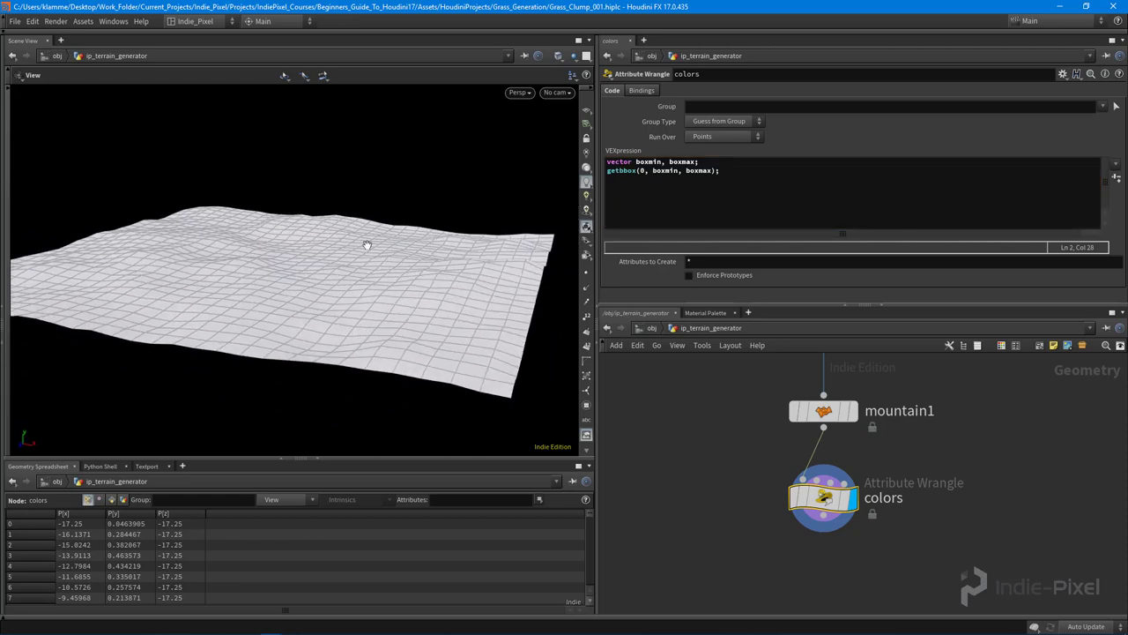
{"action": "left_click", "coordinate": [738, 167]}
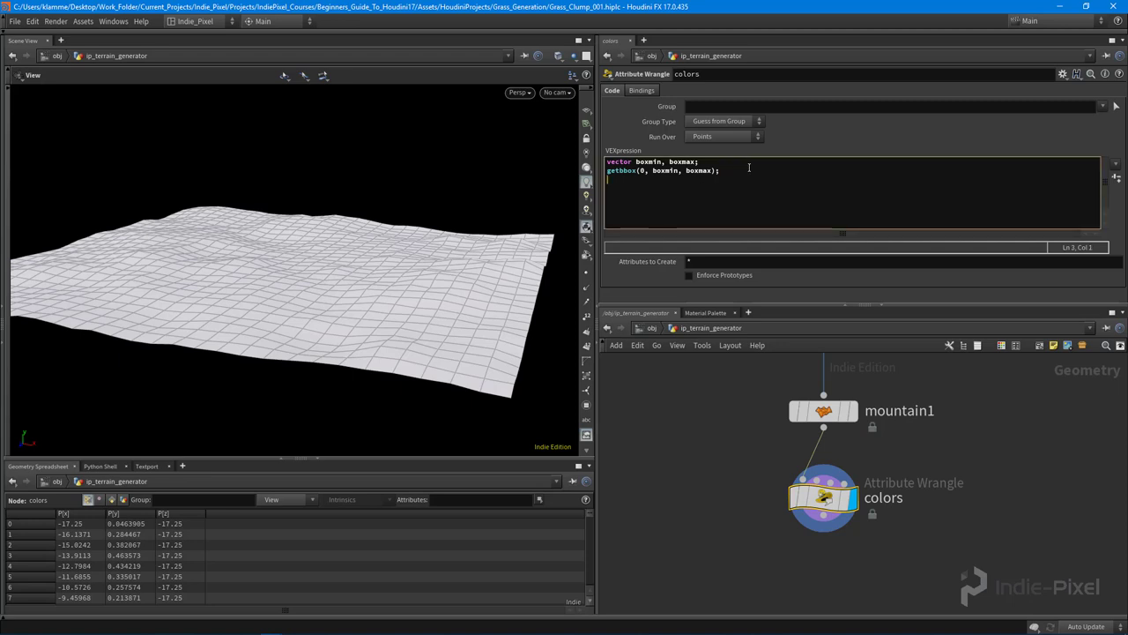
{"action": "type", "text": "float"}
{"action": "type", "text": "grad"}
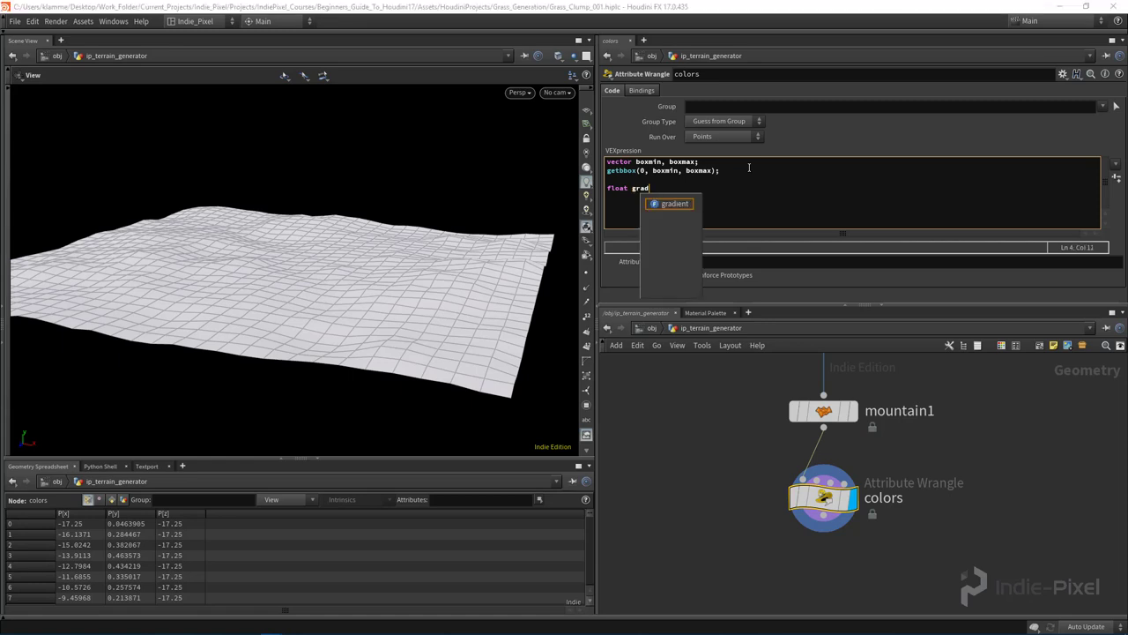
{"action": "type", "text": "ient = "}
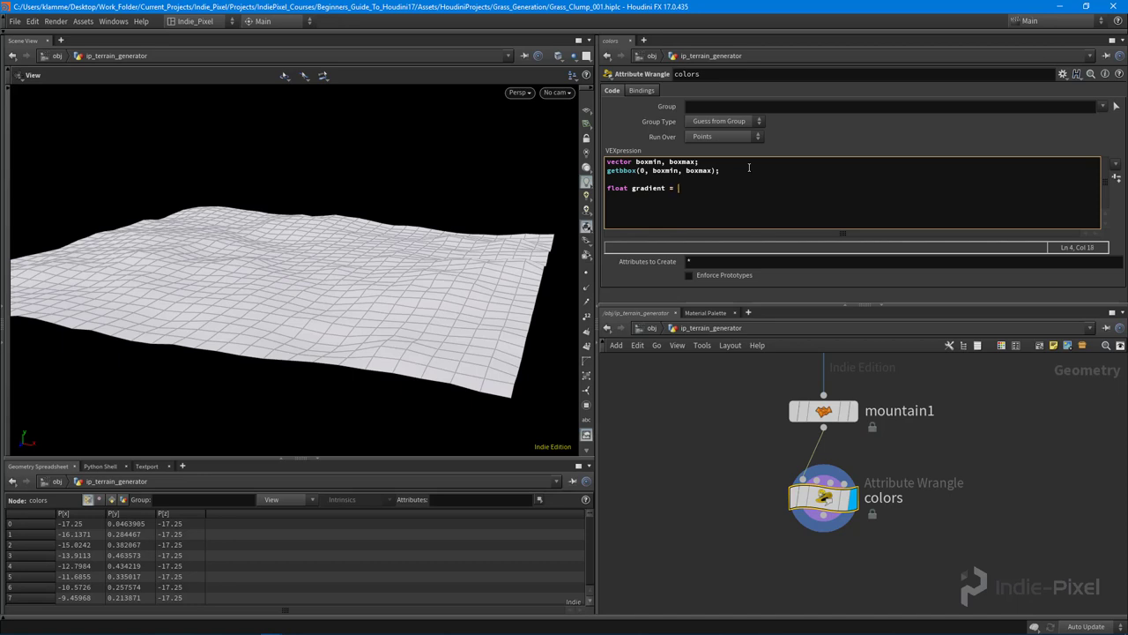
{"action": "type", "text": "fit(@P.y,"}
{"action": "type", "text": "boxmin.y, boxmax.y, 0, 1);"}
{"action": "right_click_drag", "start_coordinate": [183, 299], "coordinate": [288, 267]}
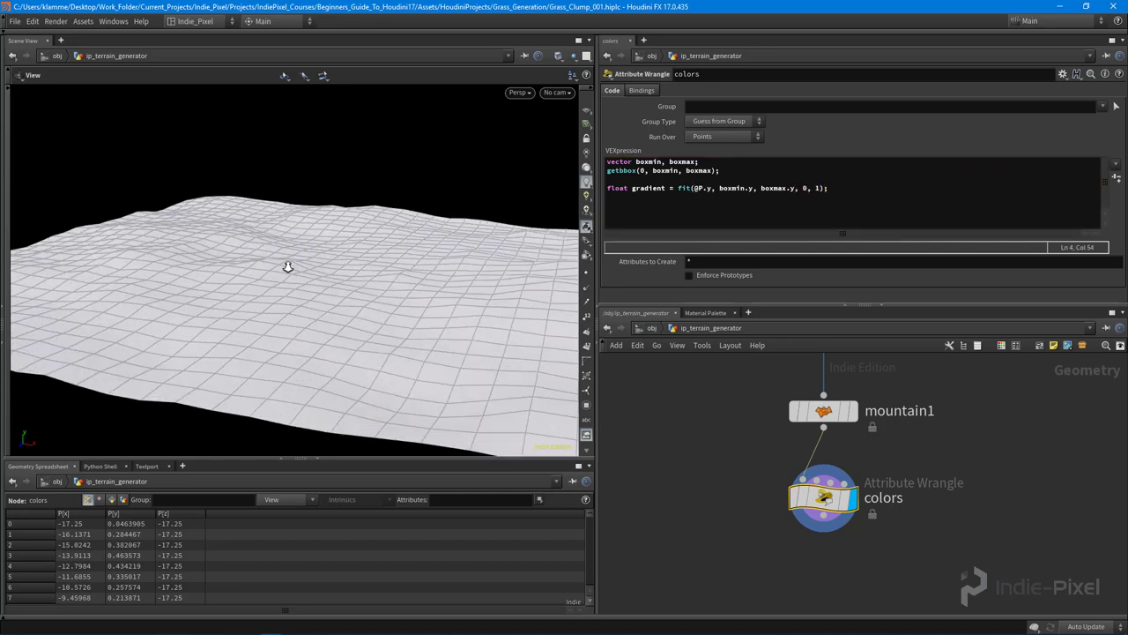
{"action": "left_click_drag", "start_coordinate": [287, 267], "coordinate": [330, 256]}
{"action": "left_click_drag", "start_coordinate": [402, 270], "coordinate": [151, 244]}
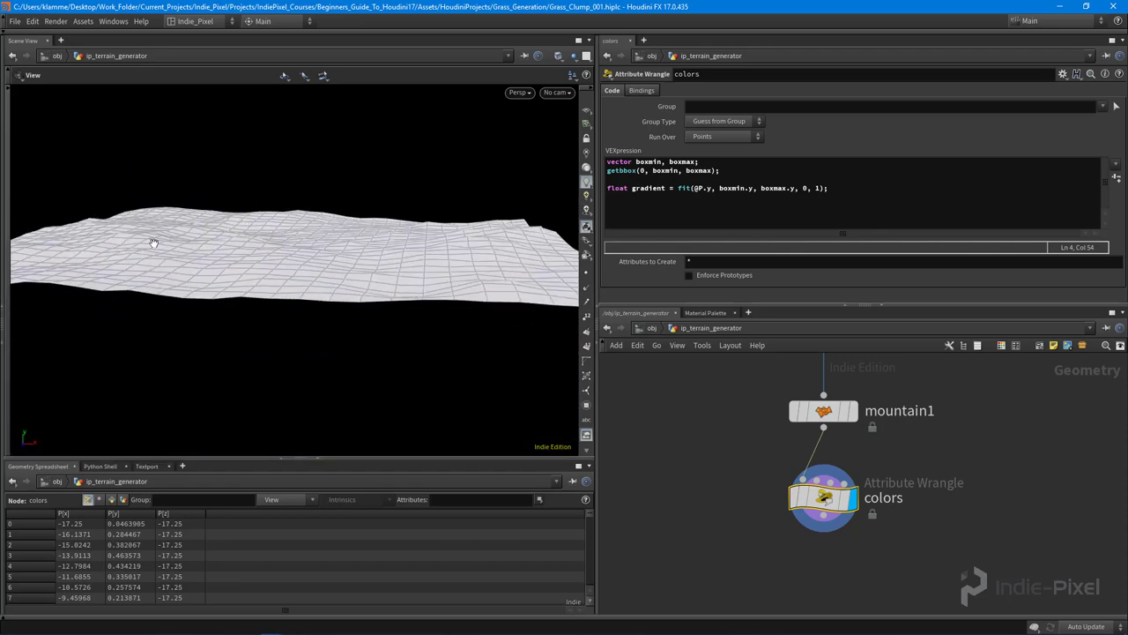
{"action": "left_click", "coordinate": [852, 190]}
{"action": "key", "text": "Return"}
{"action": "type", "text": "@Cd "}
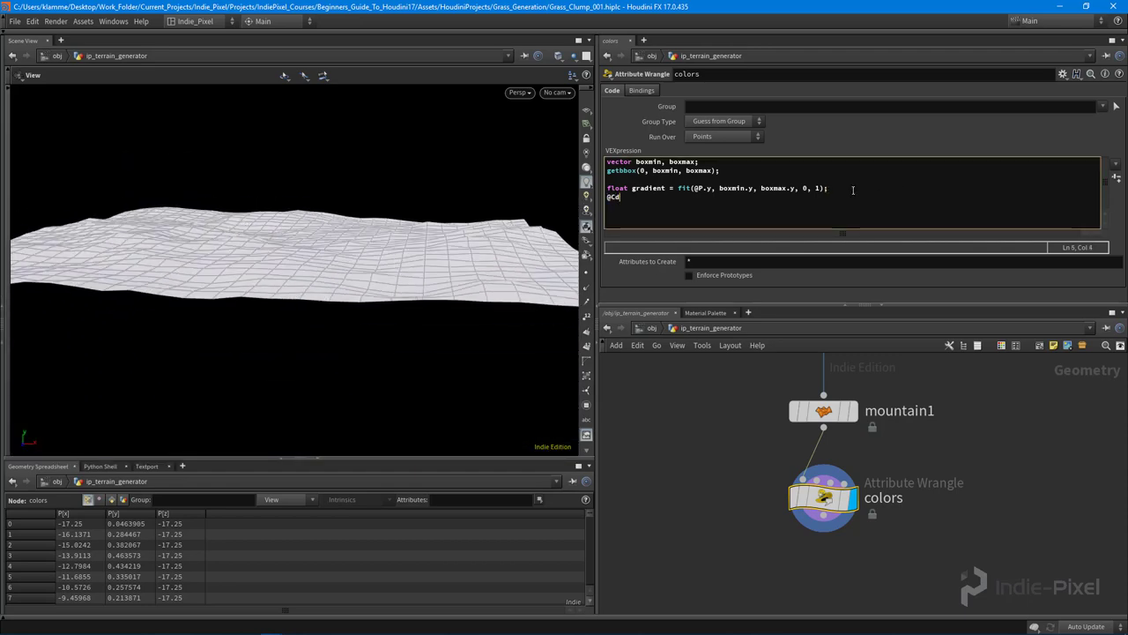
{"action": "type", "text": "= graidn"}
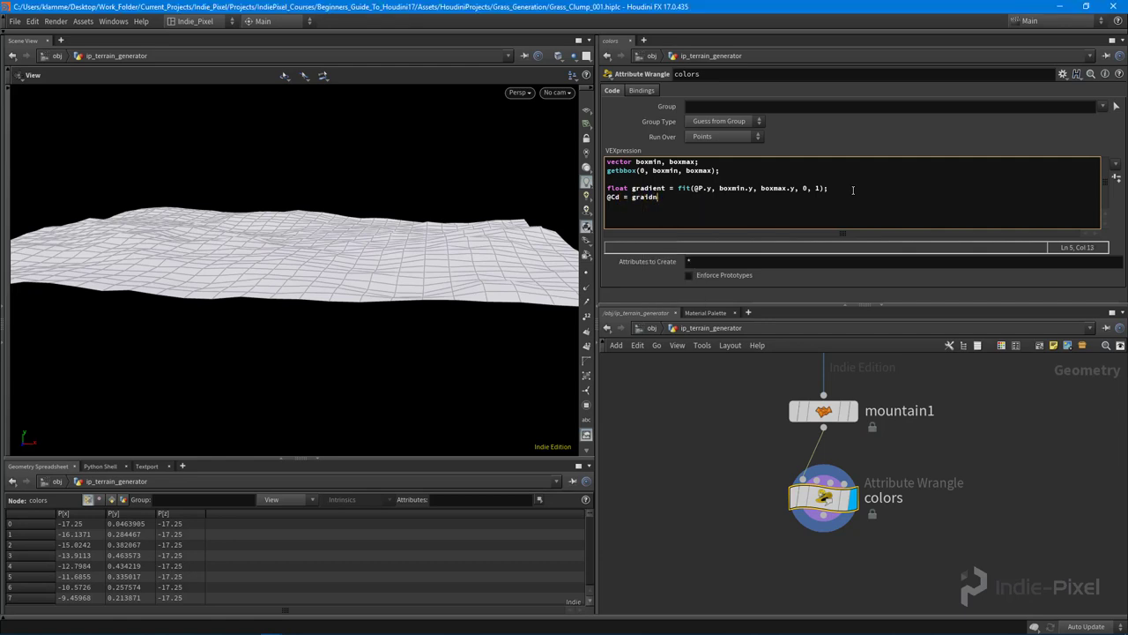
{"action": "key", "text": "BackSpace"}
{"action": "key", "text": "BackSpace"}
{"action": "type", "text": "dient;"}
{"action": "left_click_drag", "start_coordinate": [444, 281], "coordinate": [282, 264]}
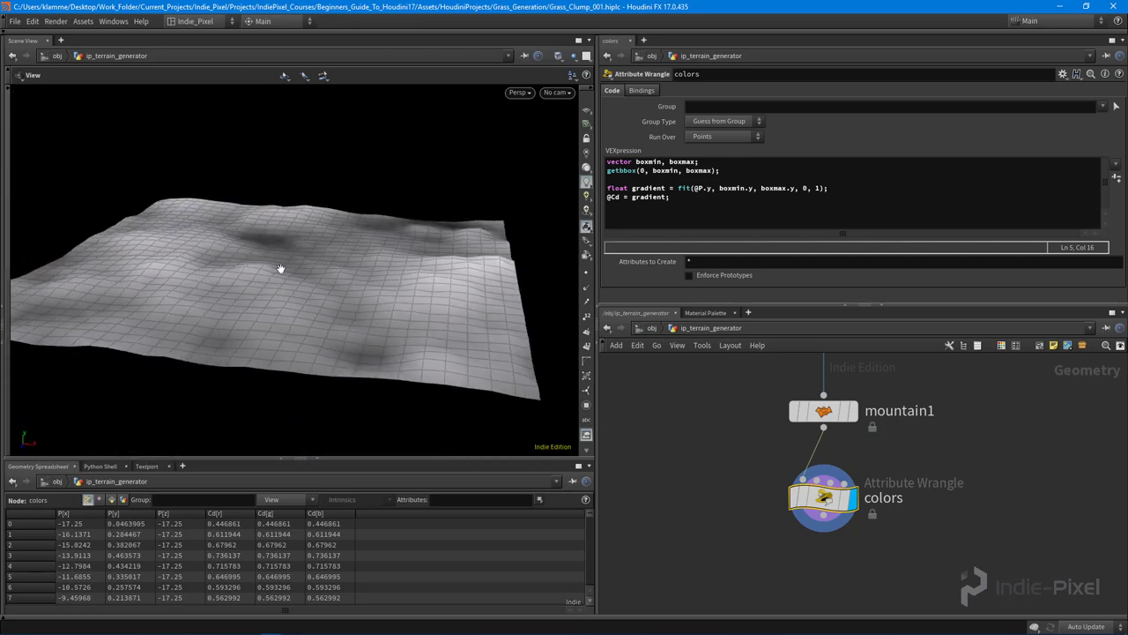
{"action": "left_click", "coordinate": [671, 198]}
{"action": "key", "text": "shift+Home"}
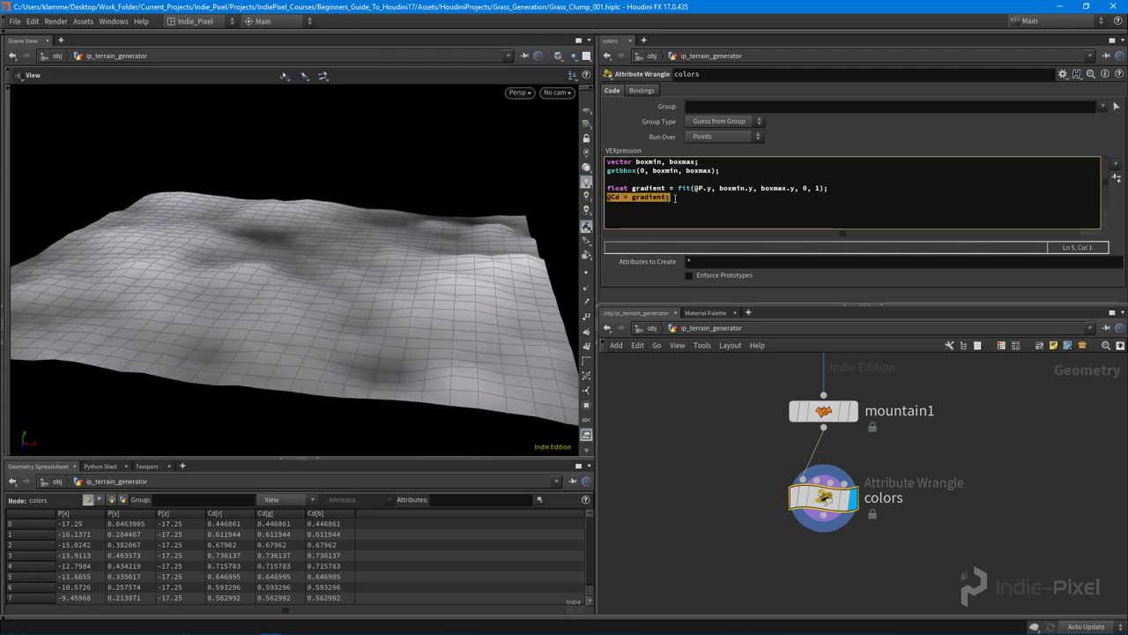
{"action": "key", "text": "BackSpace"}
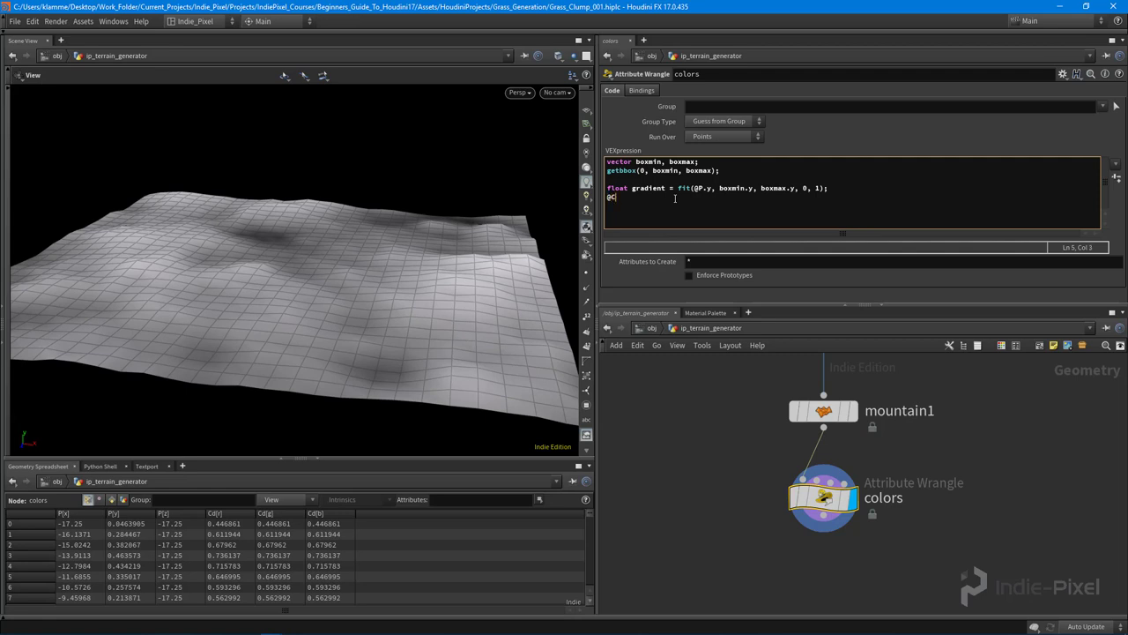
{"action": "type", "text": "@Cd = chr"}
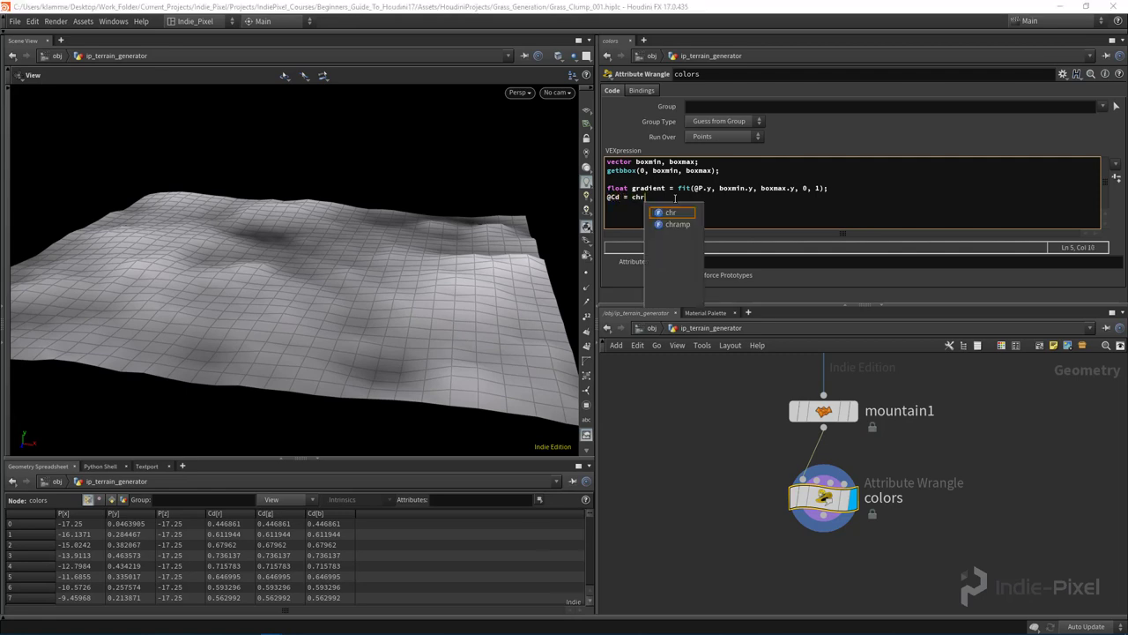
{"action": "type", "text": "amp()"}
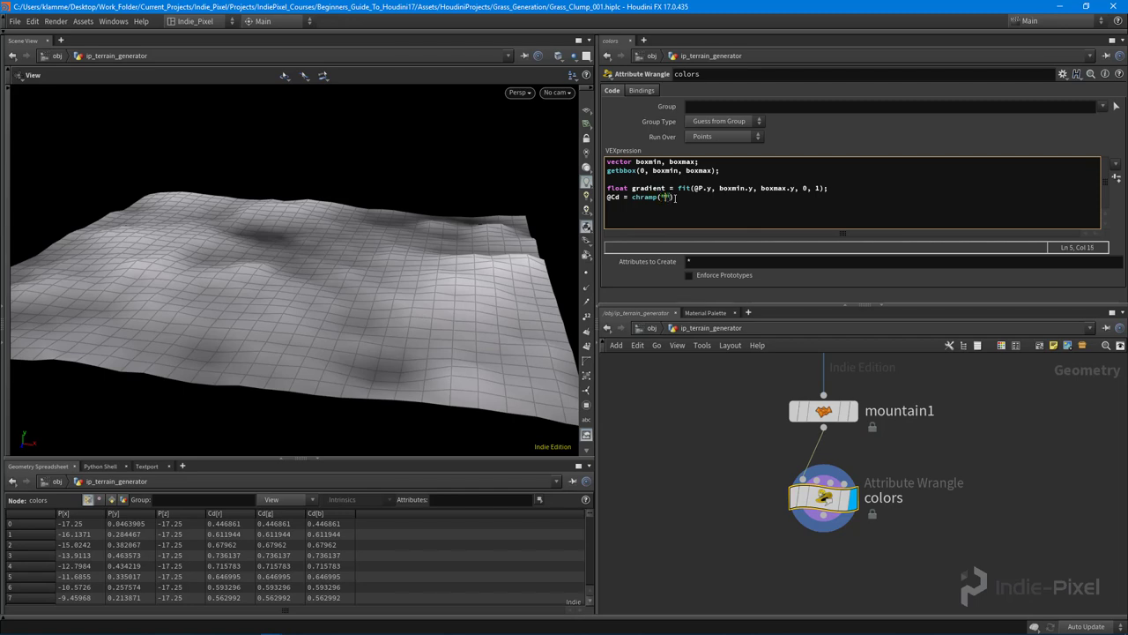
{"action": "type", "text": "\"colors\", gradient)"}
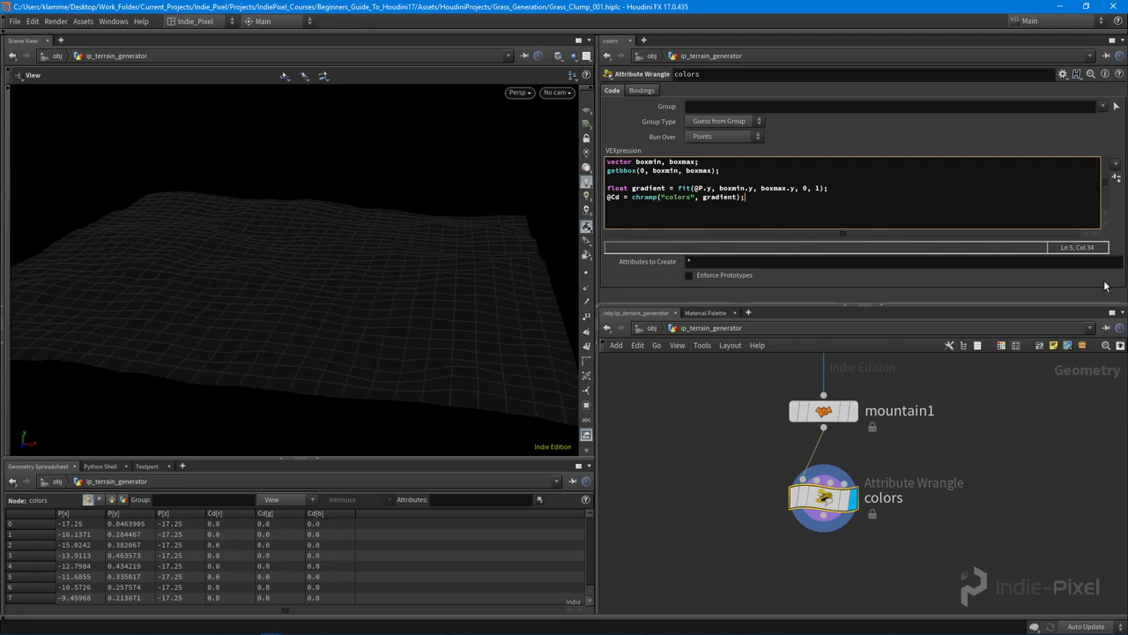
Enlarge the parameter pane and create the spare ramp parameter that the chramp call references
{"action": "left_click_drag", "start_coordinate": [1083, 305], "coordinate": [1082, 357]}
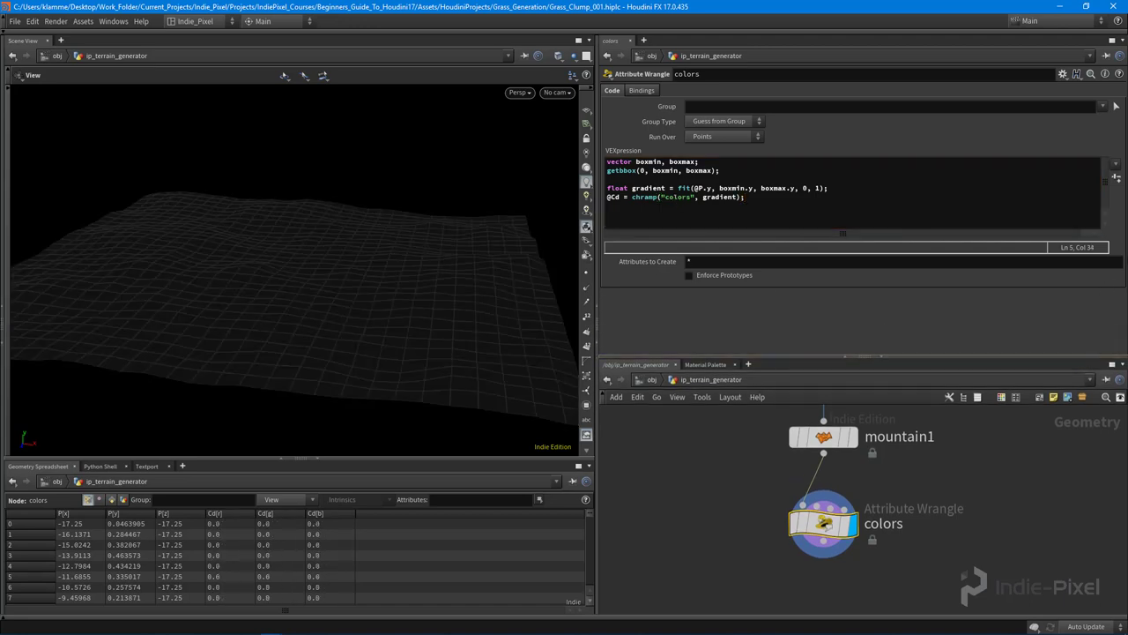
{"action": "left_click", "coordinate": [1116, 177]}
{"action": "right_click_drag", "start_coordinate": [429, 222], "coordinate": [421, 217]}
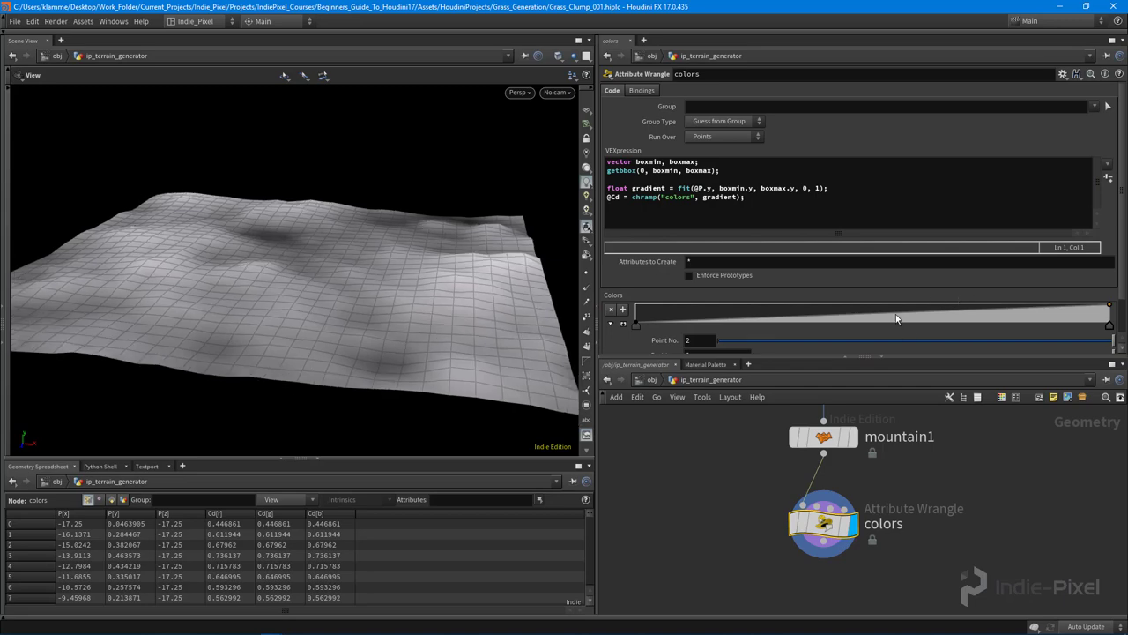
{"action": "left_click_drag", "start_coordinate": [894, 315], "coordinate": [869, 315]}
{"action": "key", "text": "Delete"}
{"action": "scroll", "coordinate": [883, 332], "scroll_direction": "down", "scroll_amount": 2}
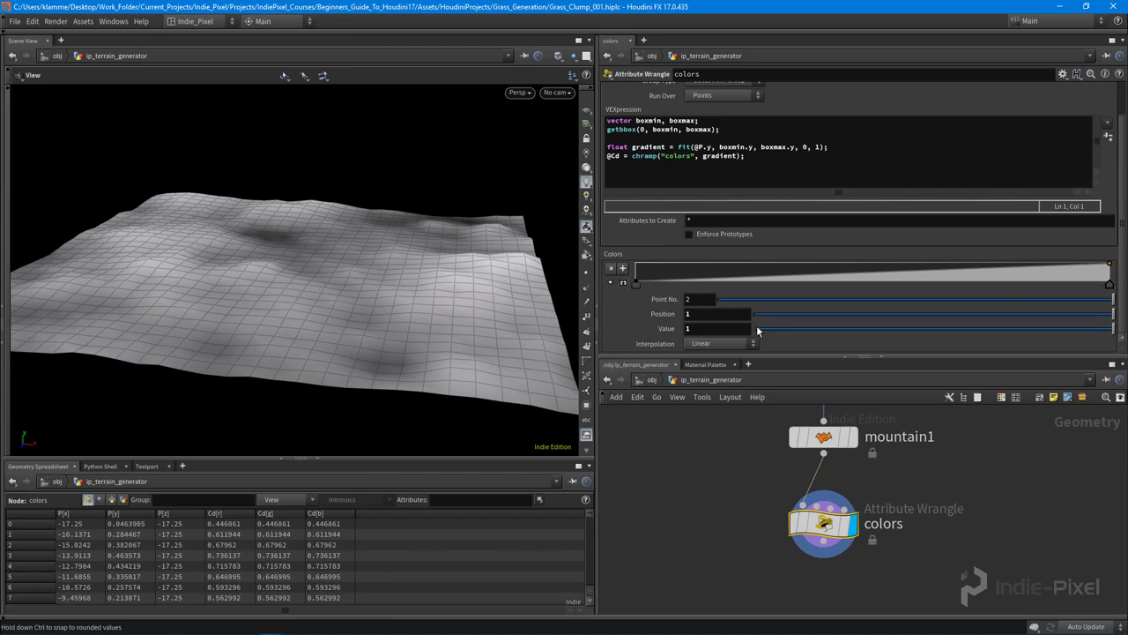
Open the parameter interface editor for the colors wrangle, collapse the Code and Bindings folders and select the Colors ramp
{"action": "left_click", "coordinate": [1064, 74]}
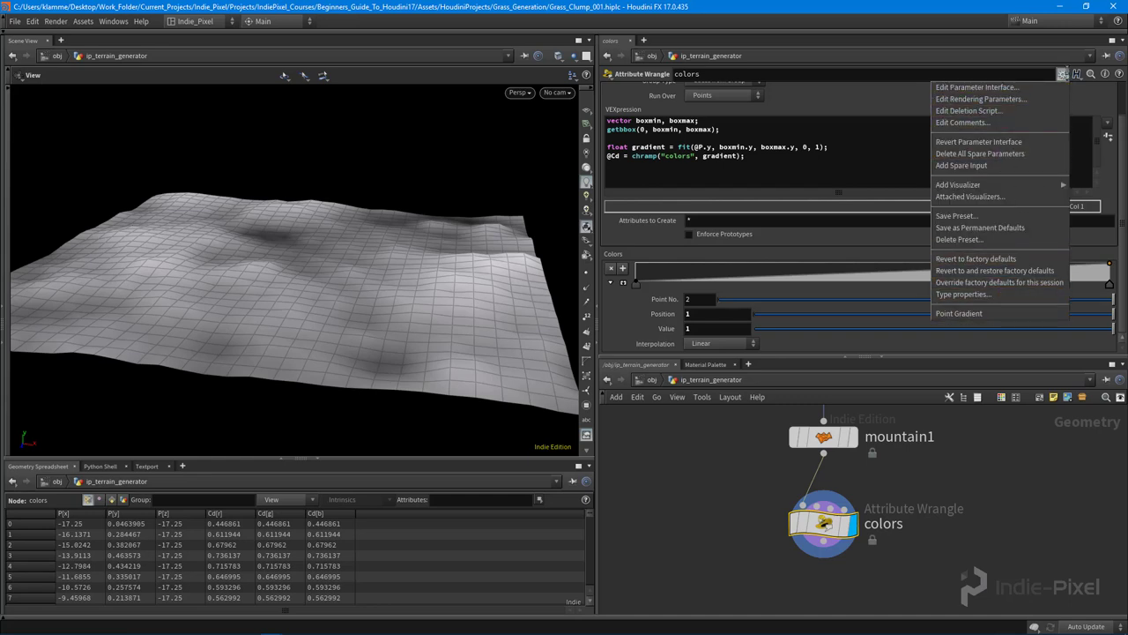
{"action": "left_click", "coordinate": [1064, 75]}
{"action": "left_click", "coordinate": [1063, 75]}
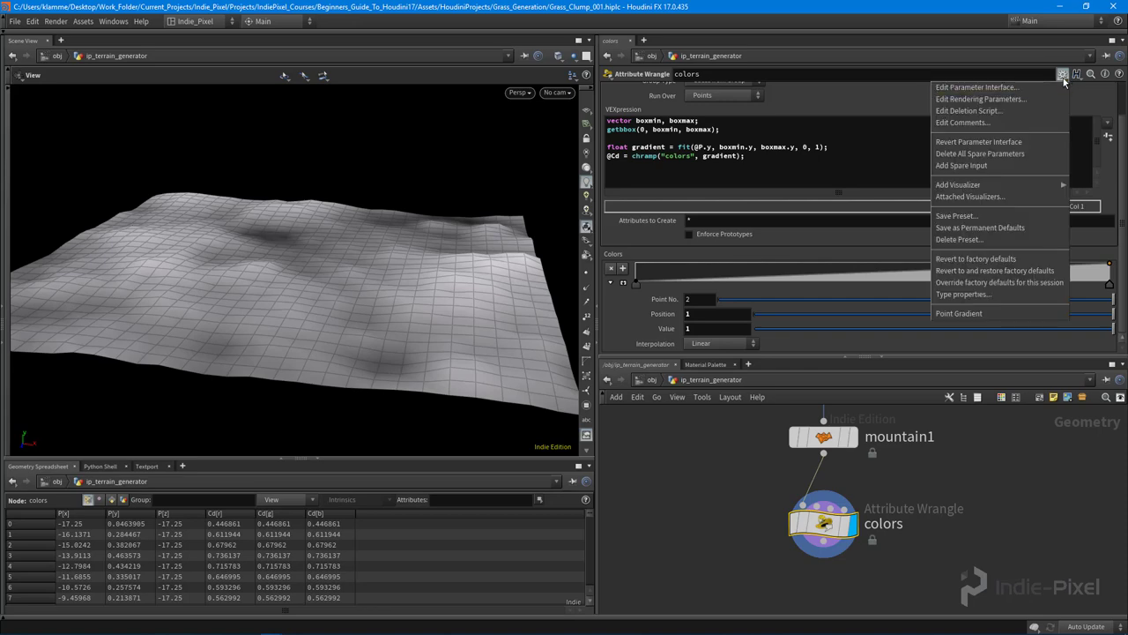
{"action": "left_click", "coordinate": [984, 88]}
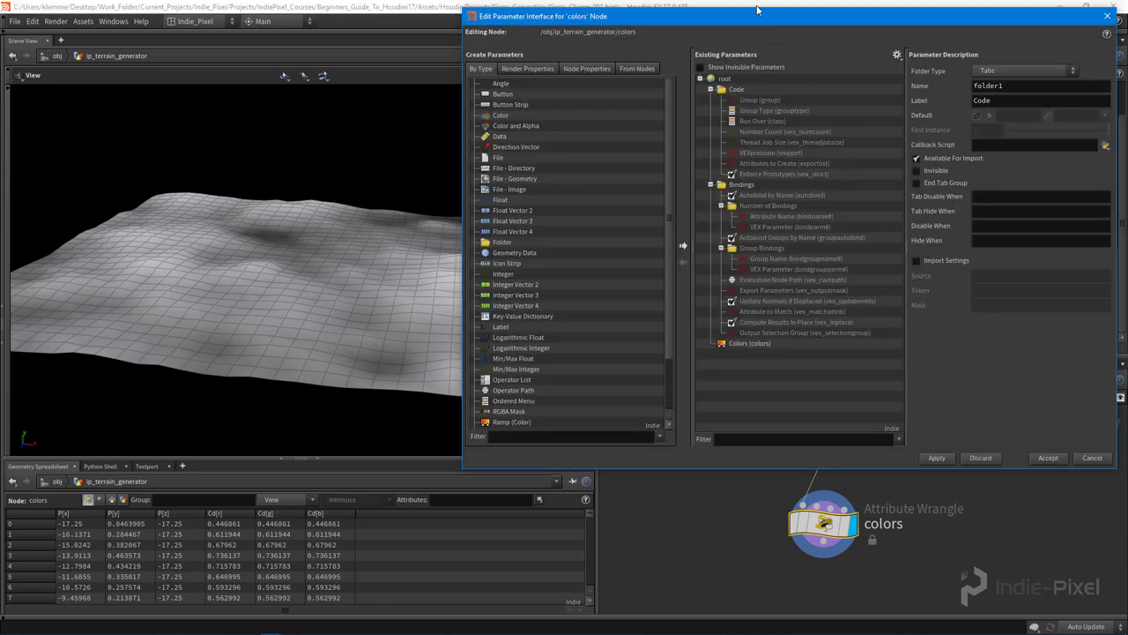
{"action": "left_click_drag", "start_coordinate": [756, 9], "coordinate": [651, 37]}
{"action": "left_click", "coordinate": [602, 107]}
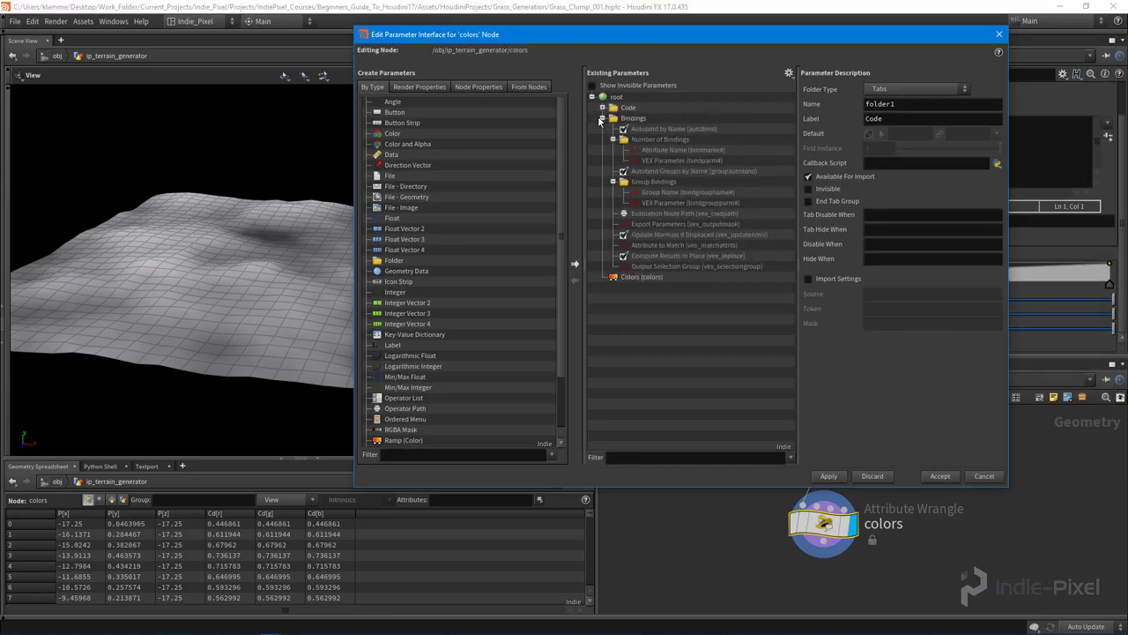
{"action": "left_click", "coordinate": [602, 118]}
{"action": "left_click", "coordinate": [642, 129]}
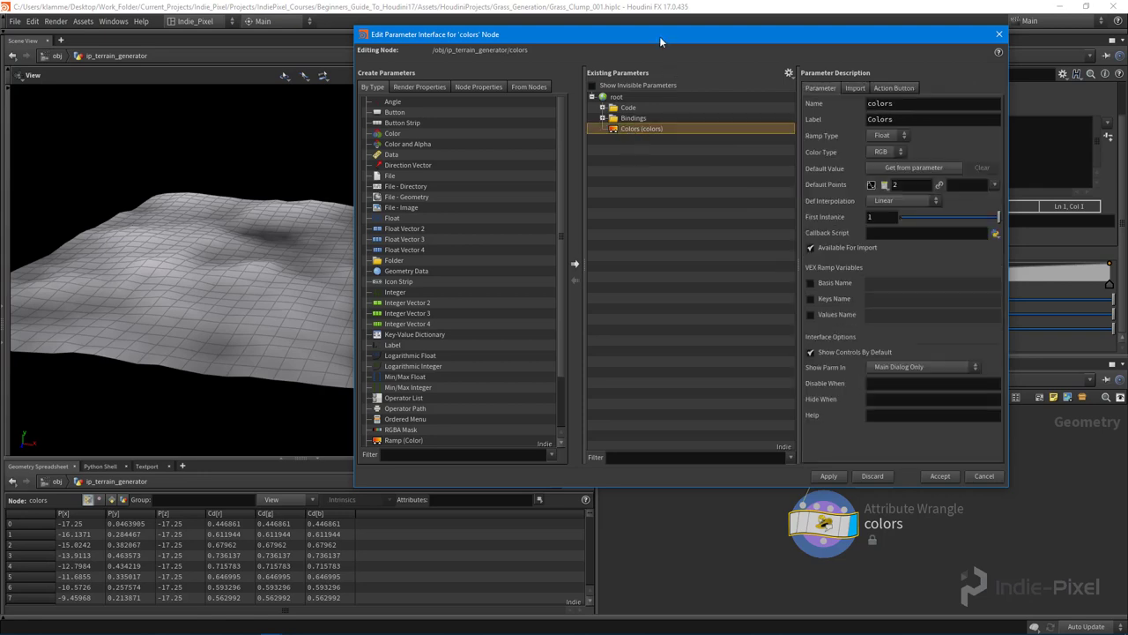
{"action": "left_click_drag", "start_coordinate": [660, 37], "coordinate": [535, 39]}
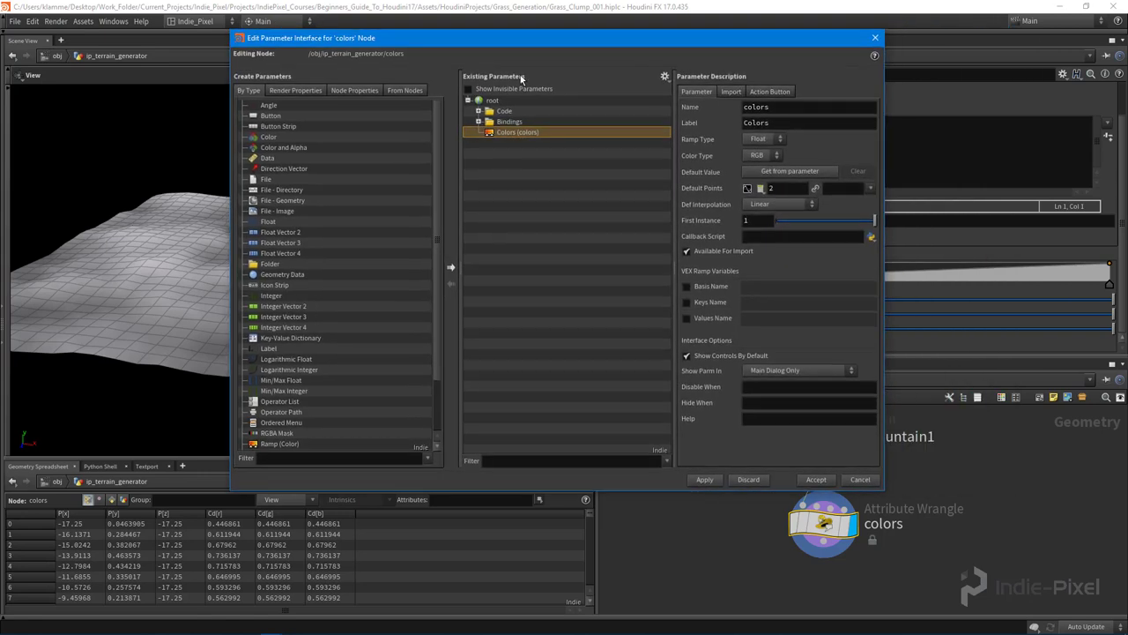
Set the Colors parameter's ramp type to Color and accept the interface change
{"action": "left_click", "coordinate": [763, 139]}
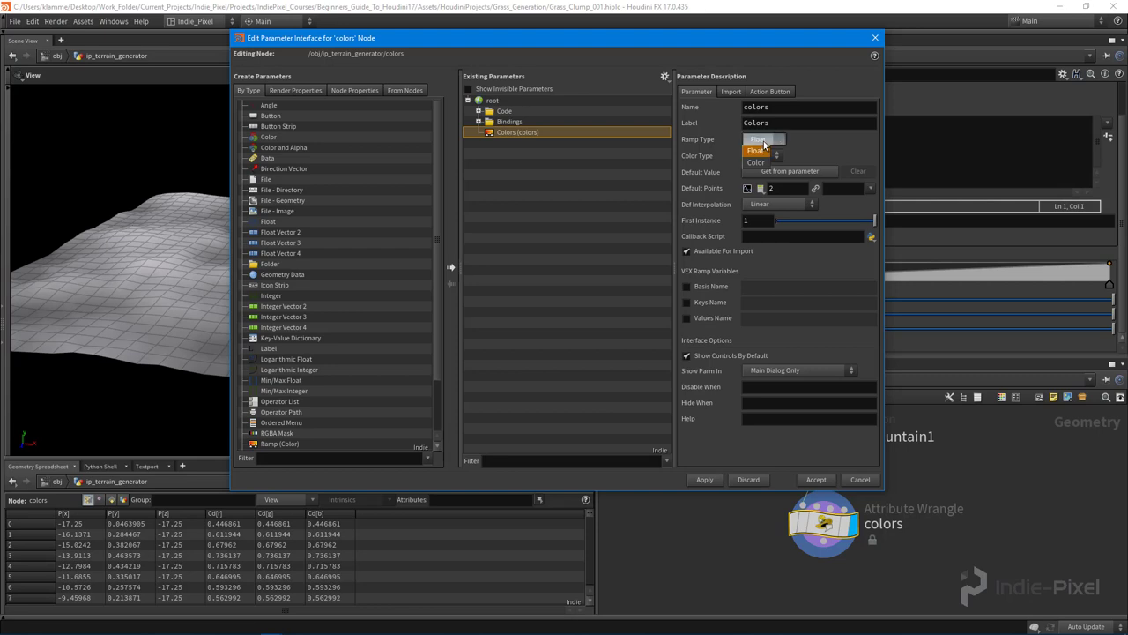
{"action": "left_click", "coordinate": [759, 166]}
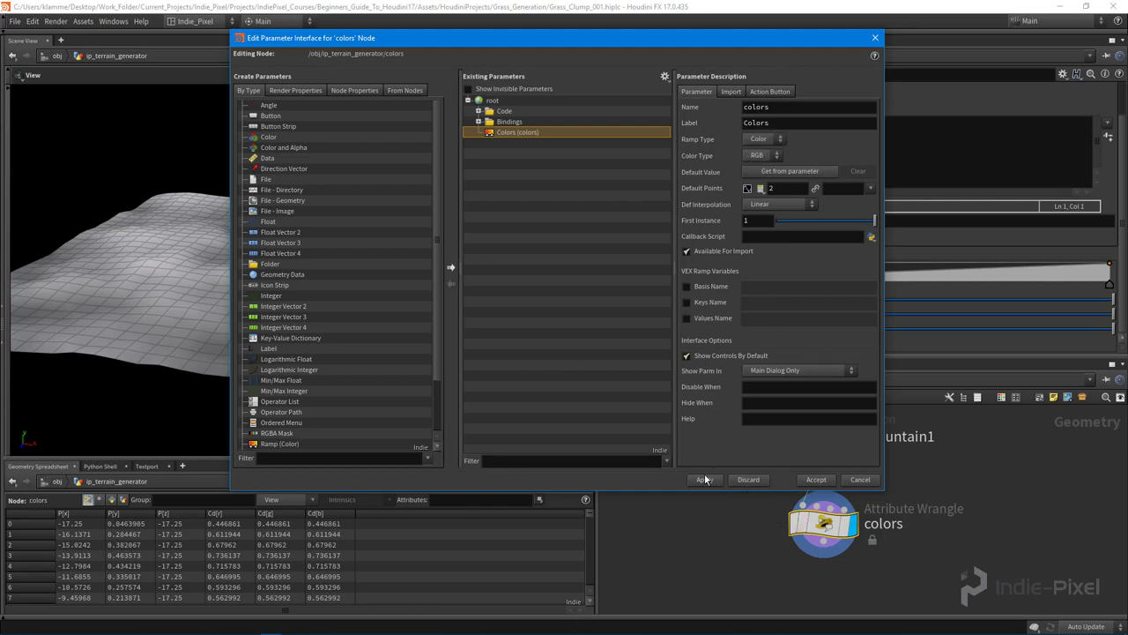
{"action": "left_click", "coordinate": [704, 480]}
{"action": "left_click", "coordinate": [815, 479]}
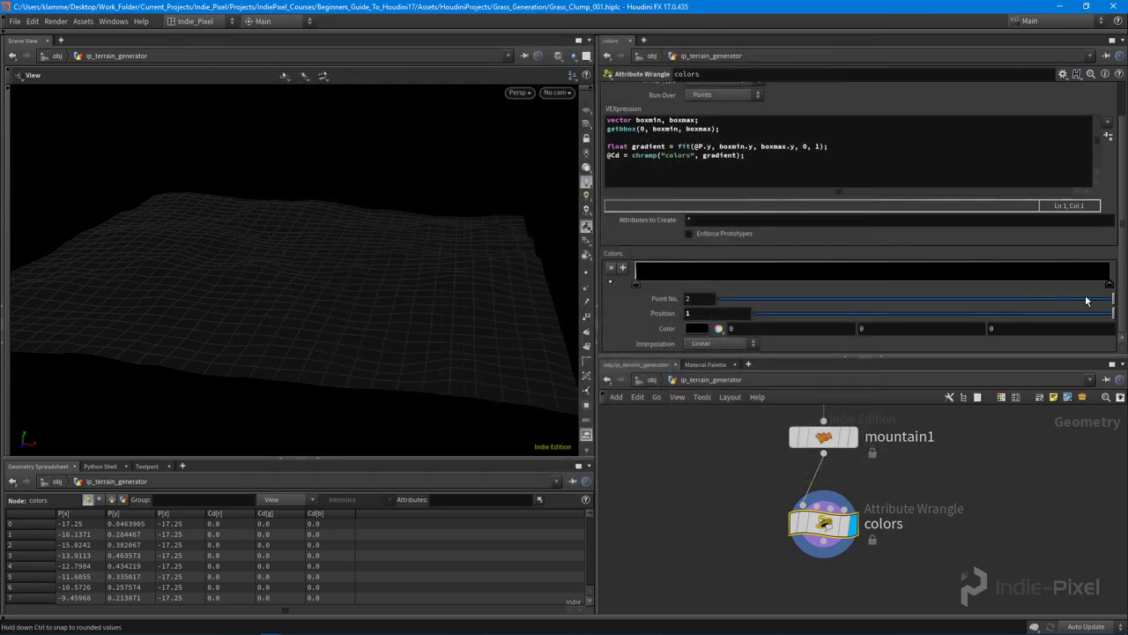
Color the ramp's end point muted green (0.1875, 0.3, 0.075) and its start point brown (0.3, 0.1875, 0.075)
{"action": "double_click", "coordinate": [1109, 286]}
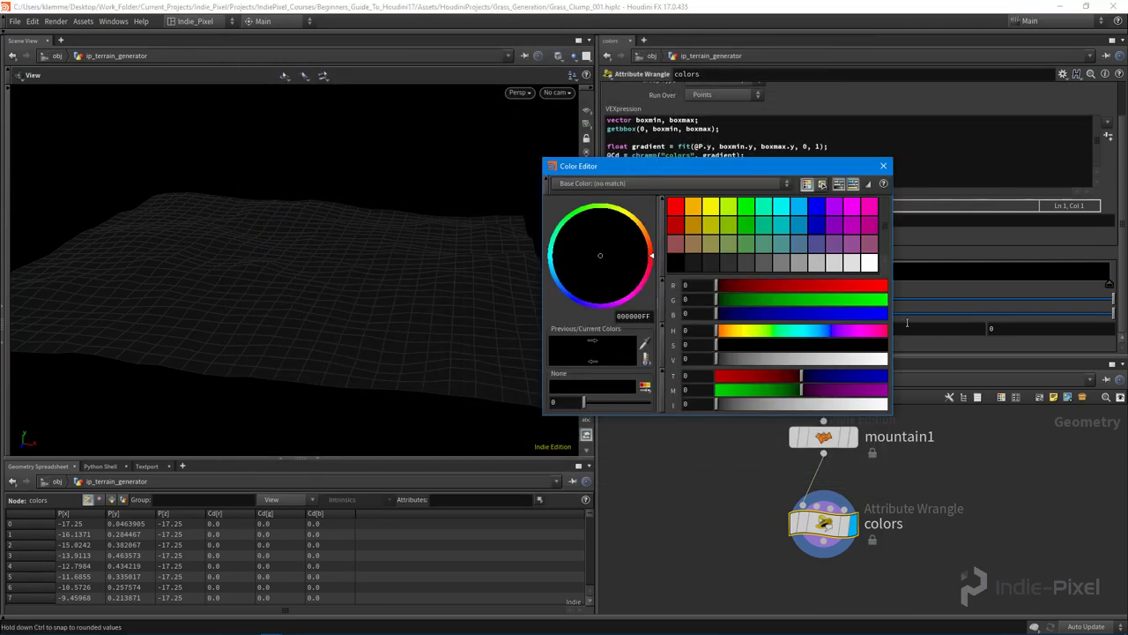
{"action": "left_click", "coordinate": [731, 246]}
{"action": "left_click", "coordinate": [883, 166]}
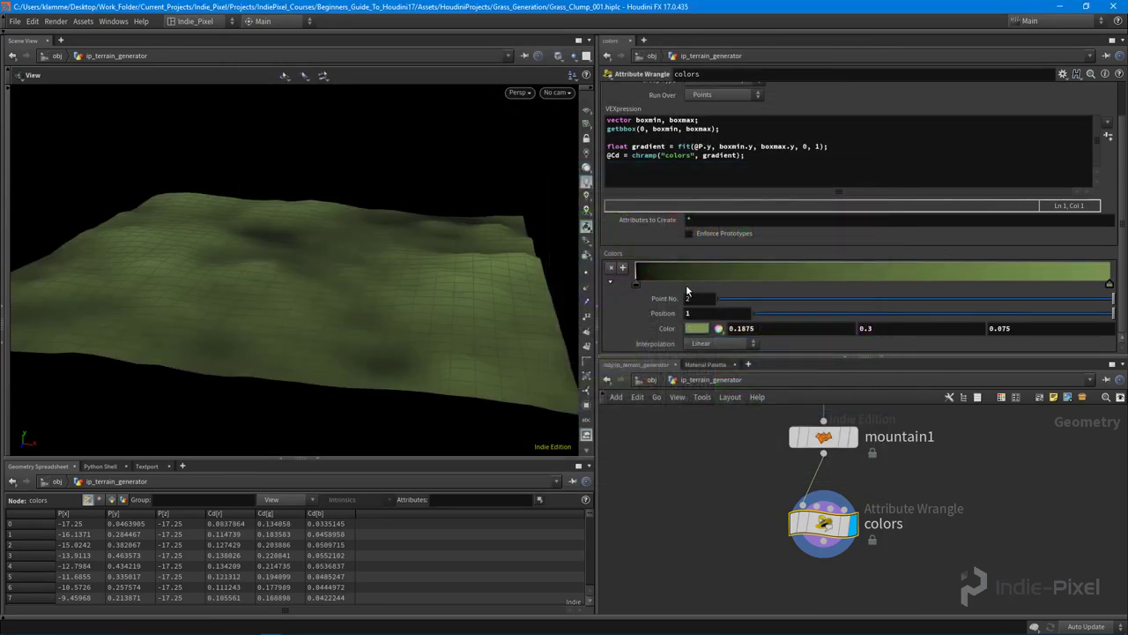
{"action": "double_click", "coordinate": [636, 285]}
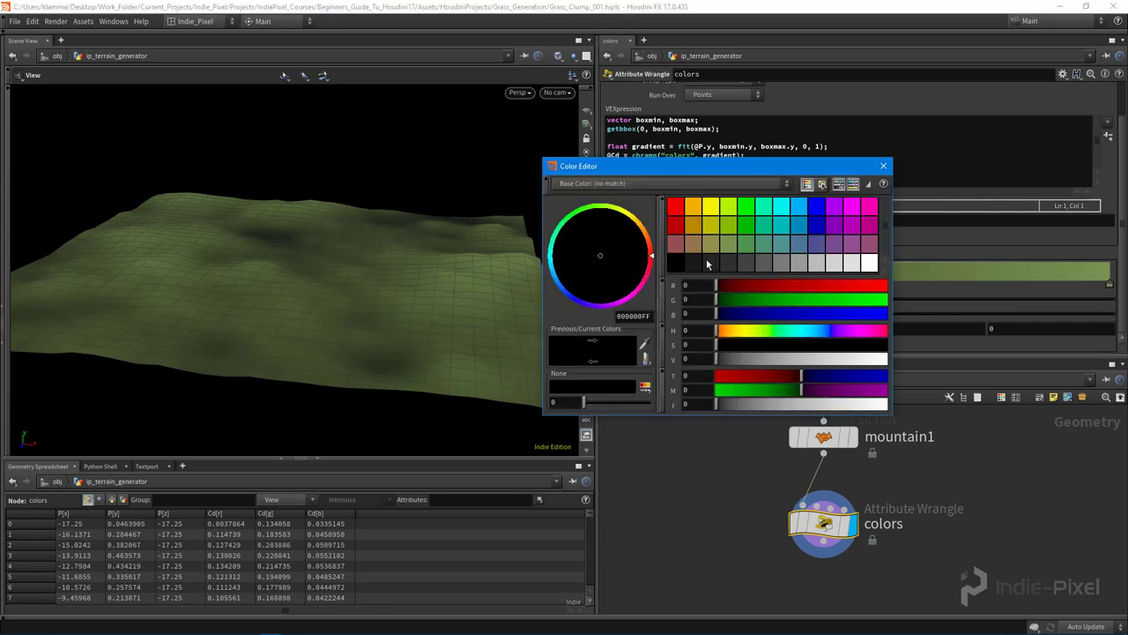
{"action": "left_click", "coordinate": [698, 250]}
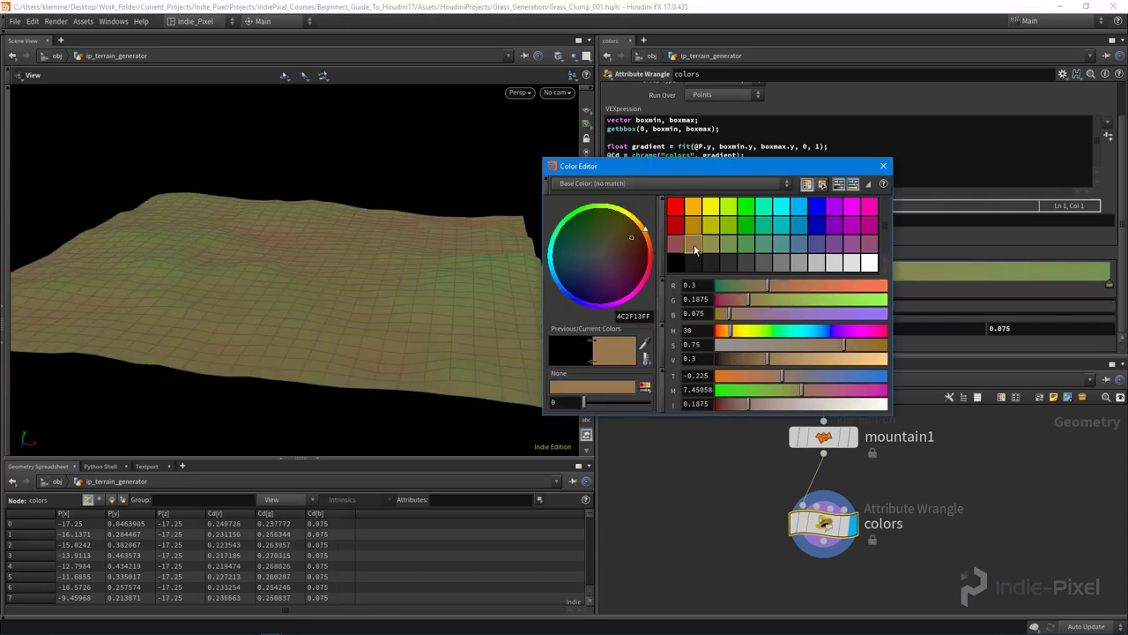
{"action": "left_click", "coordinate": [883, 166]}
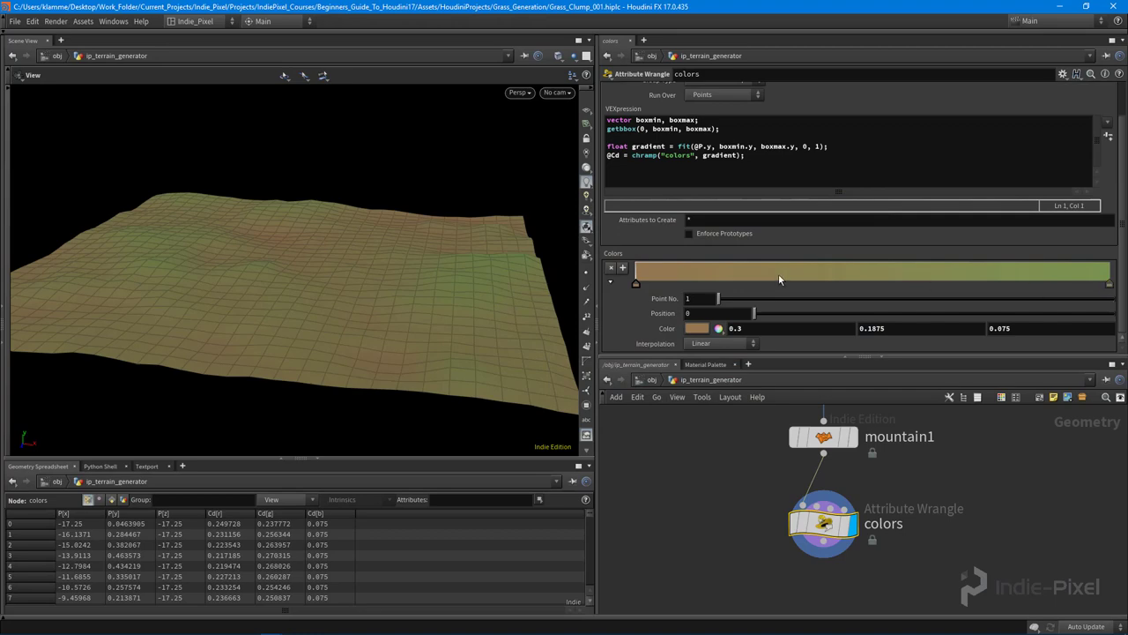
Darken the ramp's brown to saturation 0.803 and value 0.228, and add a green point at about position 0.64
{"action": "left_click", "coordinate": [695, 330]}
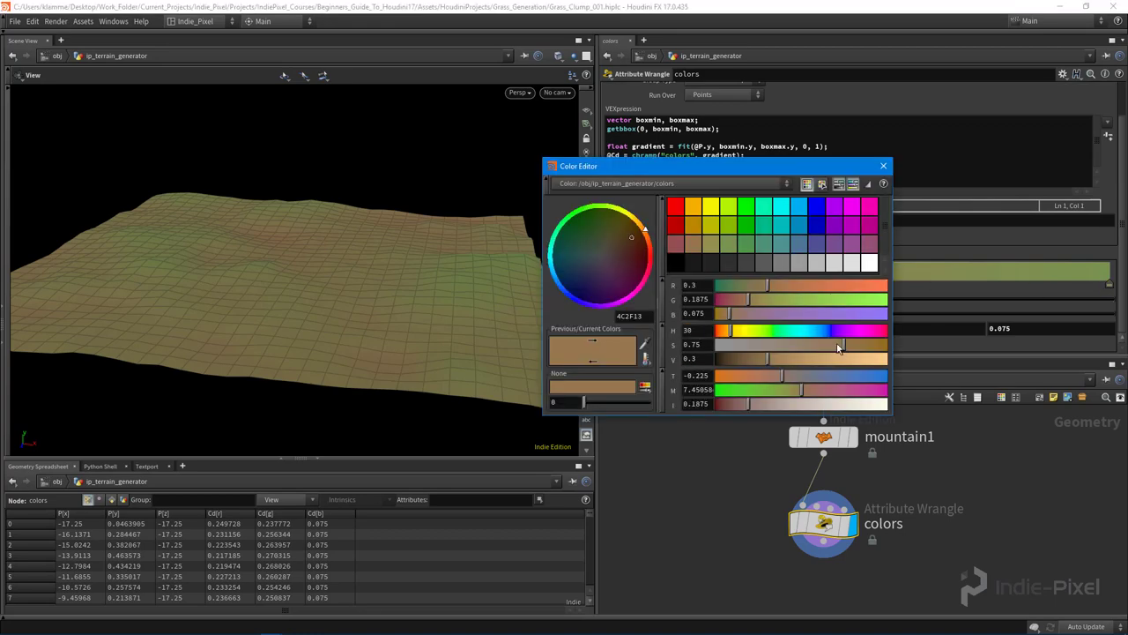
{"action": "left_click_drag", "start_coordinate": [837, 349], "coordinate": [852, 346]}
{"action": "mouse_move", "coordinate": [767, 358]}
{"action": "left_mouse_down"}
{"action": "mouse_move", "coordinate": [780, 358]}
{"action": "mouse_move", "coordinate": [742, 357]}
{"action": "mouse_move", "coordinate": [754, 357]}
{"action": "left_mouse_up"}
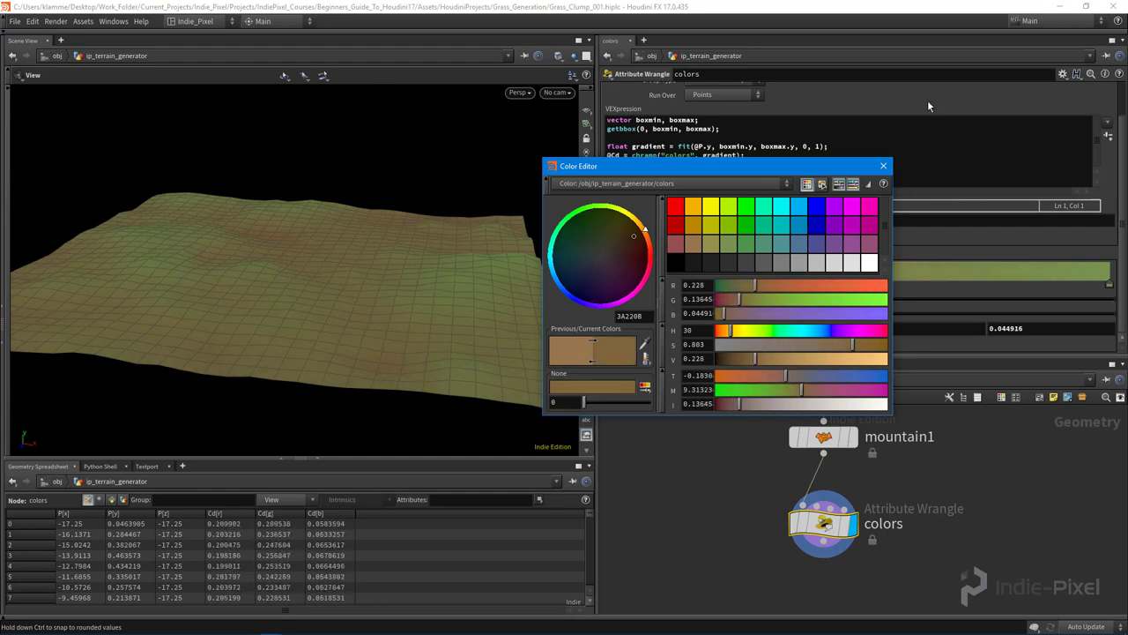
{"action": "left_click", "coordinate": [883, 165]}
{"action": "mouse_move", "coordinate": [1059, 276]}
{"action": "left_mouse_down"}
{"action": "mouse_move", "coordinate": [815, 286]}
{"action": "mouse_move", "coordinate": [941, 284]}
{"action": "left_mouse_up"}
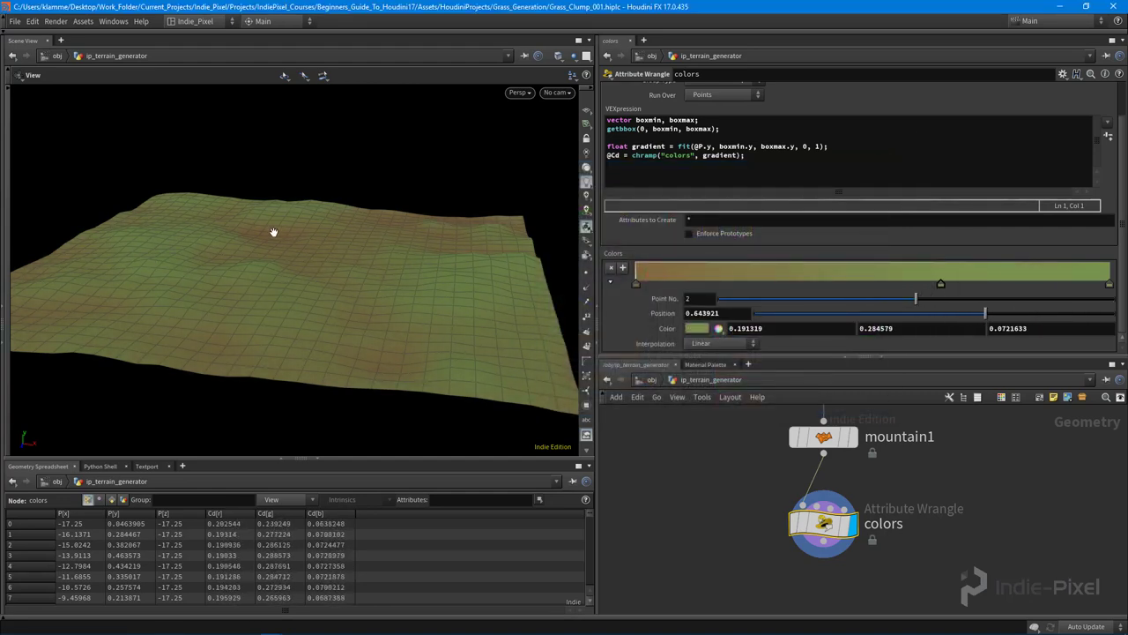
{"action": "left_click_drag", "start_coordinate": [273, 232], "coordinate": [238, 276]}
Enlarge the network pane and place a Null node below the colors wrangle
{"action": "middle_click_drag", "start_coordinate": [999, 495], "coordinate": [993, 527]}
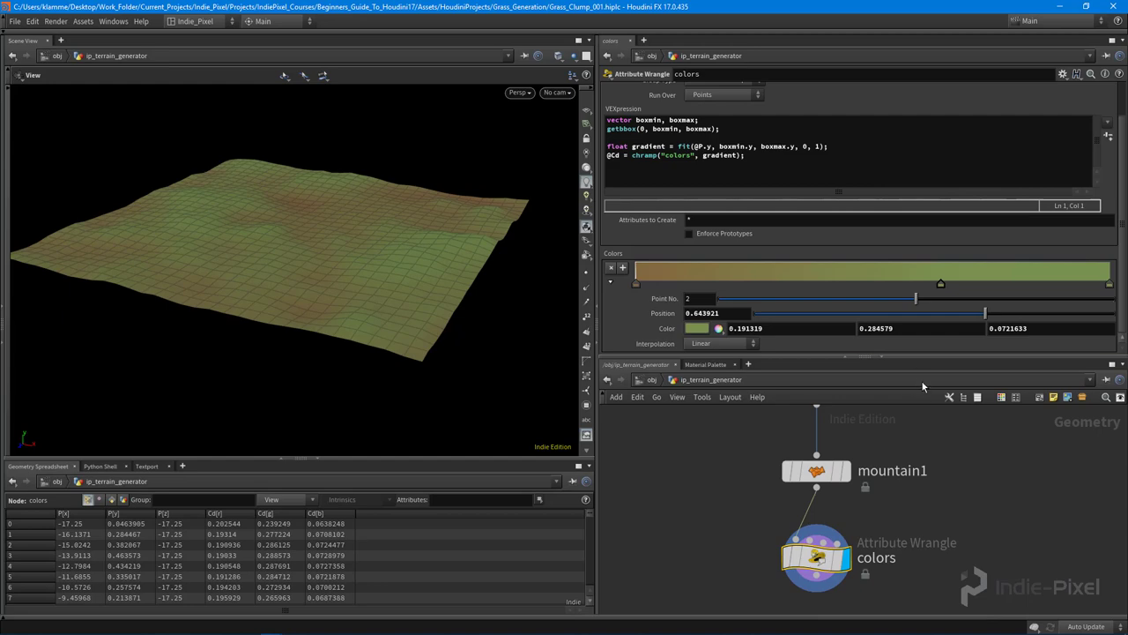
{"action": "left_click_drag", "start_coordinate": [919, 356], "coordinate": [919, 187]}
{"action": "middle_click_drag", "start_coordinate": [767, 547], "coordinate": [765, 459]}
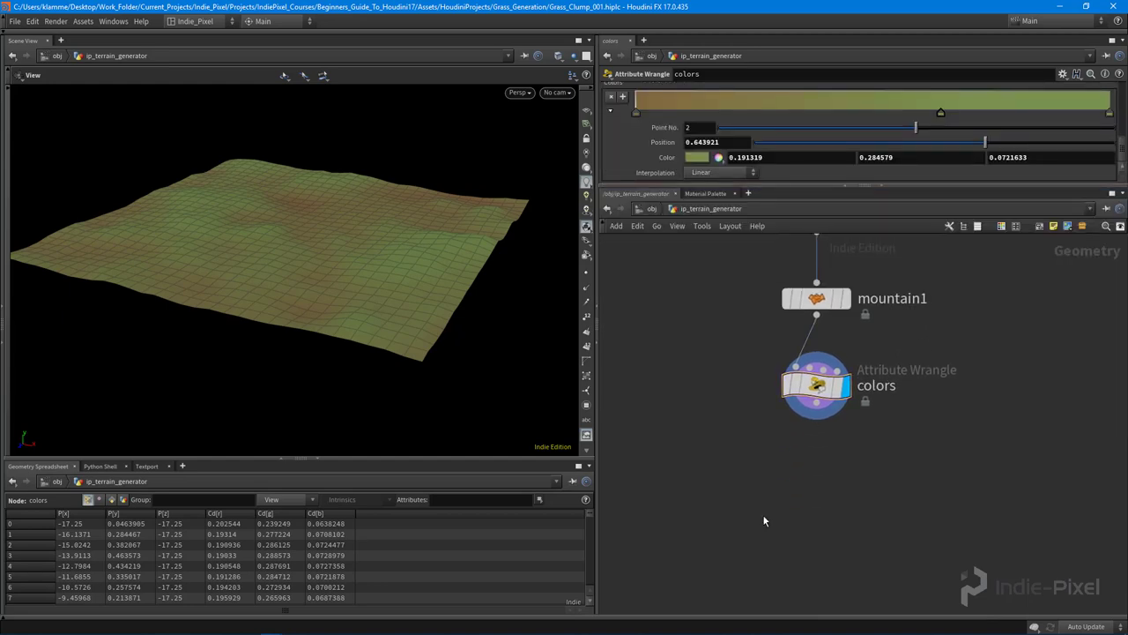
{"action": "key", "text": "Tab"}
{"action": "type", "text": "nul"}
{"action": "key", "text": "Return"}
{"action": "left_click", "coordinate": [807, 500]}
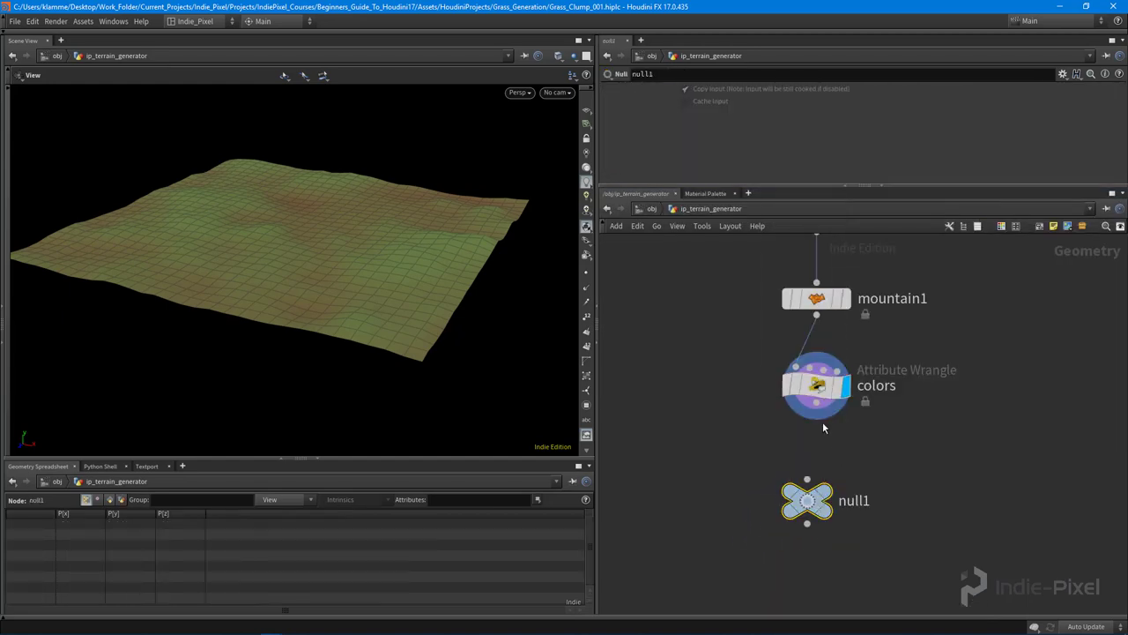
Connect the colors wrangle's output to the null, align the null beneath it and make it the displayed node
{"action": "left_click", "coordinate": [816, 402]}
{"action": "left_click", "coordinate": [808, 479]}
{"action": "left_click_drag", "start_coordinate": [808, 499], "coordinate": [817, 502]}
{"action": "left_click", "coordinate": [833, 494]}
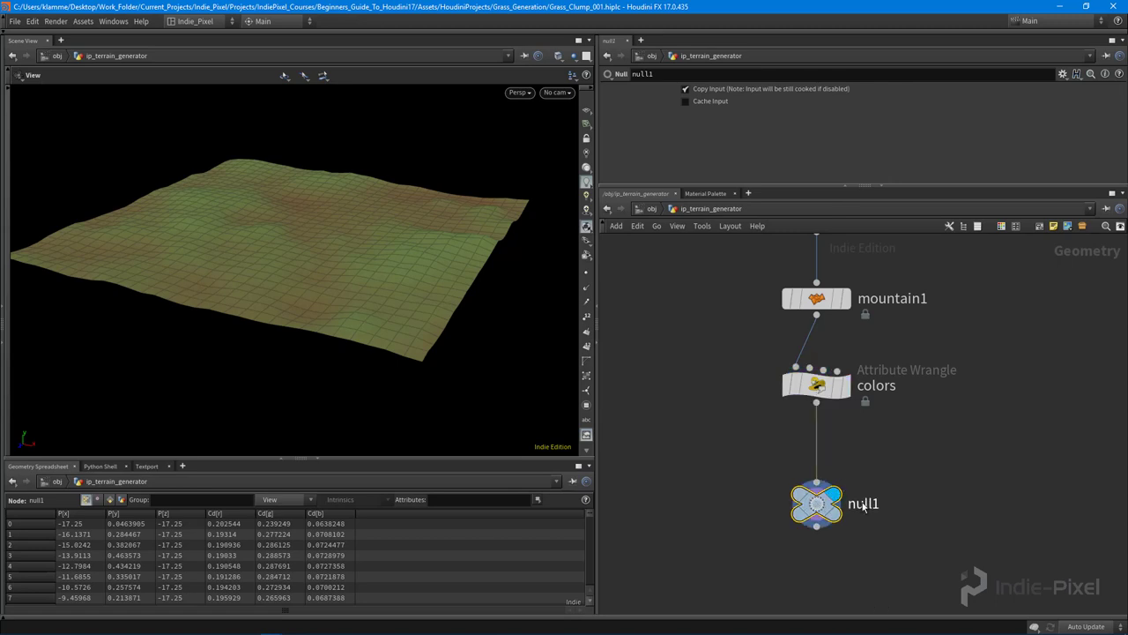
Rename the null node as OUT_TERRAIN
{"action": "double_click", "coordinate": [865, 503]}
{"action": "type", "text": "U"}
{"action": "key", "text": "BackSpace"}
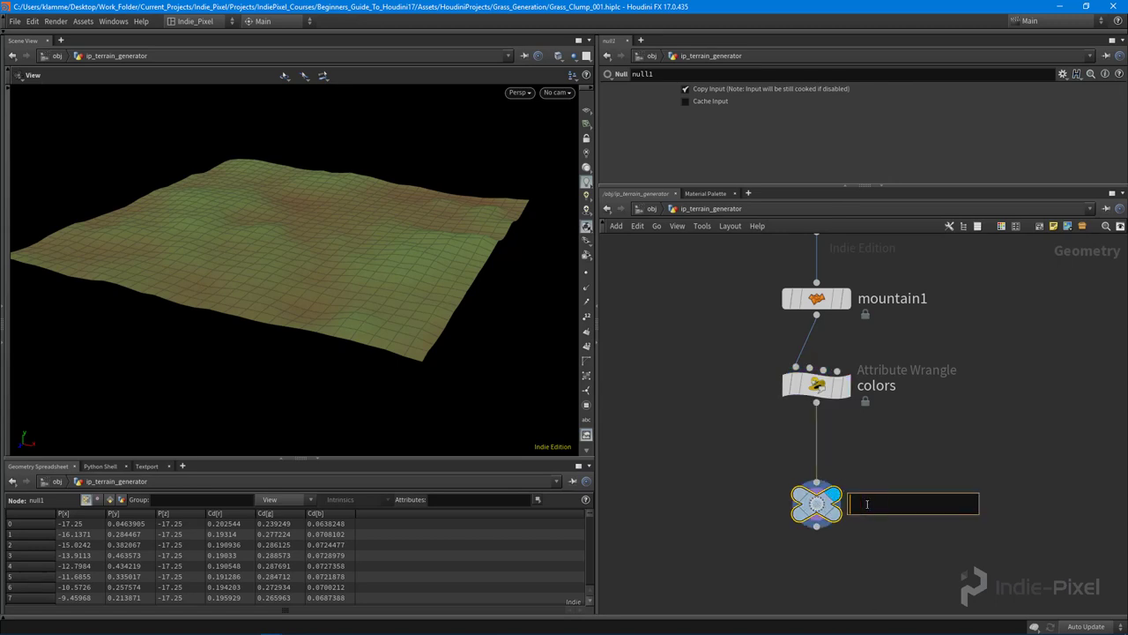
{"action": "type", "text": "OUT"}
{"action": "type", "text": "_Terrain"}
{"action": "key", "text": "BackSpace"}
{"action": "key", "text": "BackSpace"}
{"action": "key", "text": "BackSpace"}
{"action": "key", "text": "BackSpace"}
{"action": "key", "text": "BackSpace"}
{"action": "type", "text": "ERRAIN"}
{"action": "key", "text": "Return"}
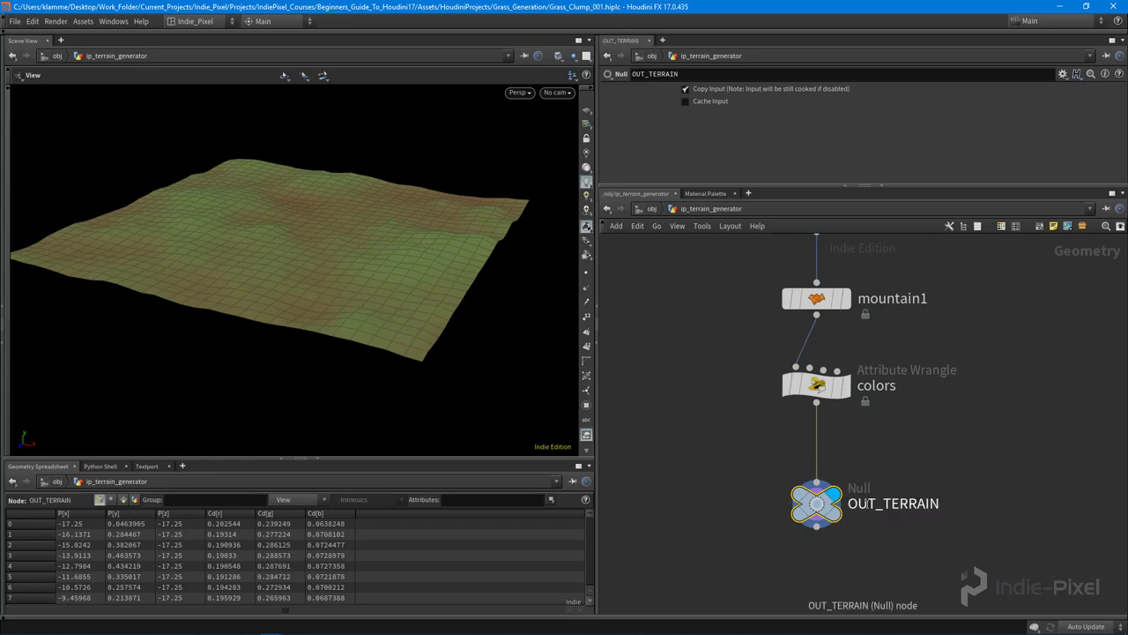
Open the type properties of the ip_terrain_generator asset from the object level and go back inside its network
{"action": "key", "text": "u"}
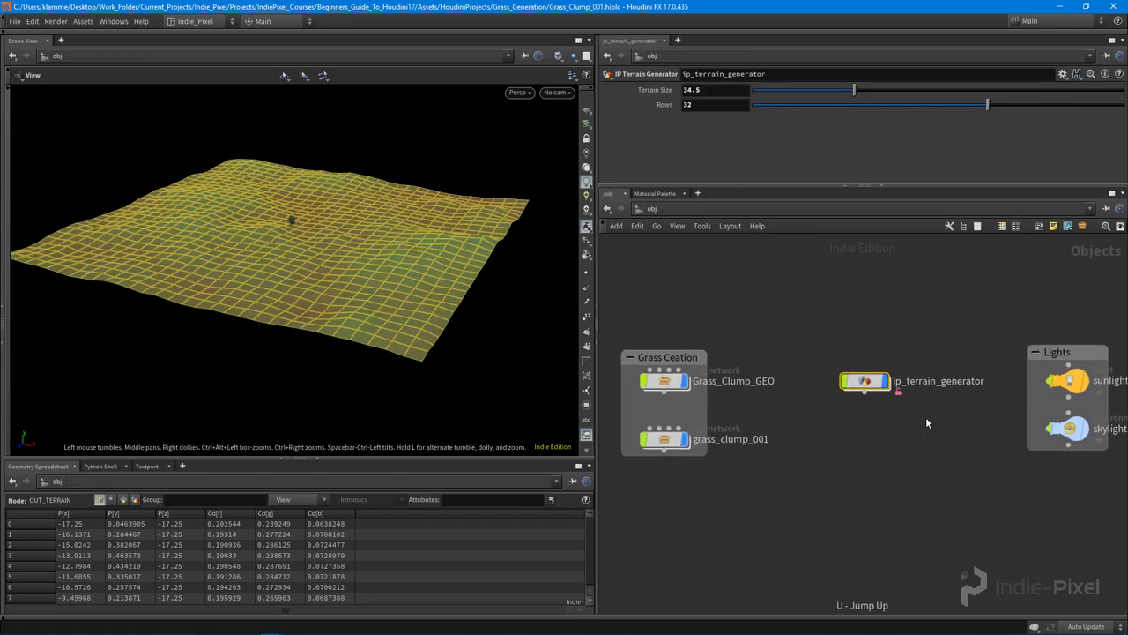
{"action": "scroll", "coordinate": [861, 379], "scroll_direction": "up", "scroll_amount": 3}
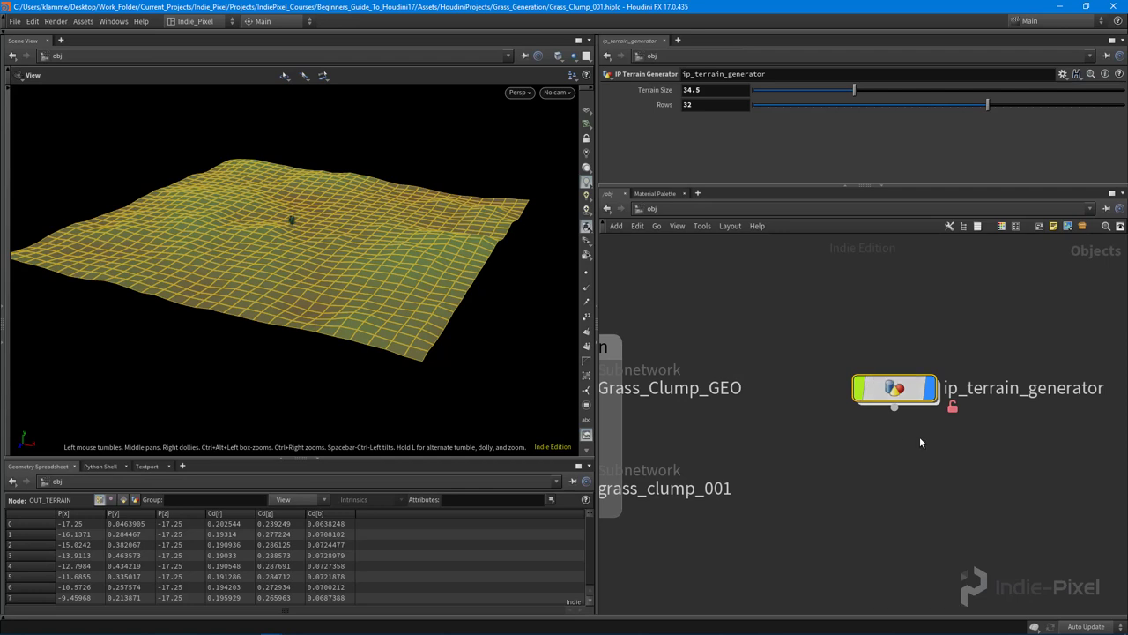
{"action": "right_click", "coordinate": [882, 397]}
{"action": "left_click", "coordinate": [913, 606]}
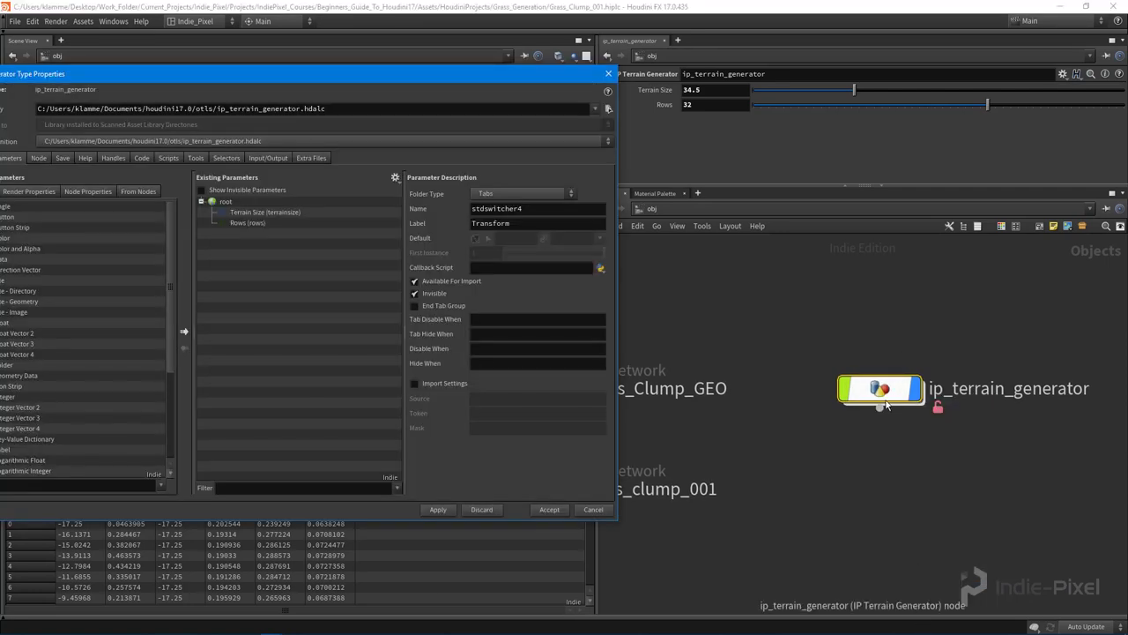
{"action": "double_click", "coordinate": [881, 392]}
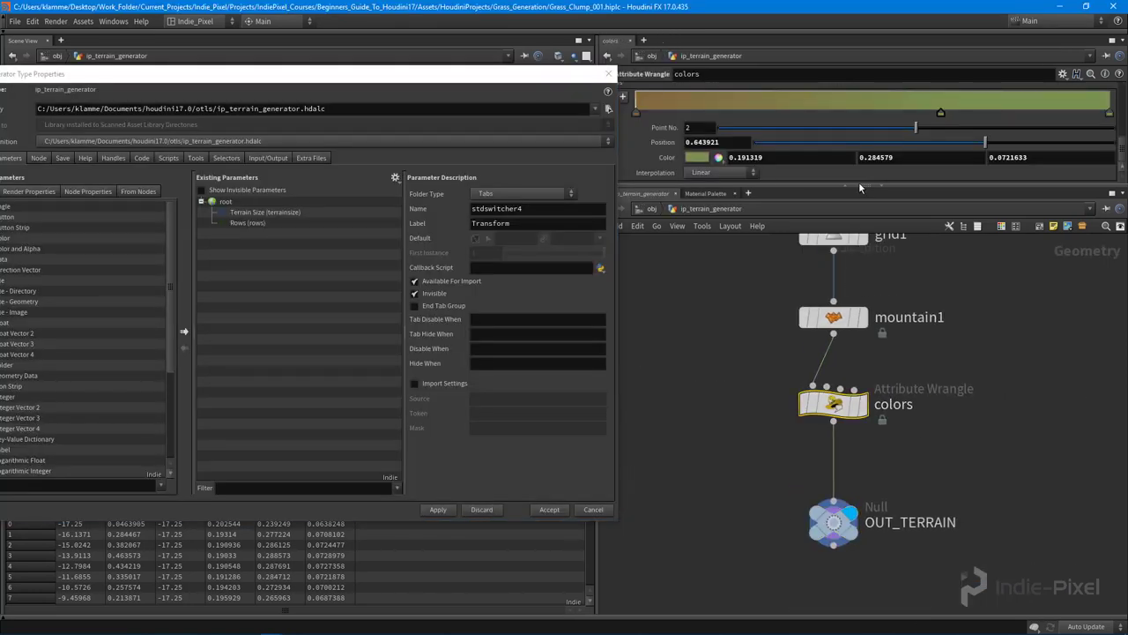
Add the colors wrangle's Colors ramp to the asset's parameters, apply and accept the type properties, and return to the object level
{"action": "left_click", "coordinate": [833, 403]}
{"action": "left_click_drag", "start_coordinate": [896, 185], "coordinate": [882, 256]}
{"action": "left_click_drag", "start_coordinate": [538, 74], "coordinate": [458, 85]}
{"action": "middle_click_drag", "start_coordinate": [768, 342], "coordinate": [768, 352]}
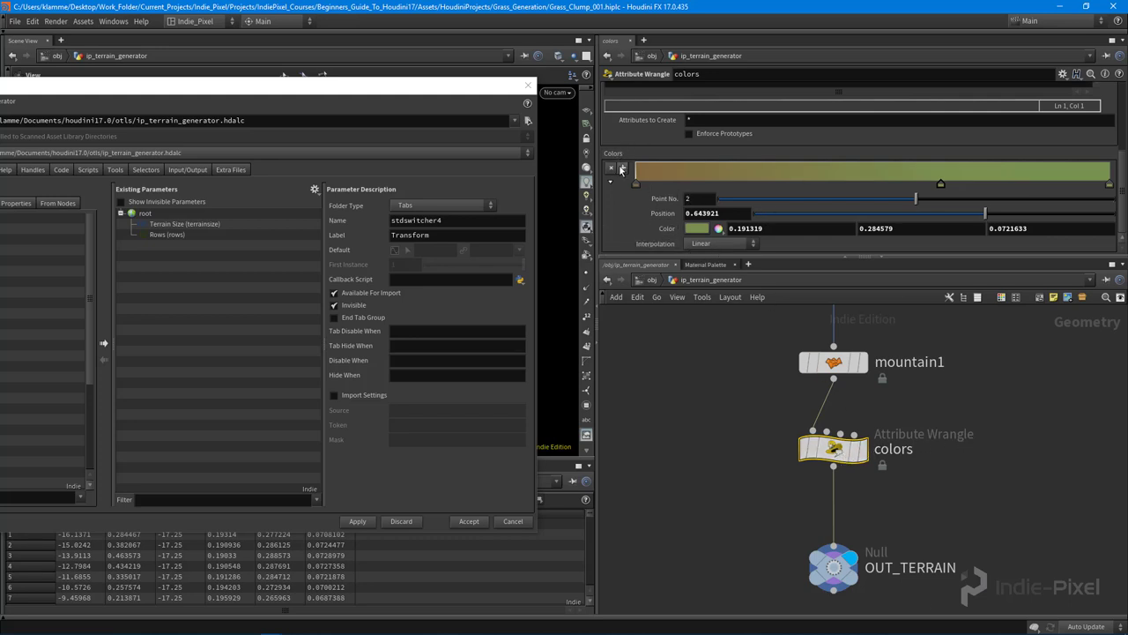
{"action": "left_click_drag", "start_coordinate": [618, 160], "coordinate": [209, 275]}
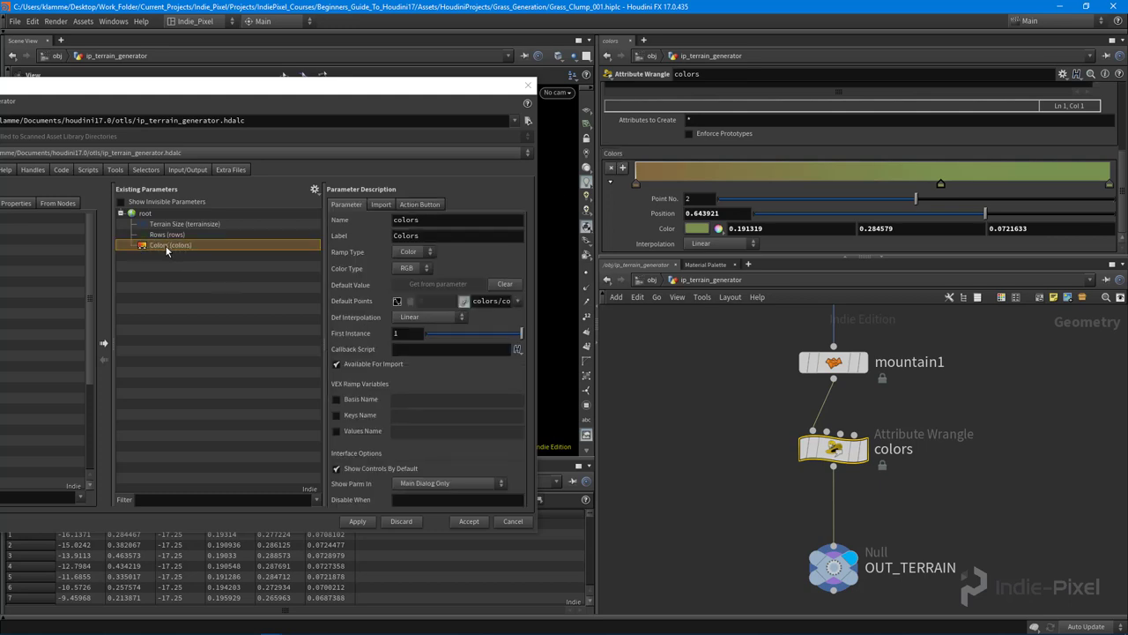
{"action": "left_click", "coordinate": [357, 521]}
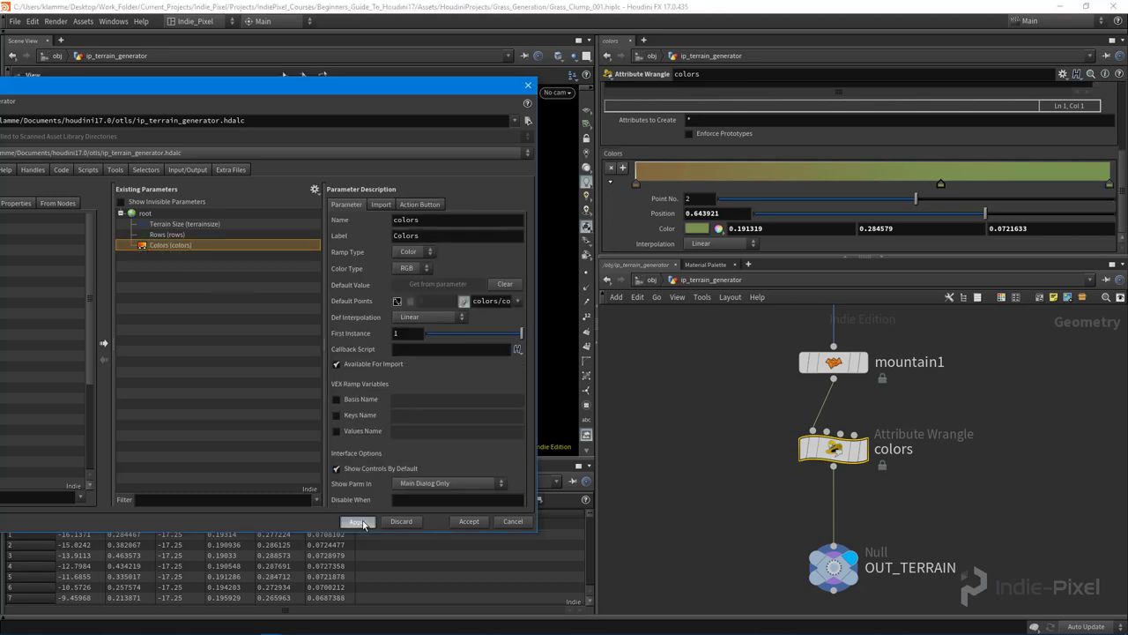
{"action": "left_click", "coordinate": [468, 521]}
{"action": "key", "text": "u"}
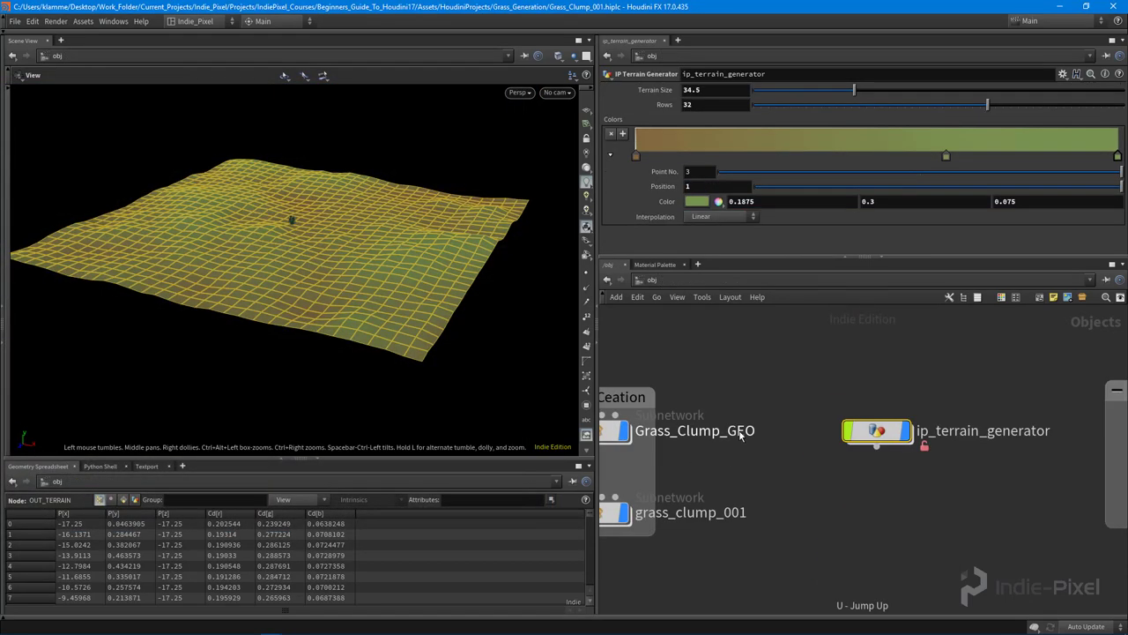
Set the terrain generator's Rows to 39 and move the middle color ramp point to a position of about 0.585
{"action": "left_click_drag", "start_coordinate": [950, 261], "coordinate": [950, 277]}
{"action": "left_click_drag", "start_coordinate": [853, 90], "coordinate": [844, 99]}
{"action": "key", "text": "ctrl+z"}
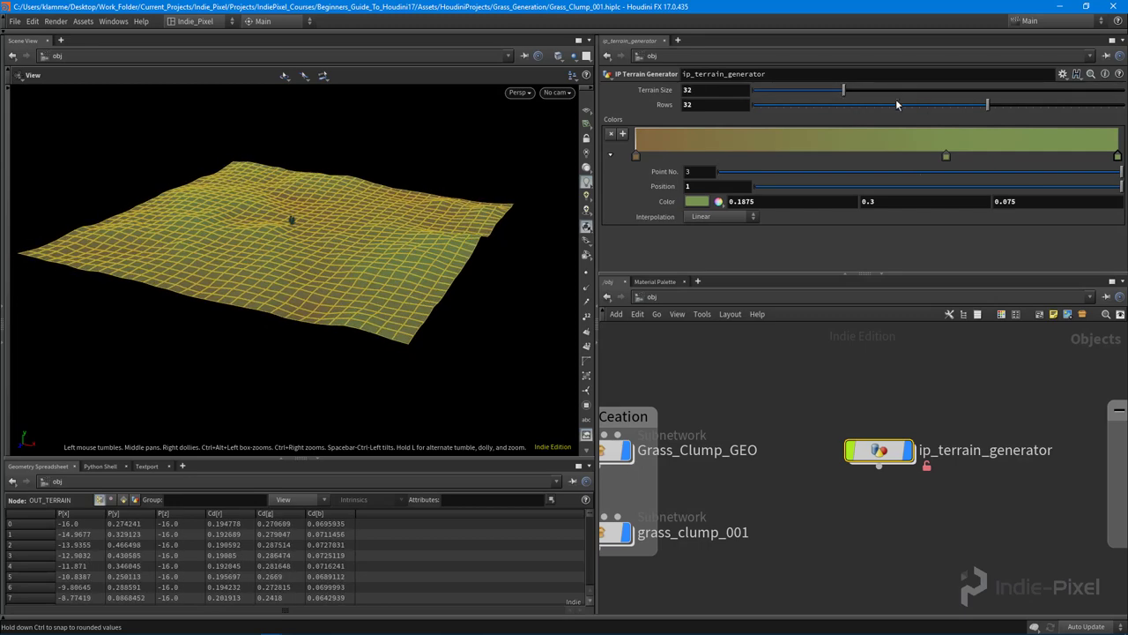
{"action": "left_click_drag", "start_coordinate": [989, 105], "coordinate": [1041, 120]}
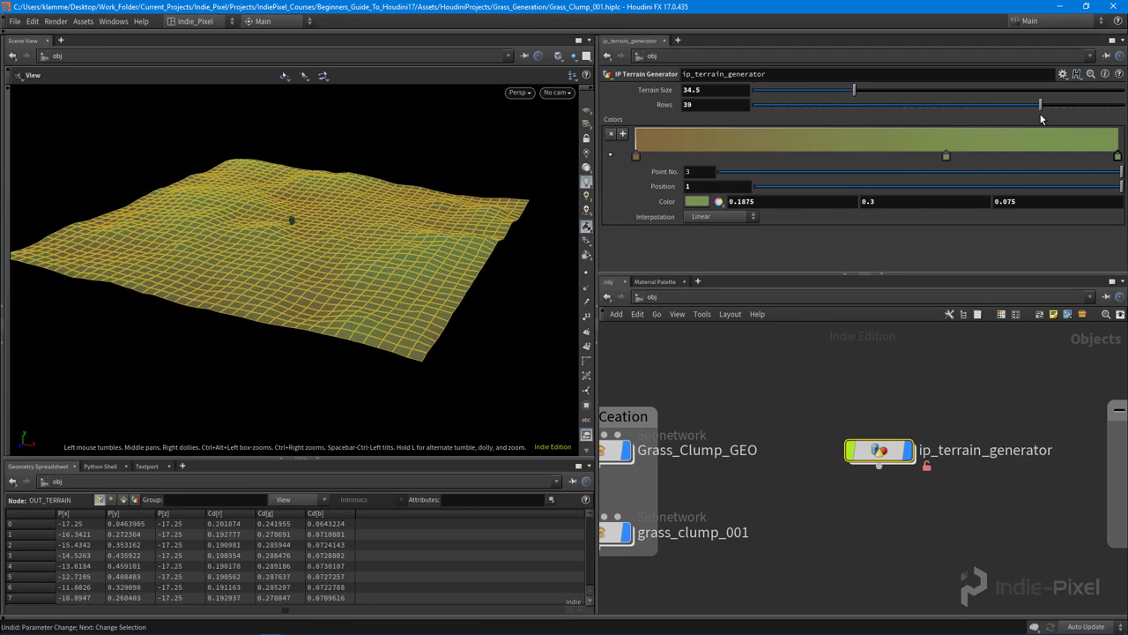
{"action": "left_click_drag", "start_coordinate": [945, 156], "coordinate": [917, 160]}
{"action": "middle_click_drag", "start_coordinate": [925, 425], "coordinate": [918, 413]}
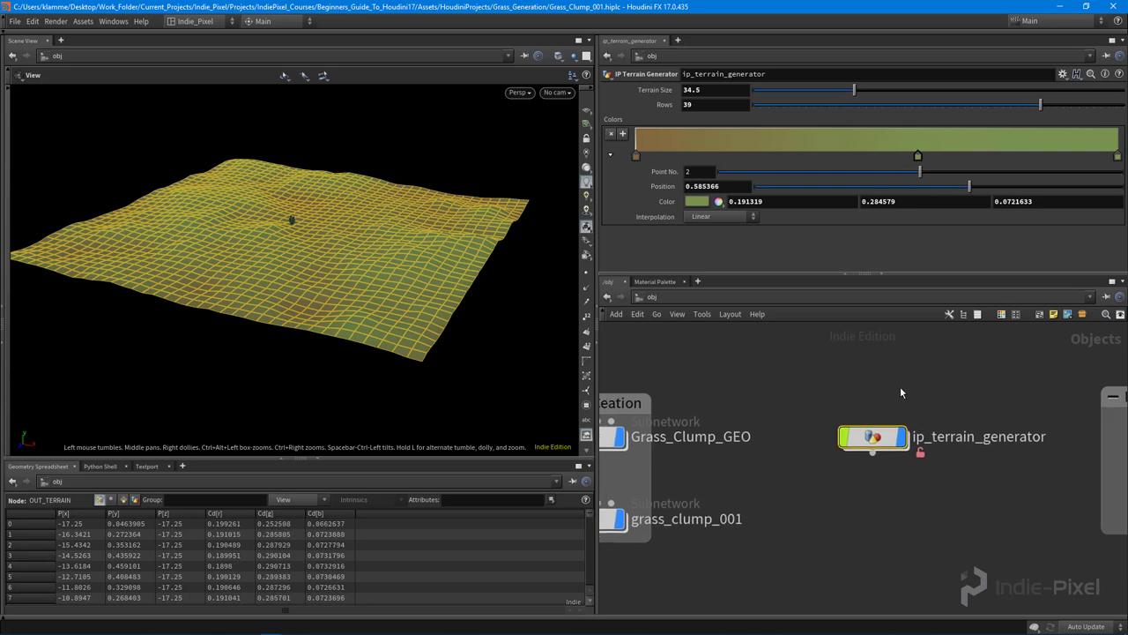
{"action": "left_click", "coordinate": [900, 387]}
{"action": "left_click_drag", "start_coordinate": [401, 261], "coordinate": [373, 280]}
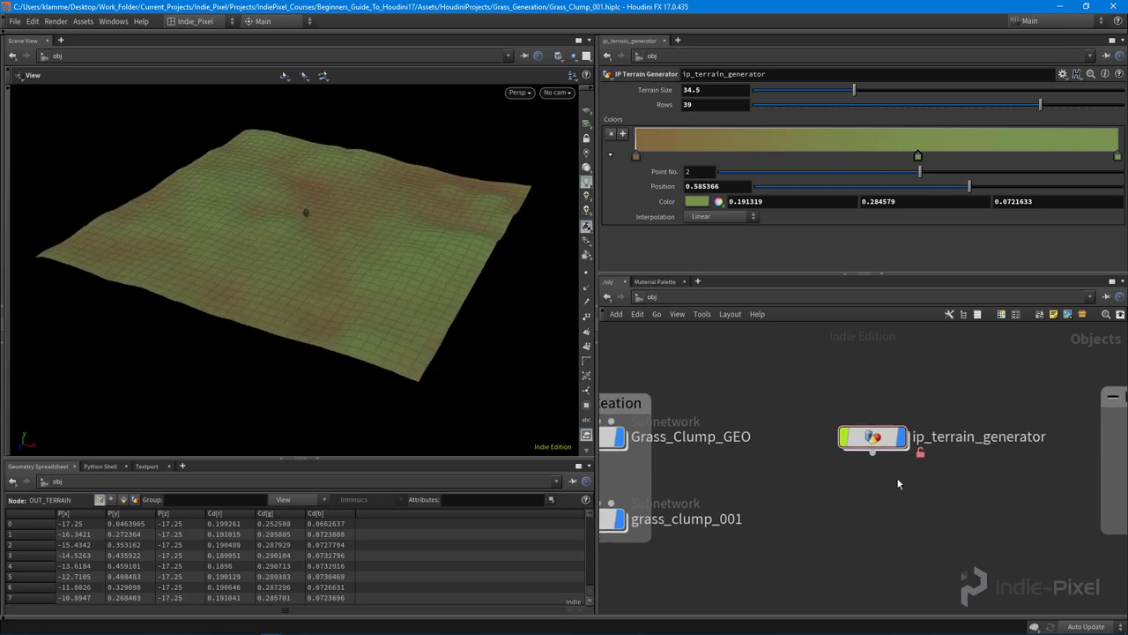
Save the ip_terrain_generator node type, then switch to Unity and look at the scene from a closer, higher angle
{"action": "right_click", "coordinate": [871, 437]}
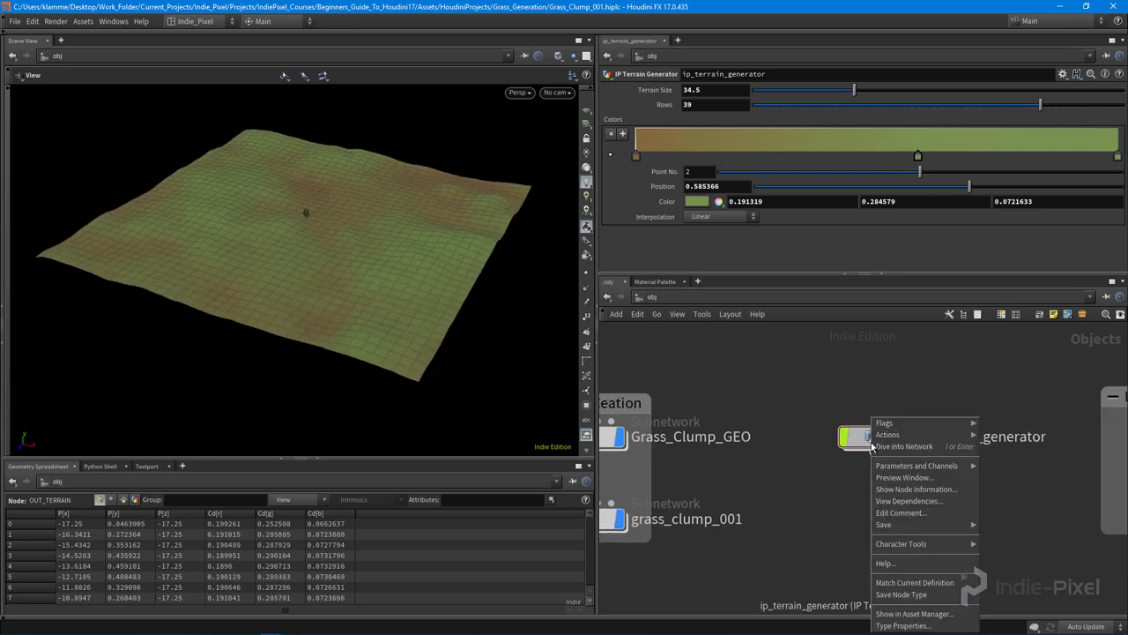
{"action": "left_click", "coordinate": [899, 595]}
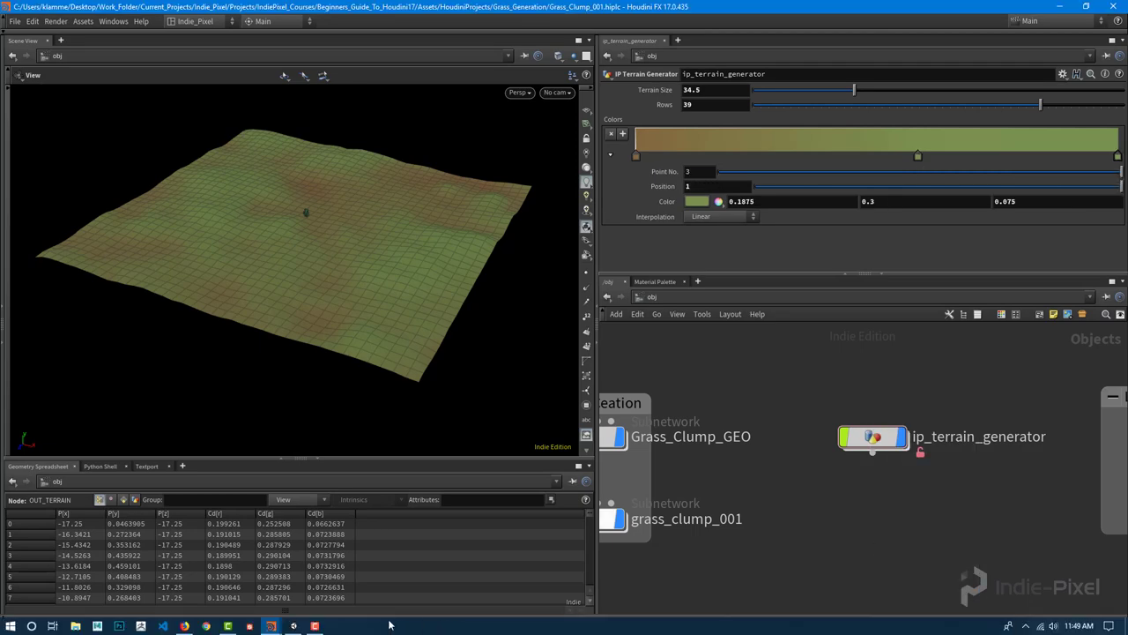
{"action": "left_click", "coordinate": [294, 626]}
{"action": "right_click_drag", "start_coordinate": [749, 252], "coordinate": [534, 252], "text": "alt"}
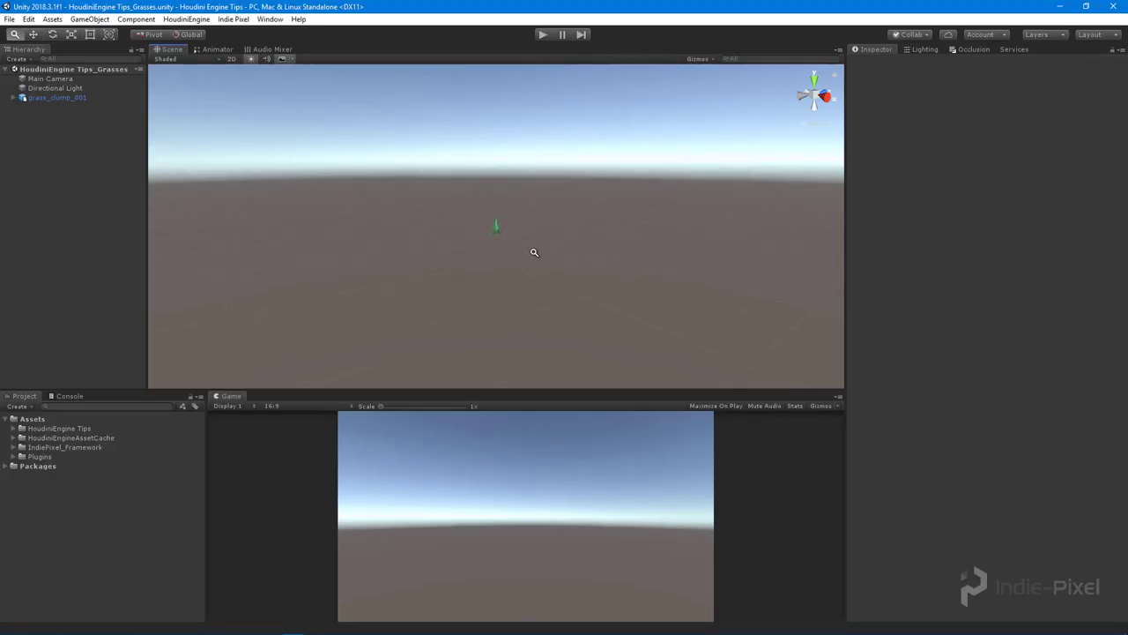
{"action": "left_click_drag", "start_coordinate": [534, 253], "coordinate": [553, 322], "text": "alt"}
{"action": "right_click_drag", "start_coordinate": [485, 250], "coordinate": [857, 241], "text": "alt"}
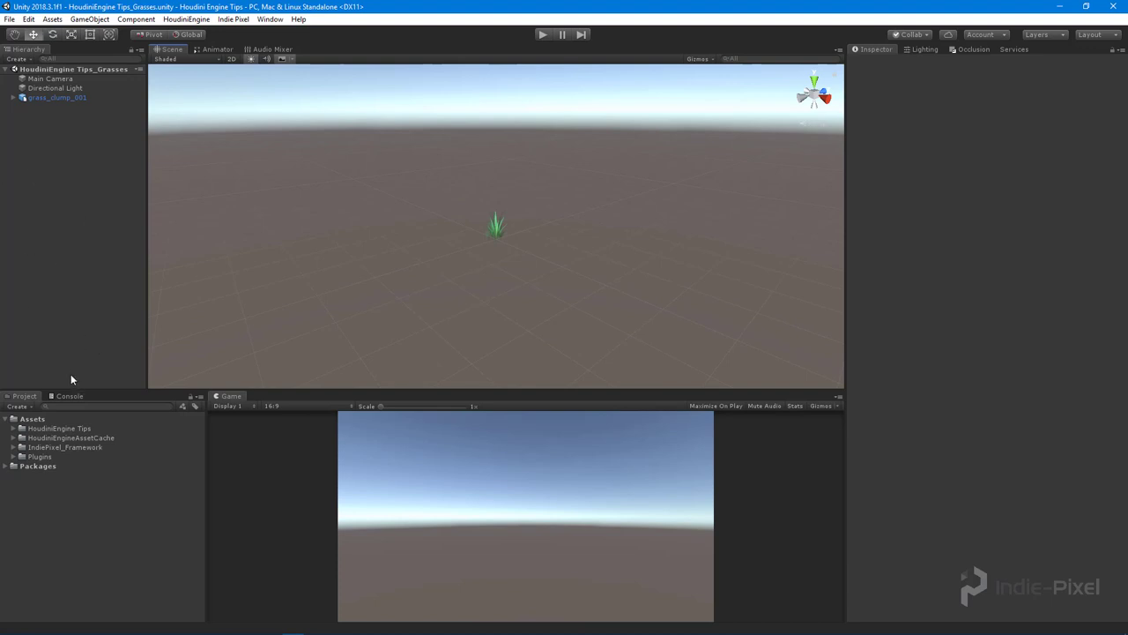
Expand the Plugins folder and check the Houdini Engine installation info, then close it
{"action": "left_click", "coordinate": [12, 457]}
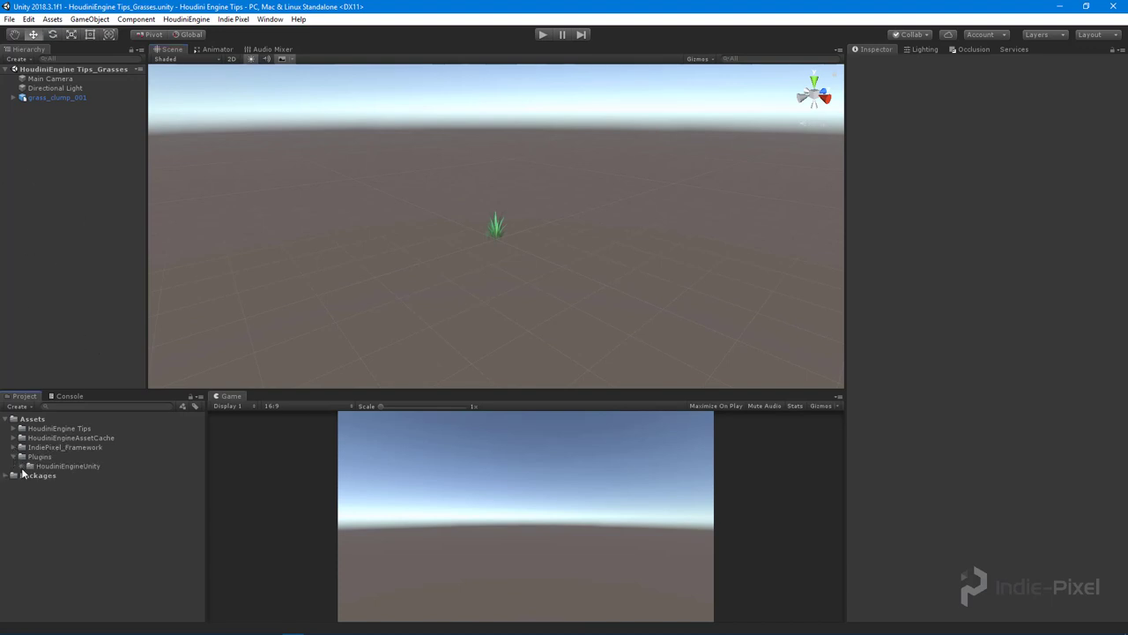
{"action": "left_click", "coordinate": [186, 18]}
{"action": "left_click", "coordinate": [201, 45]}
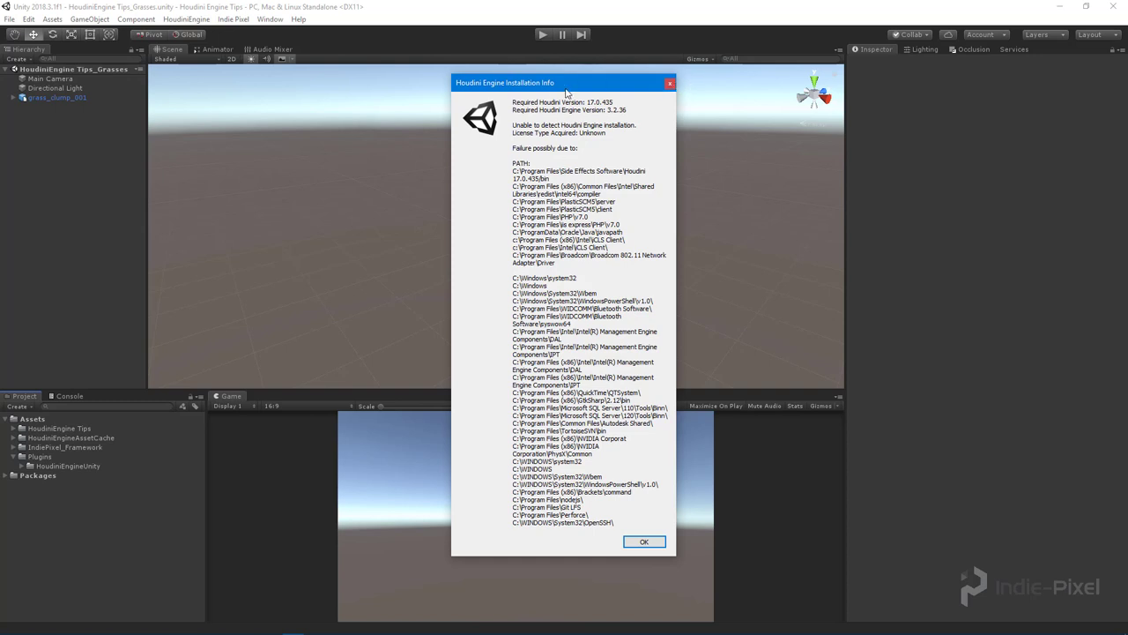
{"action": "left_click_drag", "start_coordinate": [567, 92], "coordinate": [511, 107]}
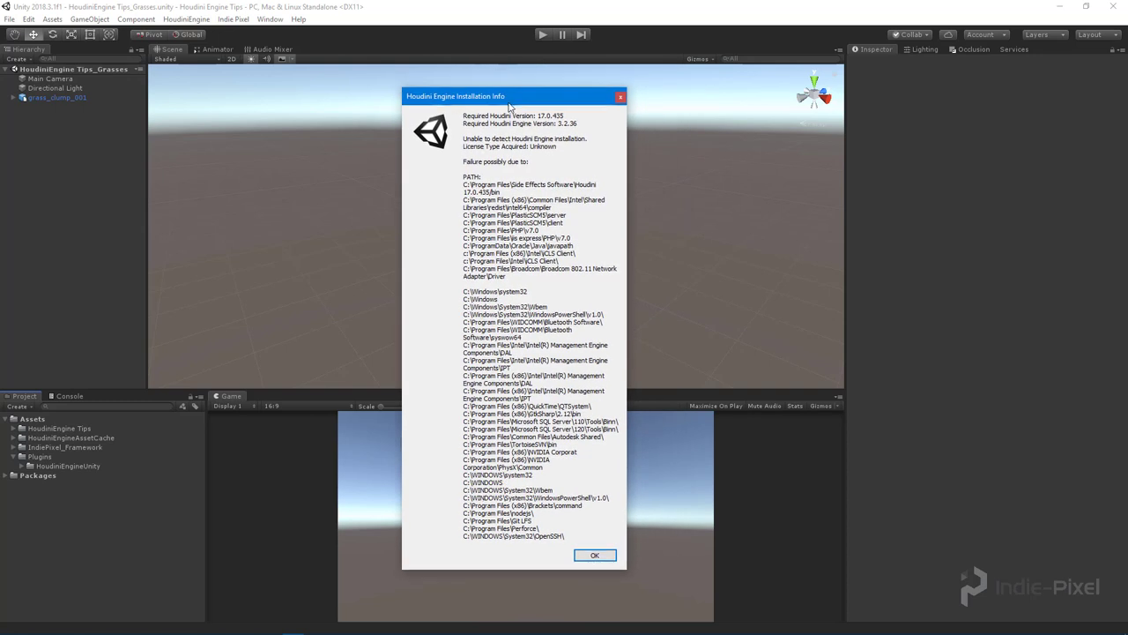
{"action": "left_click", "coordinate": [621, 97]}
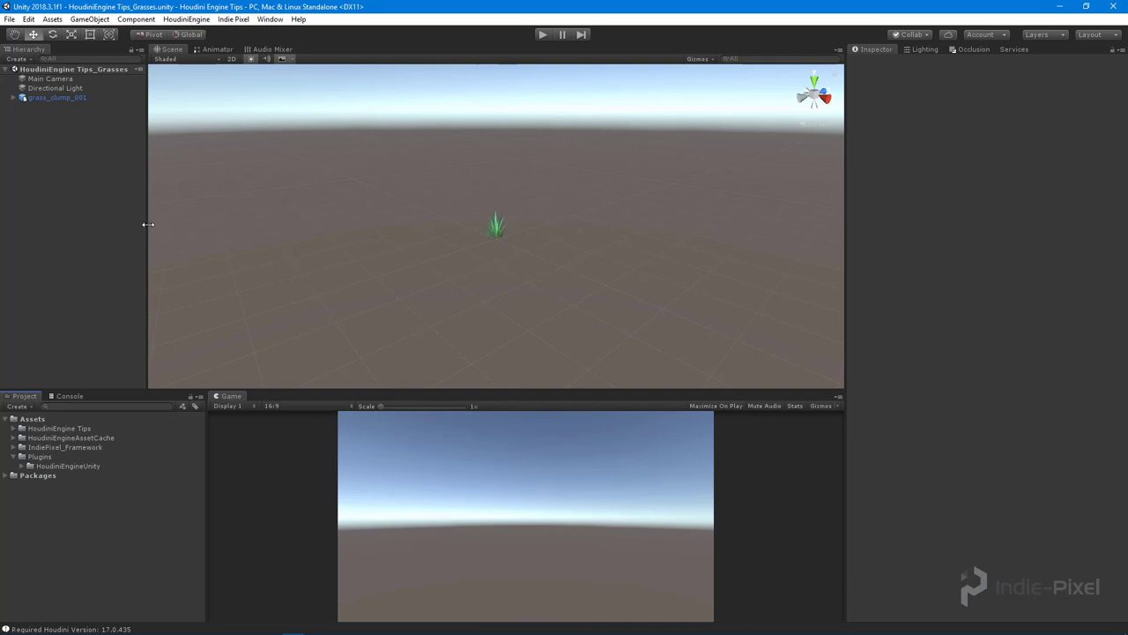
{"action": "left_click_drag", "start_coordinate": [148, 225], "coordinate": [150, 223]}
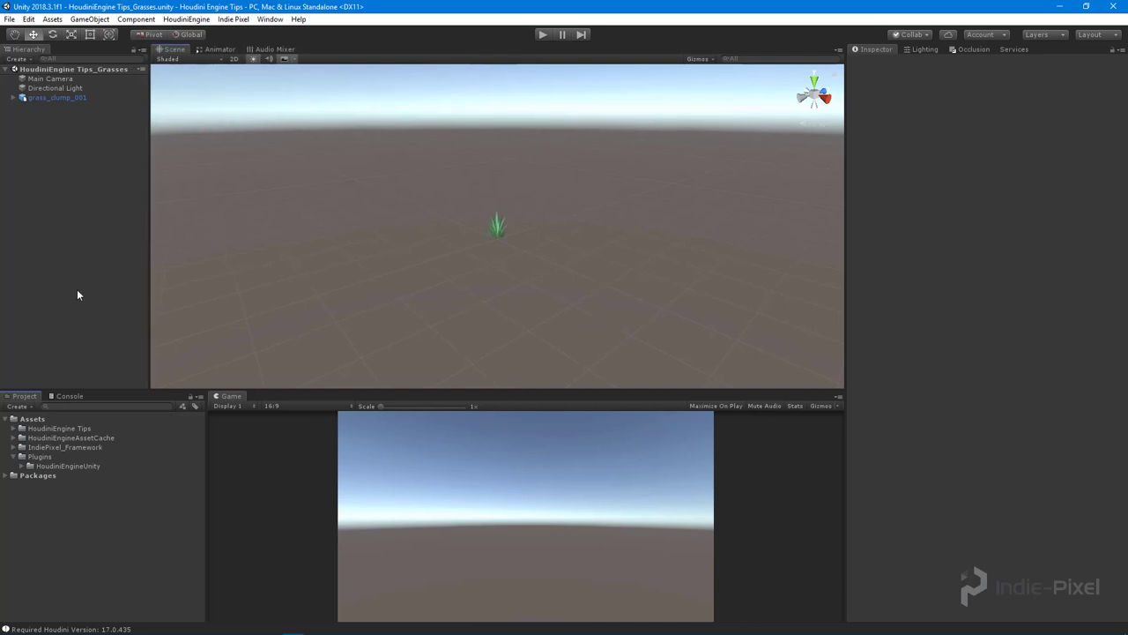
Collapse the Plugins folder, expand HoudiniEngine Tips and its HDA subfolder in the project, and select the HDA folder
{"action": "left_click", "coordinate": [15, 457]}
{"action": "left_click", "coordinate": [13, 428]}
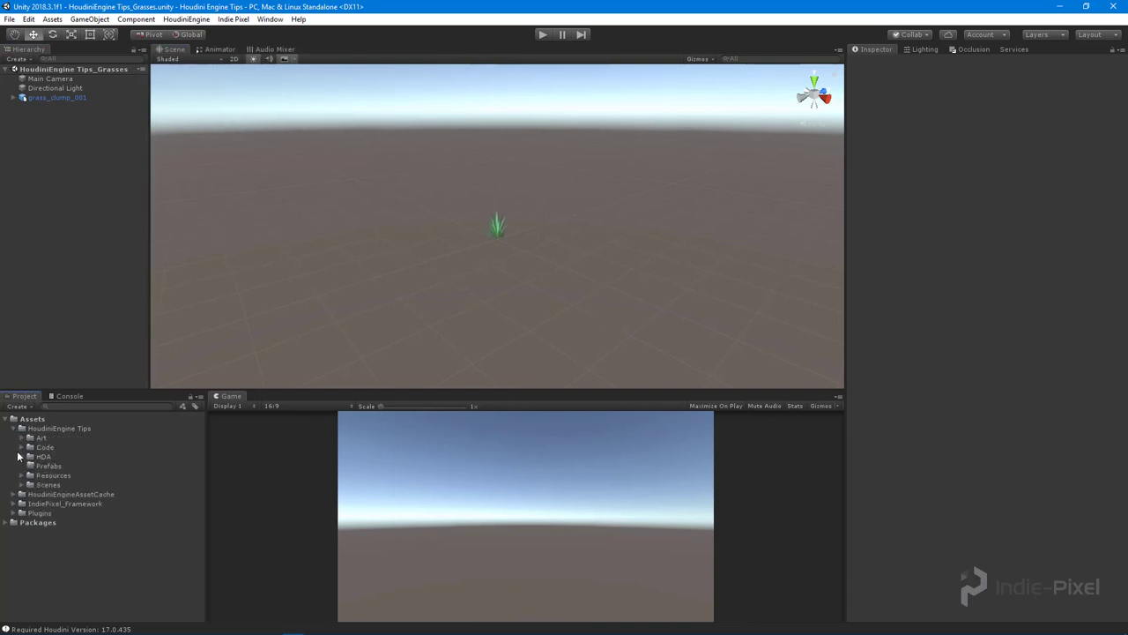
{"action": "left_click", "coordinate": [21, 457]}
{"action": "left_click", "coordinate": [47, 456]}
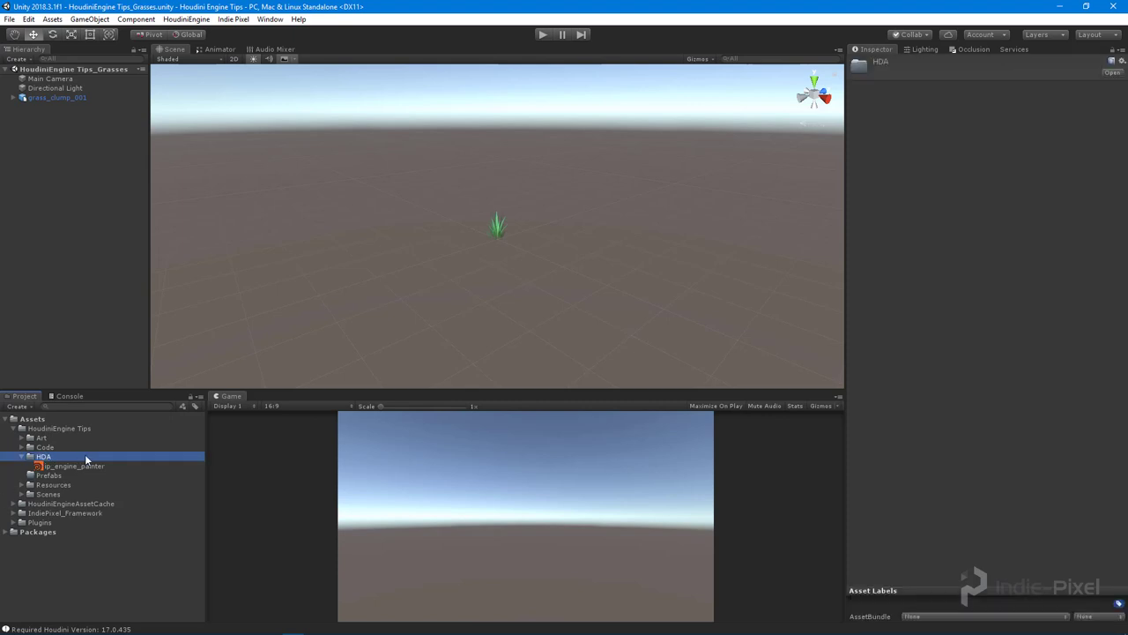
Open a File Explorer window and a second one showing the location of the project's HDA folder
{"action": "mouse_move", "coordinate": [162, 631]}
{"action": "left_click", "coordinate": [75, 625]}
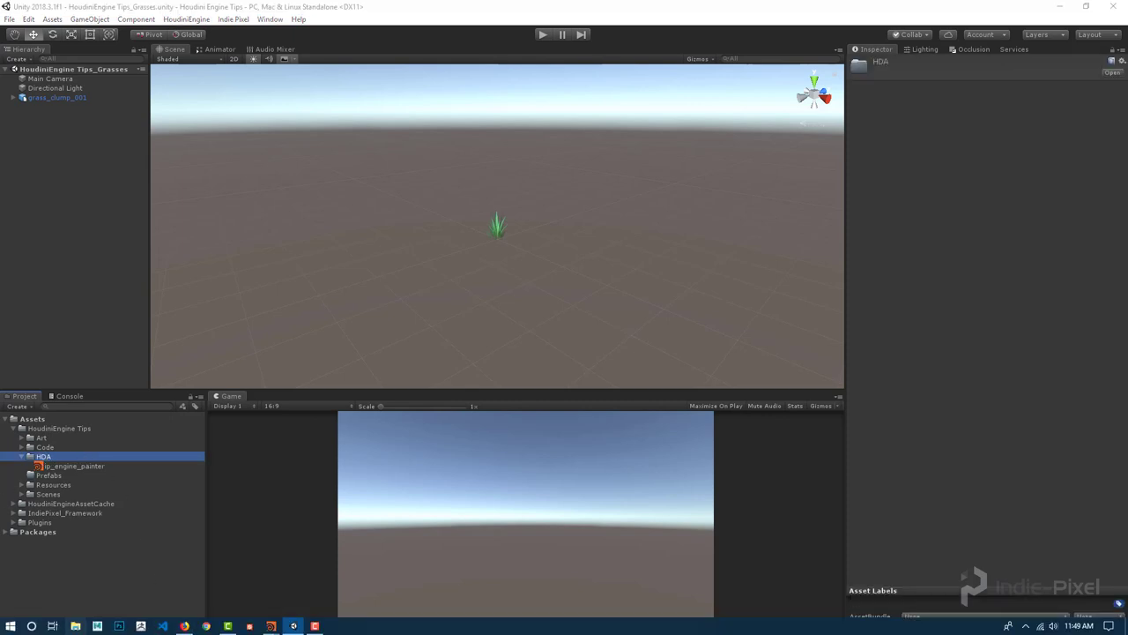
{"action": "left_click", "coordinate": [75, 626]}
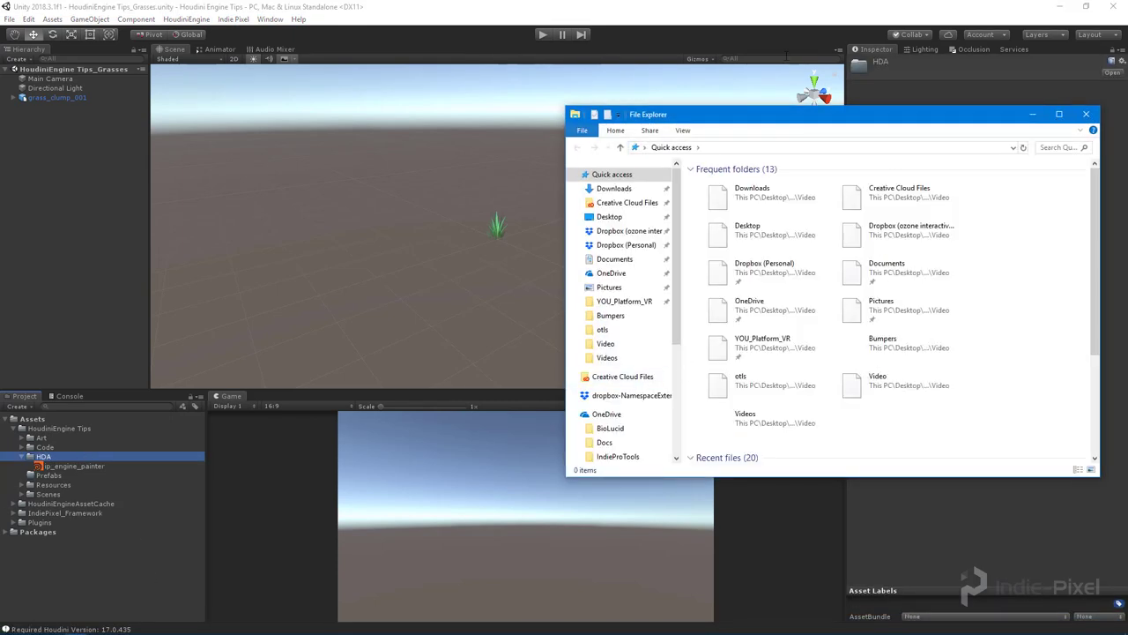
{"action": "left_click_drag", "start_coordinate": [781, 116], "coordinate": [687, 125]}
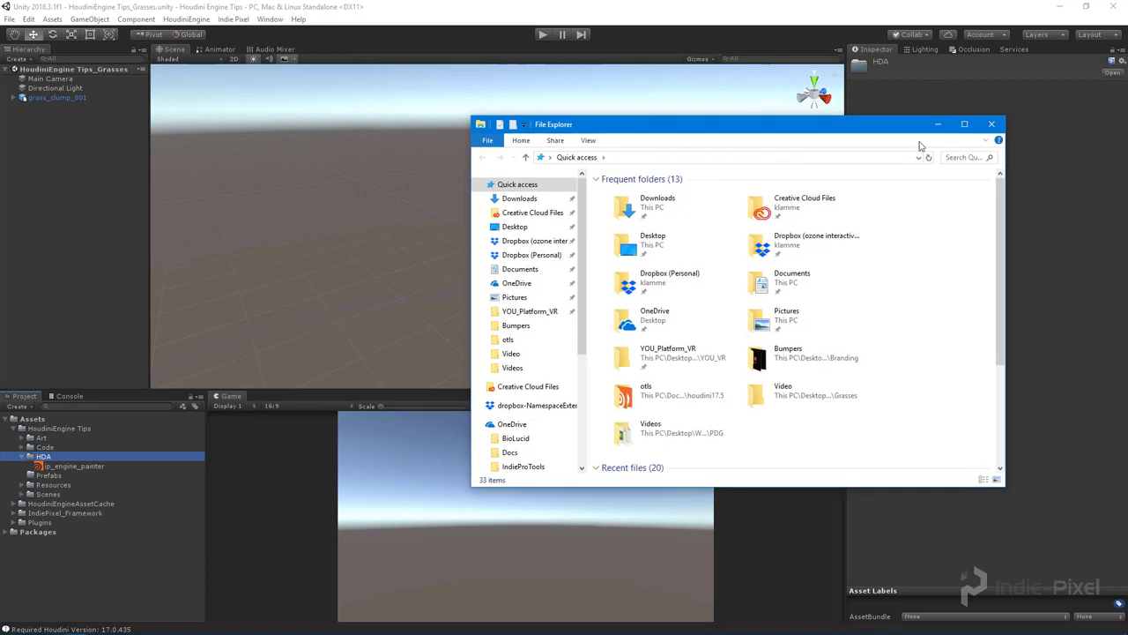
{"action": "right_click", "coordinate": [44, 458]}
{"action": "left_click", "coordinate": [124, 198]}
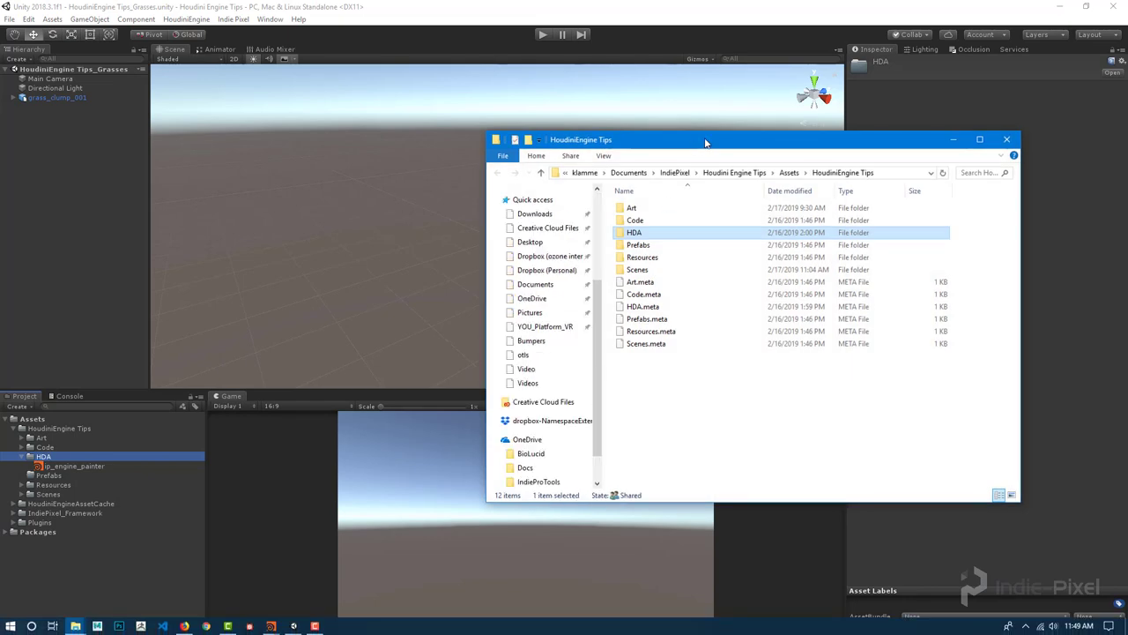
{"action": "left_click_drag", "start_coordinate": [580, 140], "coordinate": [146, 130]}
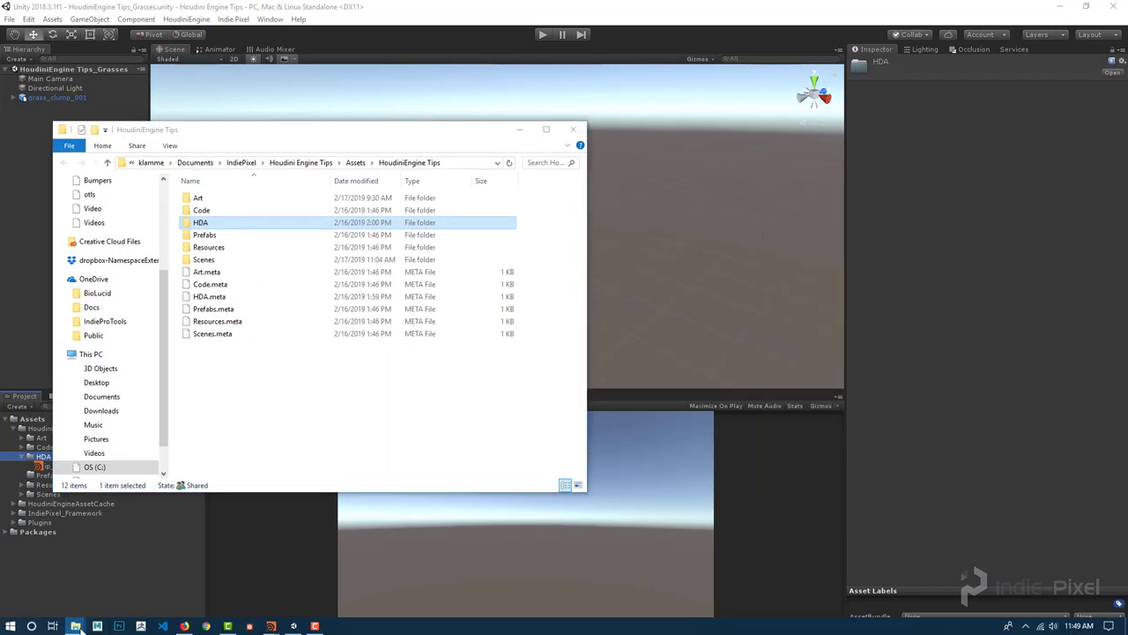
Open the Documents > houdini17.0 > otls folder in the other File Explorer window, placed beside the project folder window
{"action": "mouse_move", "coordinate": [75, 631]}
{"action": "left_click", "coordinate": [50, 573]}
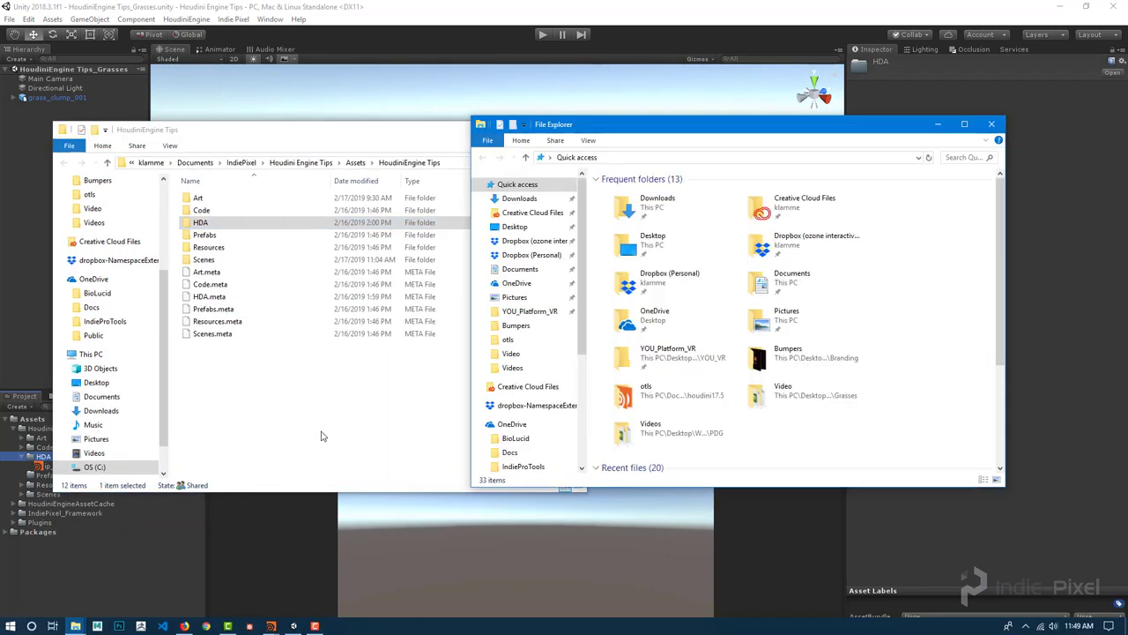
{"action": "left_click", "coordinate": [522, 269]}
{"action": "scroll", "coordinate": [643, 282], "scroll_direction": "down", "scroll_amount": 7}
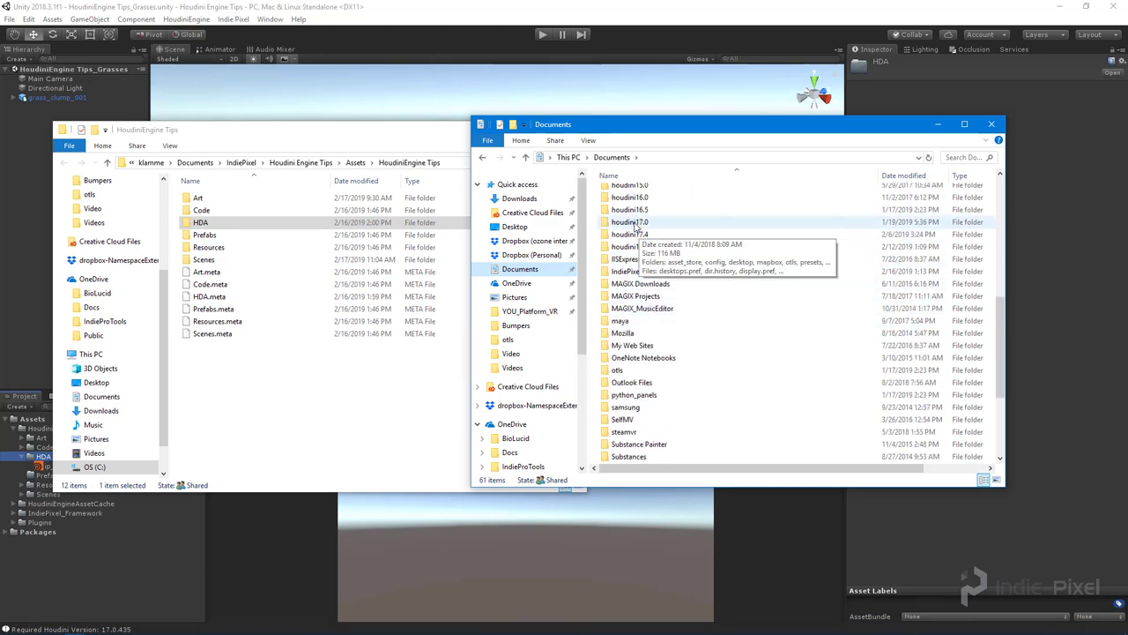
{"action": "double_click", "coordinate": [631, 222]}
{"action": "left_click_drag", "start_coordinate": [705, 125], "coordinate": [821, 125]}
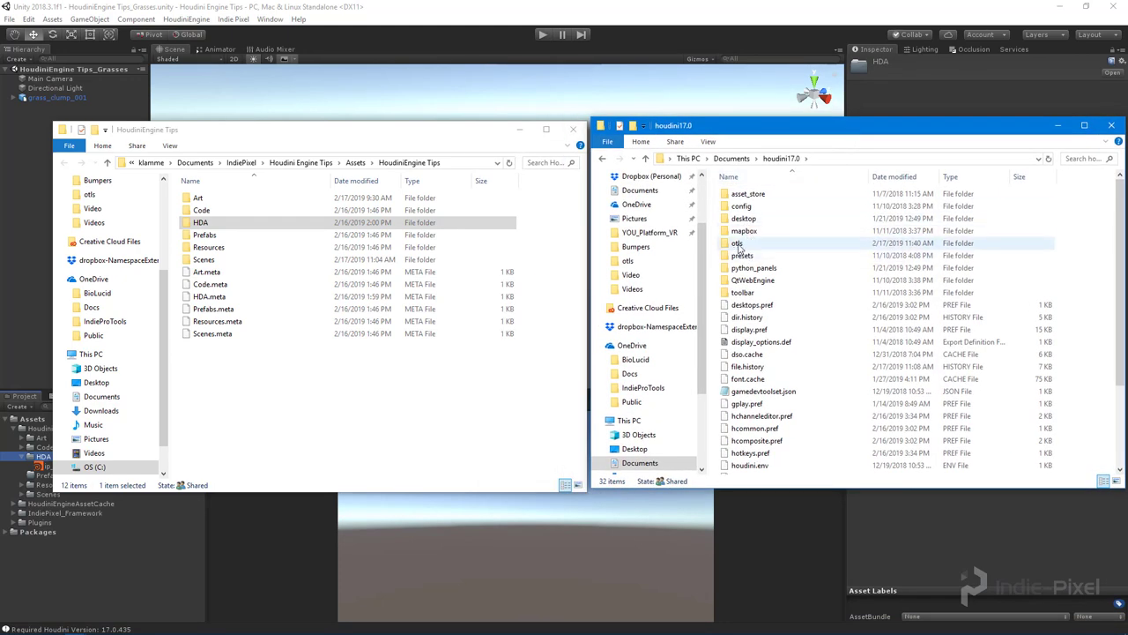
{"action": "double_click", "coordinate": [738, 245]}
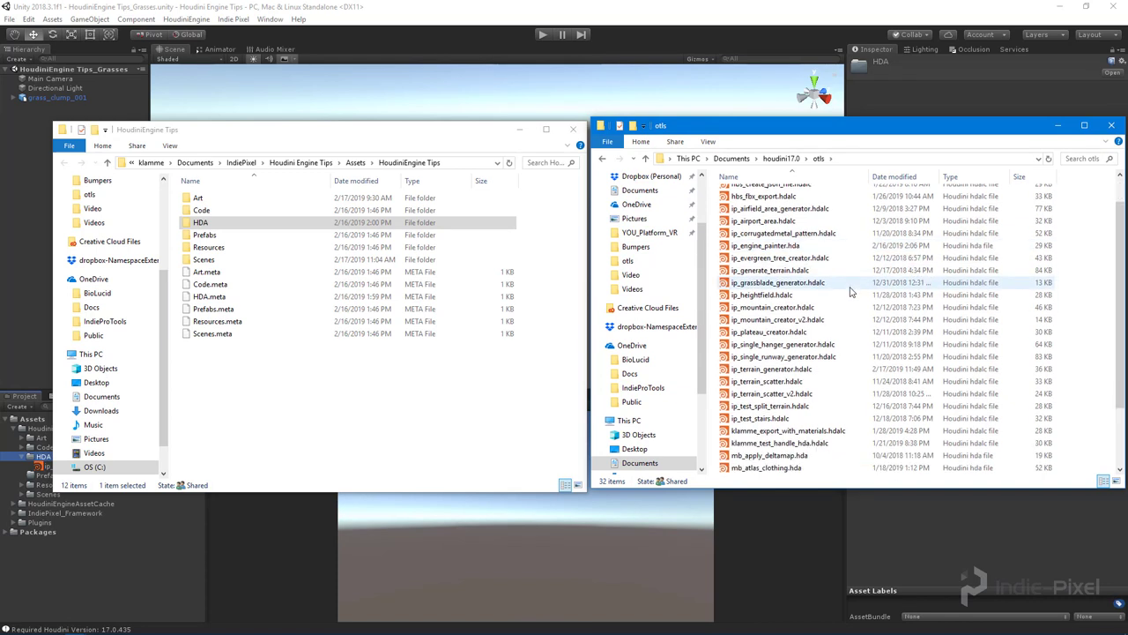
Copy ip_terrain_generator.hdalc from the otls folder into the project's HDA folder and return to Unity
{"action": "scroll", "coordinate": [833, 310], "scroll_direction": "down", "scroll_amount": 1}
{"action": "left_click", "coordinate": [773, 371]}
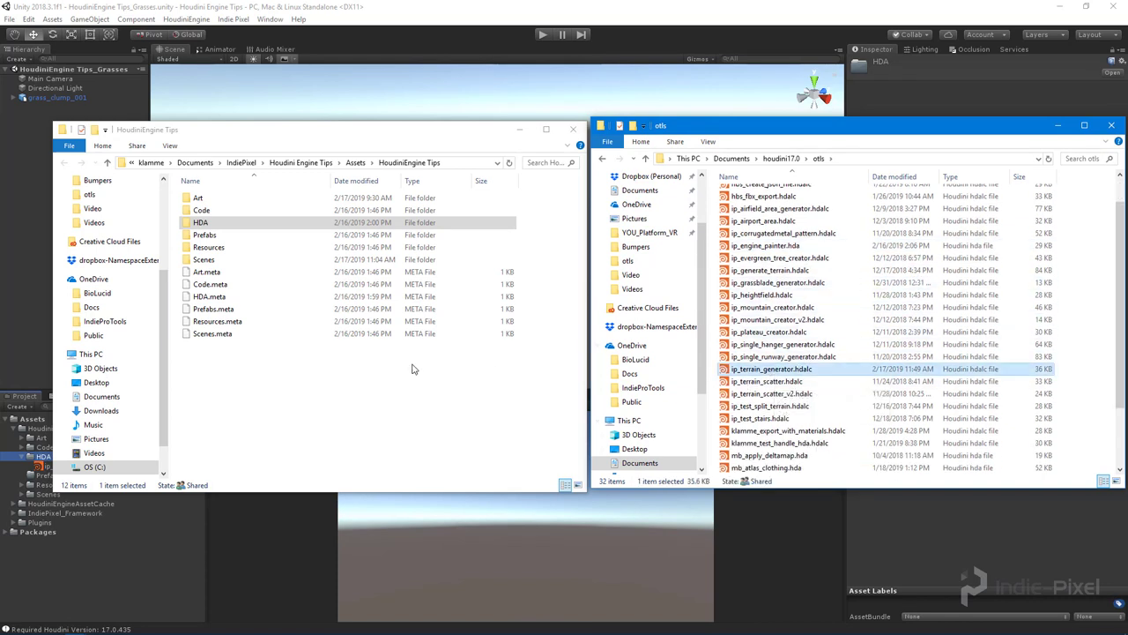
{"action": "double_click", "coordinate": [277, 223]}
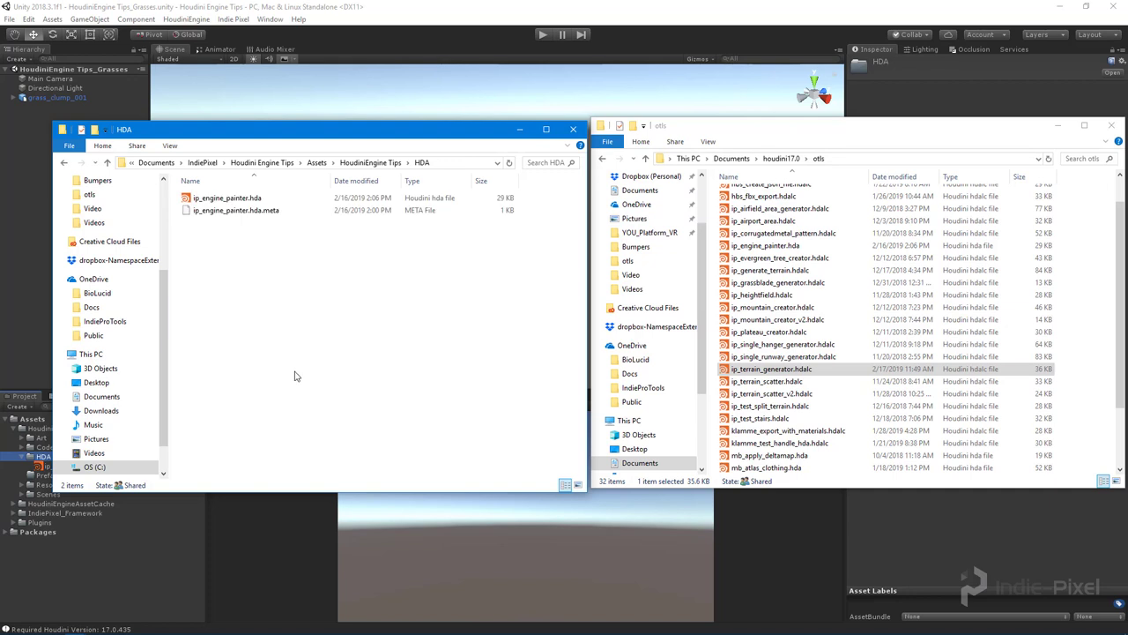
{"action": "key", "text": "ctrl+v"}
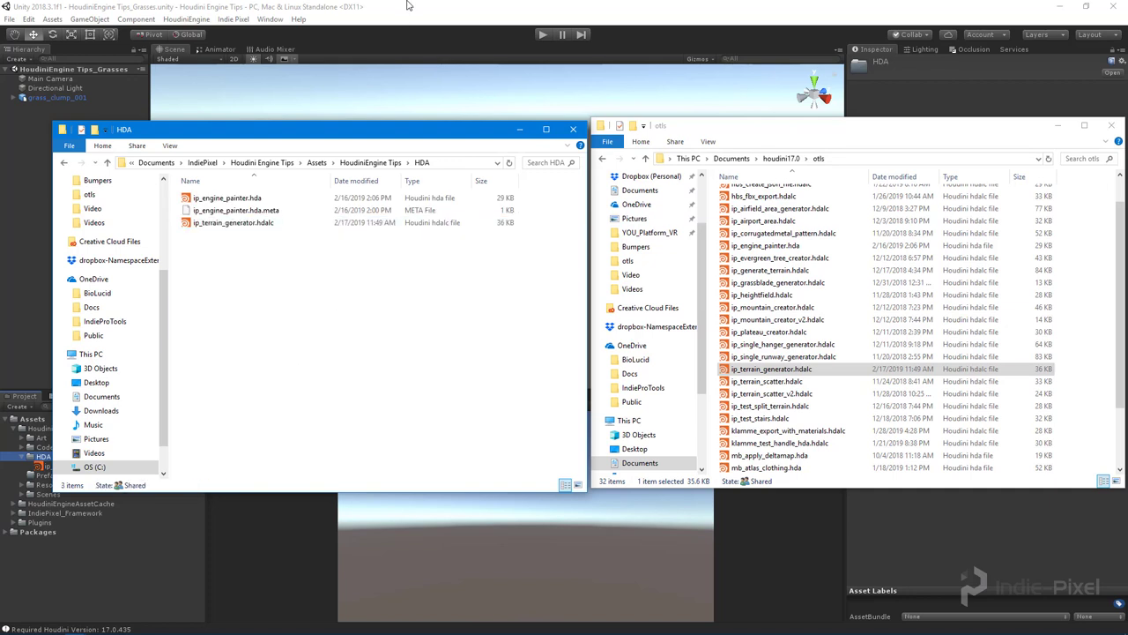
{"action": "left_click", "coordinate": [408, 5]}
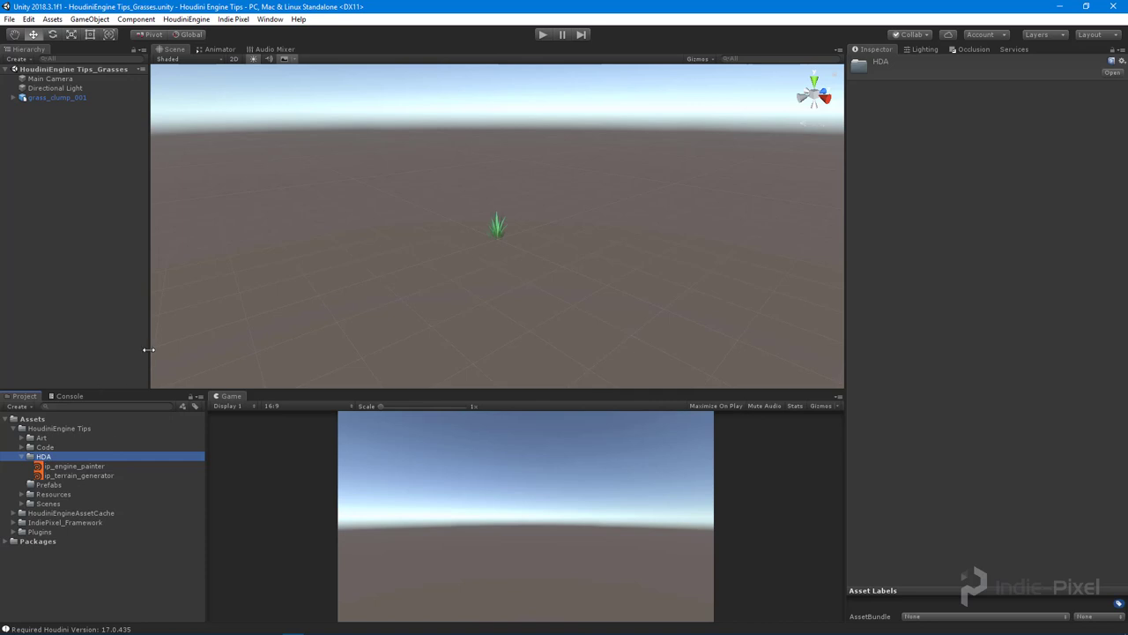
Add the ip_terrain_generator asset from the HDA folder to the scene and frame the terrain in the view
{"action": "left_click_drag", "start_coordinate": [105, 476], "coordinate": [79, 169]}
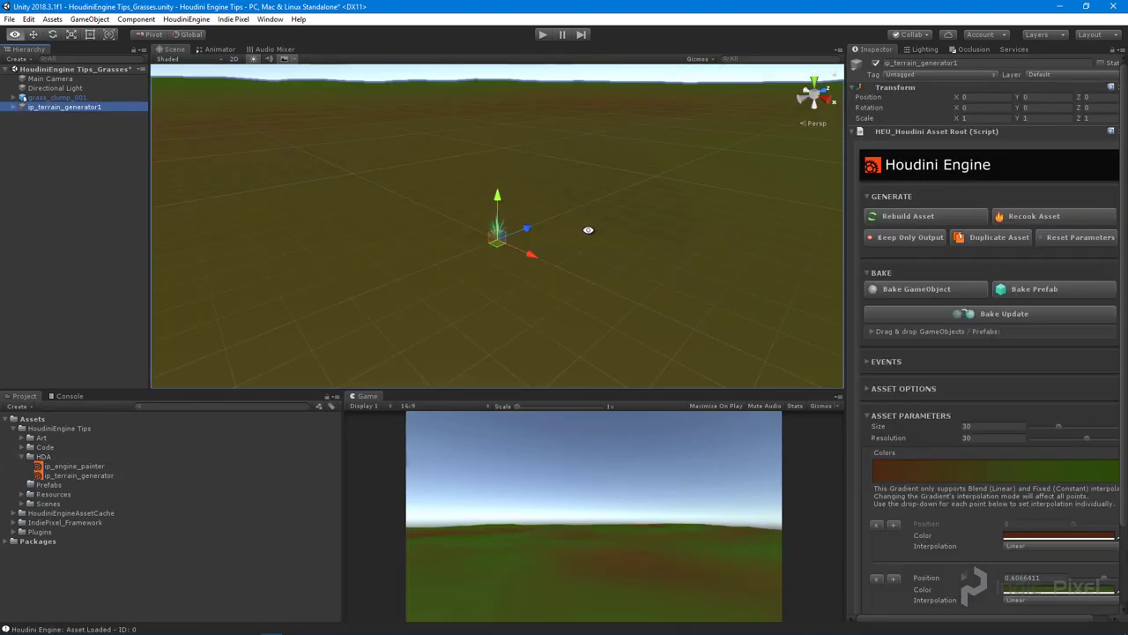
{"action": "key", "text": "f"}
{"action": "scroll", "coordinate": [590, 246], "scroll_direction": "up", "scroll_amount": 10}
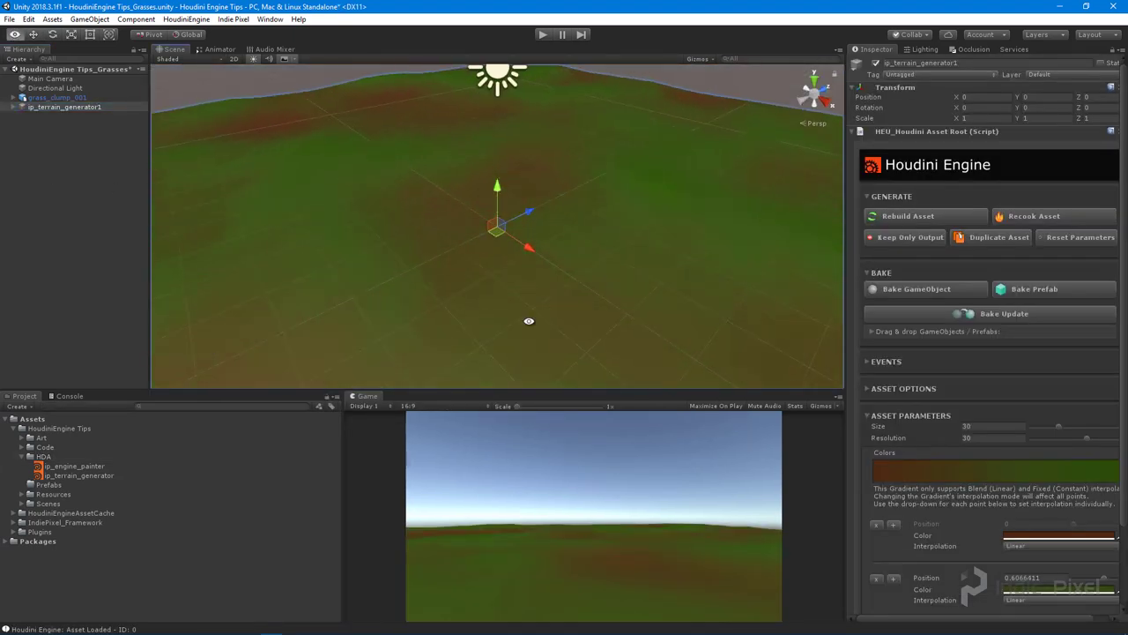
{"action": "scroll", "coordinate": [550, 244], "scroll_direction": "up", "scroll_amount": 6}
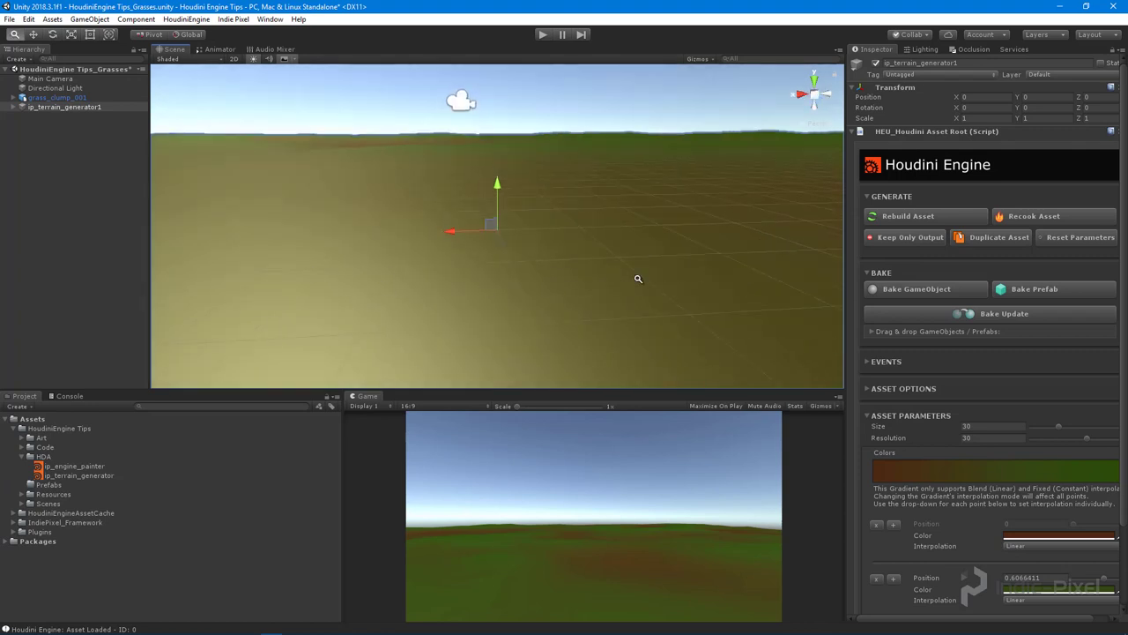
Select grass_clump_001 in the scene and check its size against the surrounding terrain
{"action": "right_click_drag", "start_coordinate": [522, 276], "coordinate": [648, 291], "text": "alt"}
{"action": "left_click_drag", "start_coordinate": [648, 290], "coordinate": [524, 268], "text": "alt"}
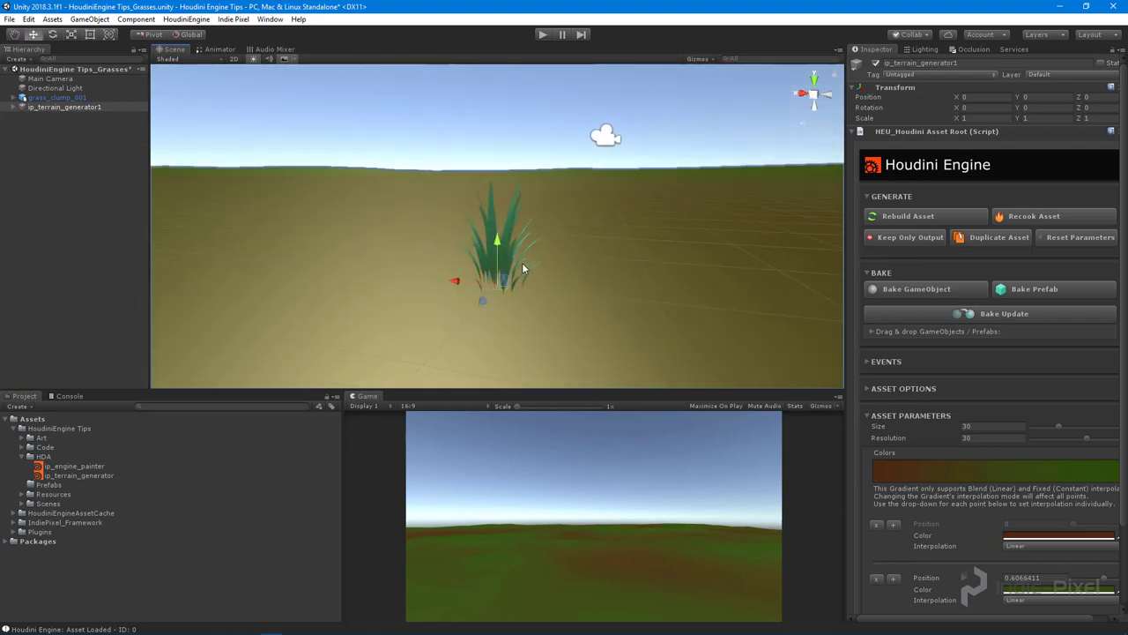
{"action": "left_click", "coordinate": [524, 268]}
{"action": "left_click", "coordinate": [44, 97]}
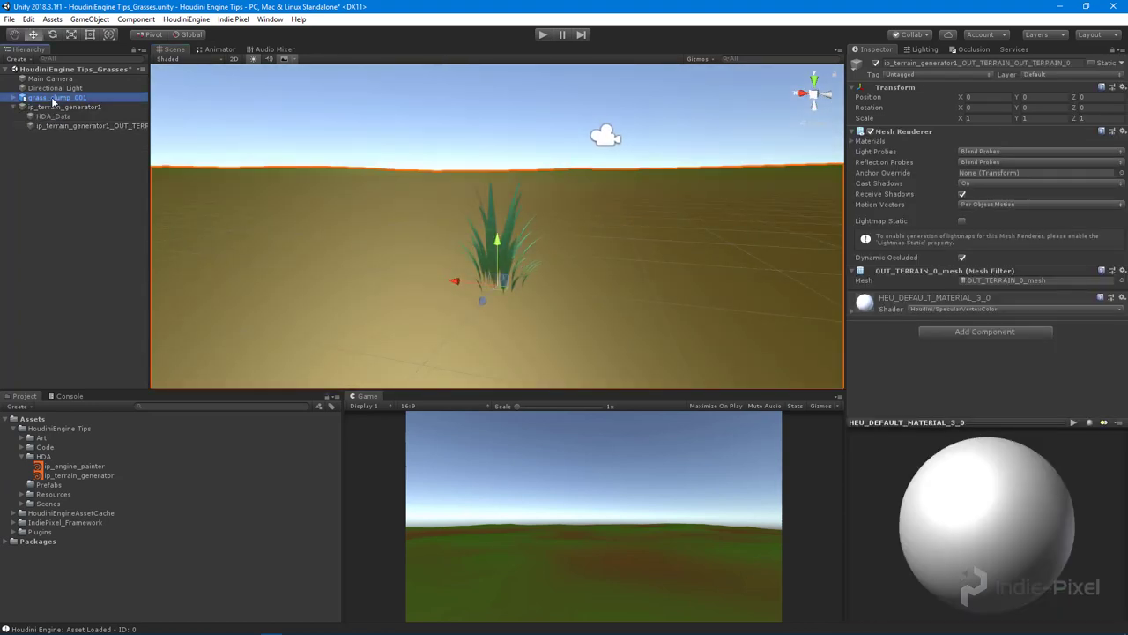
{"action": "scroll", "coordinate": [597, 255], "scroll_direction": "down", "scroll_amount": 3}
{"action": "left_click_drag", "start_coordinate": [596, 256], "coordinate": [304, 332], "text": "alt"}
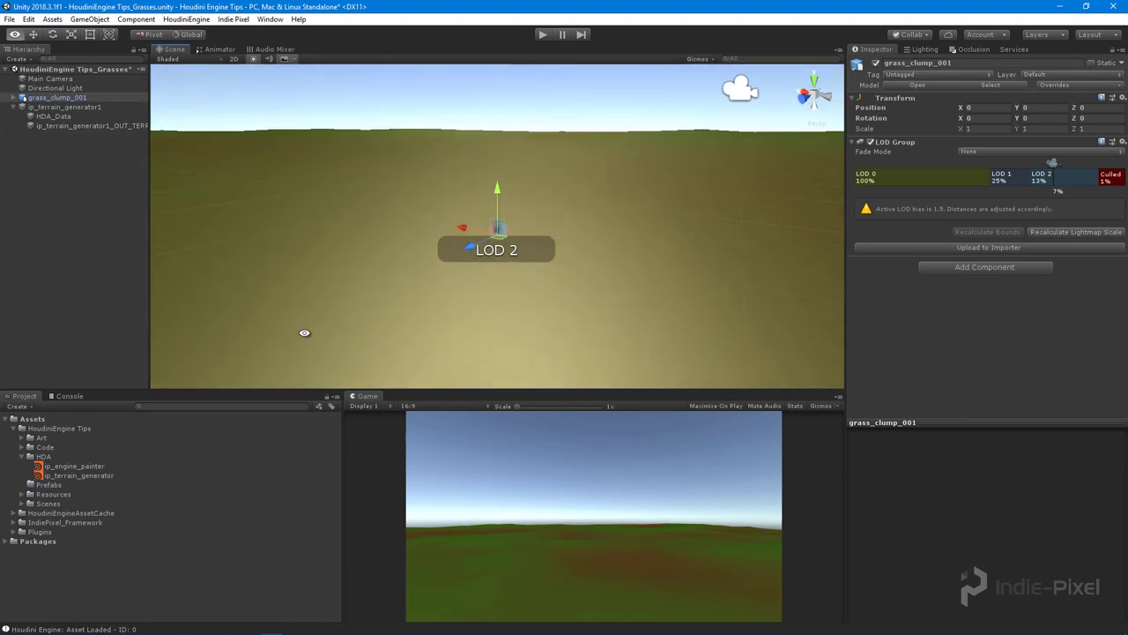
Set the import Scale Factor of the grass_clump_001 model in Art > Objects > Environment > Grasses to 100 and apply it
{"action": "left_click", "coordinate": [21, 456]}
{"action": "left_click", "coordinate": [21, 437]}
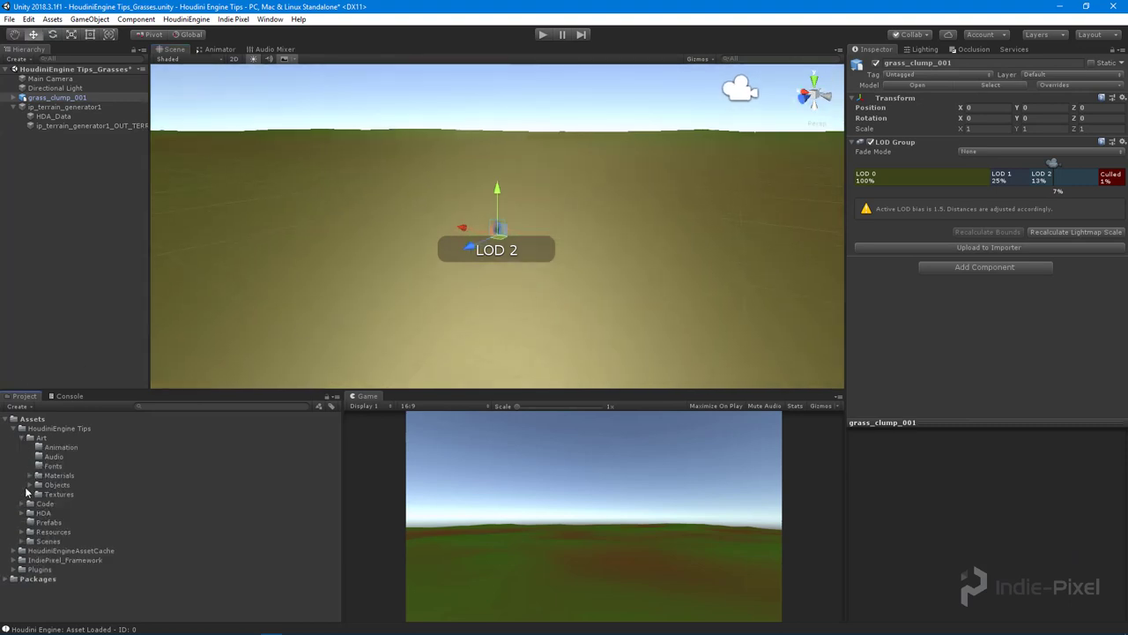
{"action": "left_click", "coordinate": [29, 485]}
{"action": "left_click", "coordinate": [37, 494]}
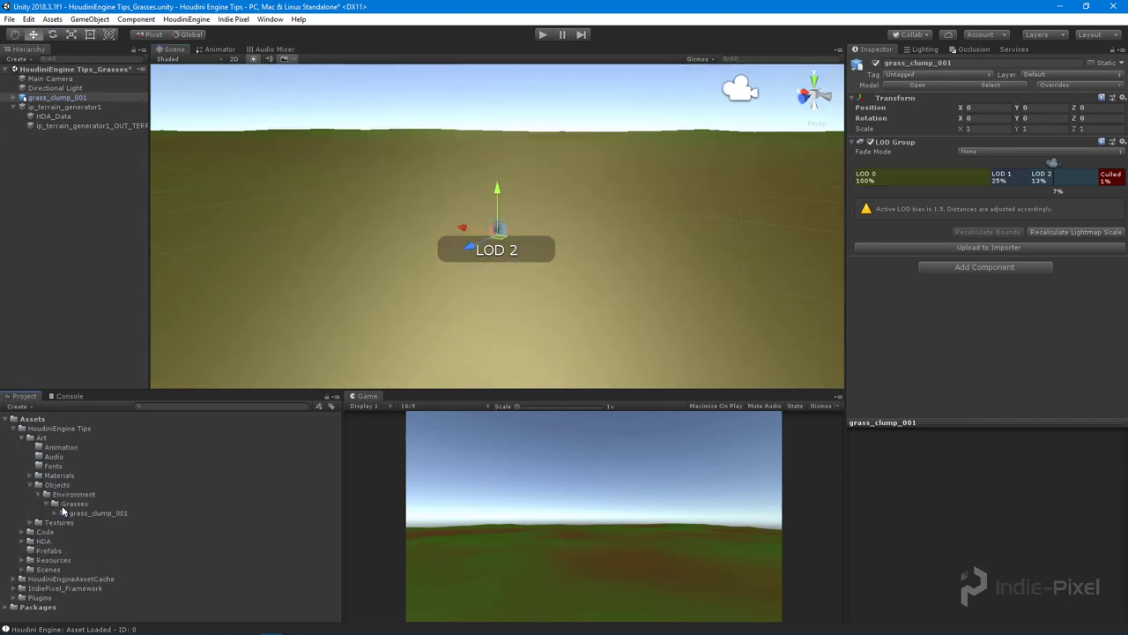
{"action": "left_click", "coordinate": [88, 512]}
{"action": "left_click", "coordinate": [929, 91]}
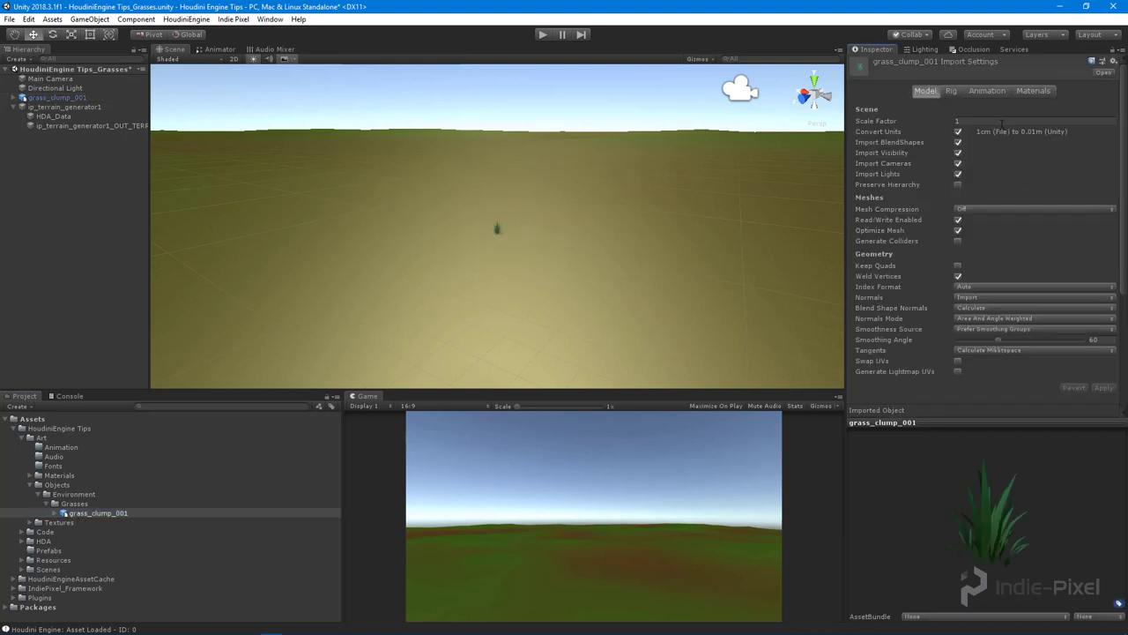
{"action": "type", "text": "100"}
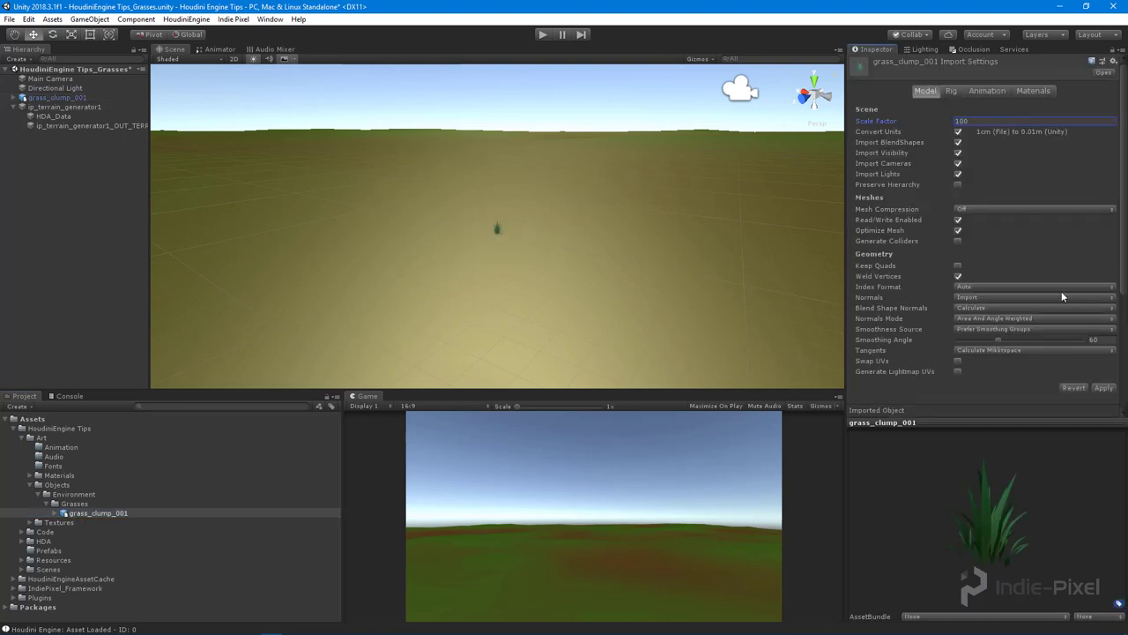
Examine the rescaled grass clump's proportions on the terrain from several distances and angles
{"action": "right_click_drag", "start_coordinate": [584, 252], "coordinate": [516, 179], "text": "alt"}
{"action": "left_click_drag", "start_coordinate": [516, 179], "coordinate": [514, 229], "text": "alt"}
{"action": "scroll", "coordinate": [520, 235], "scroll_direction": "down", "scroll_amount": 15, "text": "alt"}
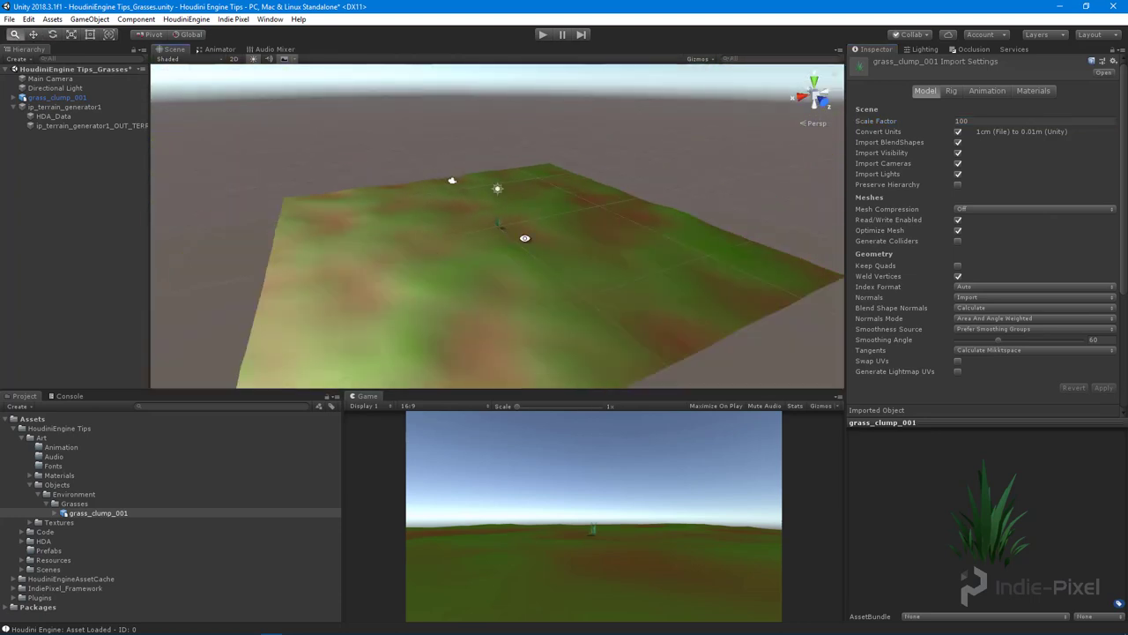
{"action": "left_click_drag", "start_coordinate": [457, 255], "coordinate": [350, 243], "text": "alt"}
{"action": "right_click_drag", "start_coordinate": [350, 242], "coordinate": [829, 224], "text": "alt"}
{"action": "left_click_drag", "start_coordinate": [345, 216], "coordinate": [540, 195], "text": "alt"}
{"action": "scroll", "coordinate": [511, 261], "scroll_direction": "down", "scroll_amount": 5}
Select ip_terrain_generator1 and set its size to about 30.6 and its resolution to 40
{"action": "left_click", "coordinate": [627, 280]}
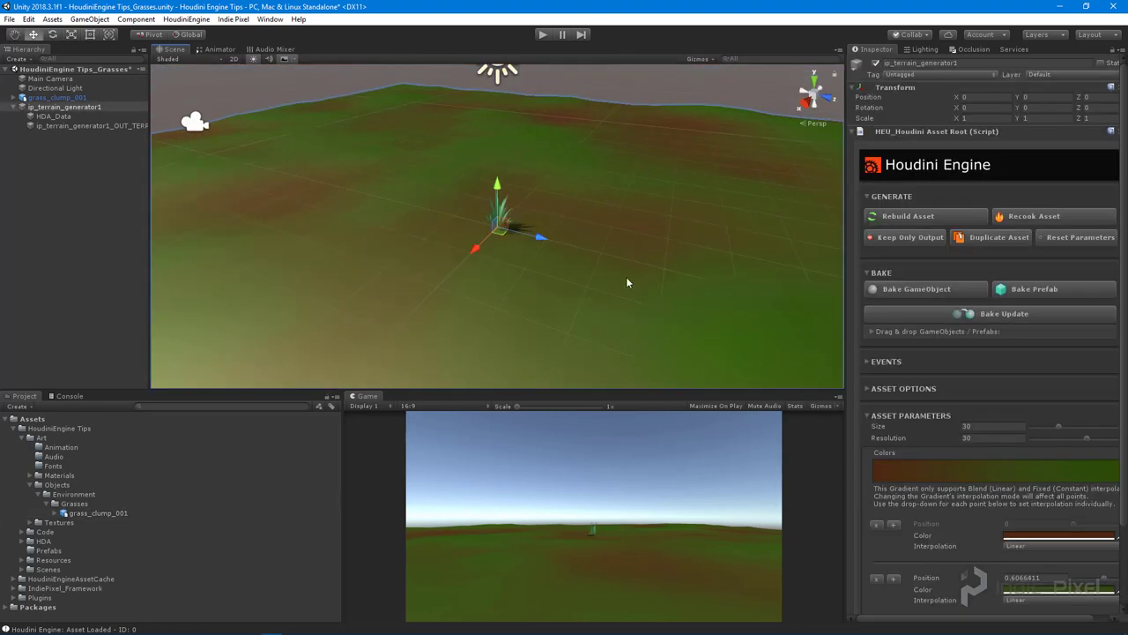
{"action": "left_click_drag", "start_coordinate": [627, 279], "coordinate": [725, 349], "text": "alt"}
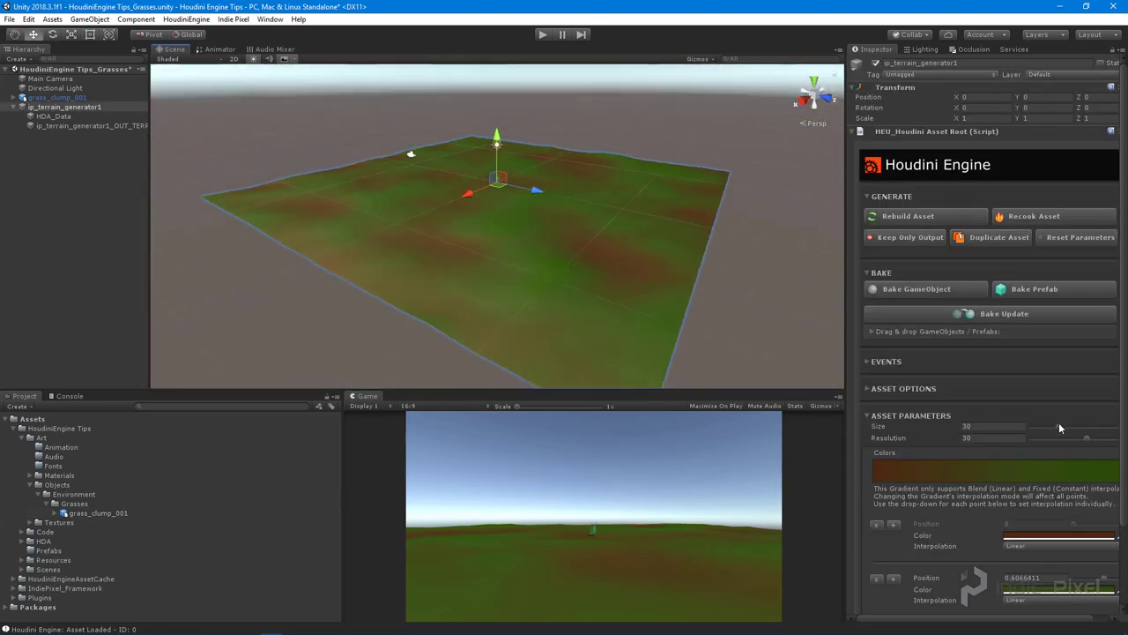
{"action": "left_click_drag", "start_coordinate": [1059, 426], "coordinate": [1063, 436]}
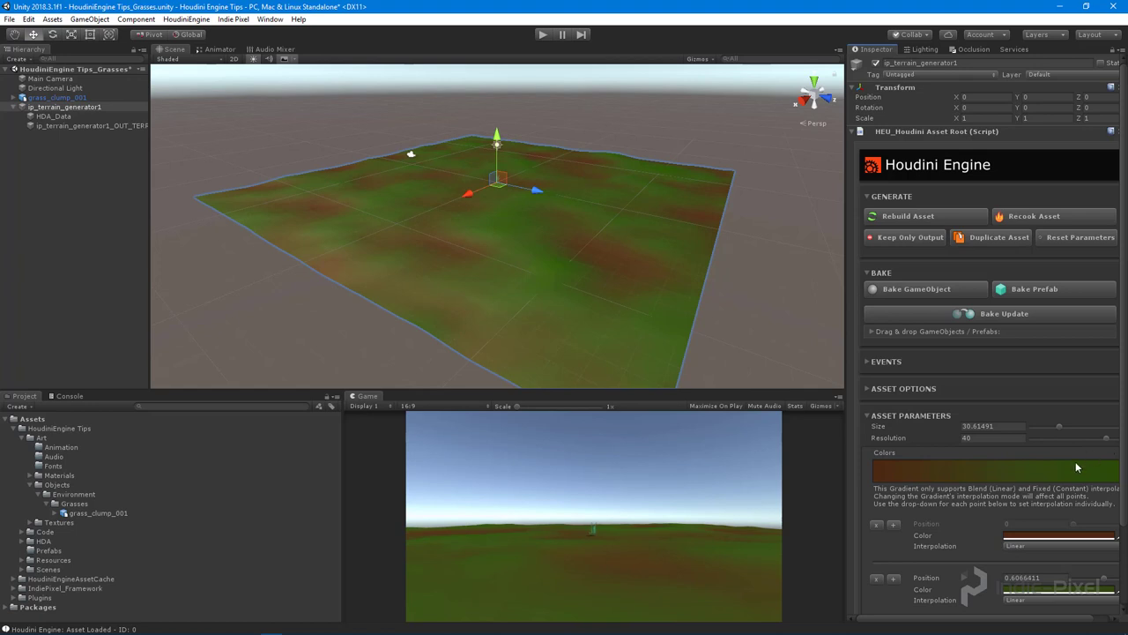
Lighten the terrain ramp's first color point to a brown of about 72472E
{"action": "left_click", "coordinate": [1089, 537]}
{"action": "mouse_move", "coordinate": [952, 206]}
{"action": "left_mouse_down"}
{"action": "mouse_move", "coordinate": [949, 194]}
{"action": "mouse_move", "coordinate": [962, 200]}
{"action": "left_mouse_up"}
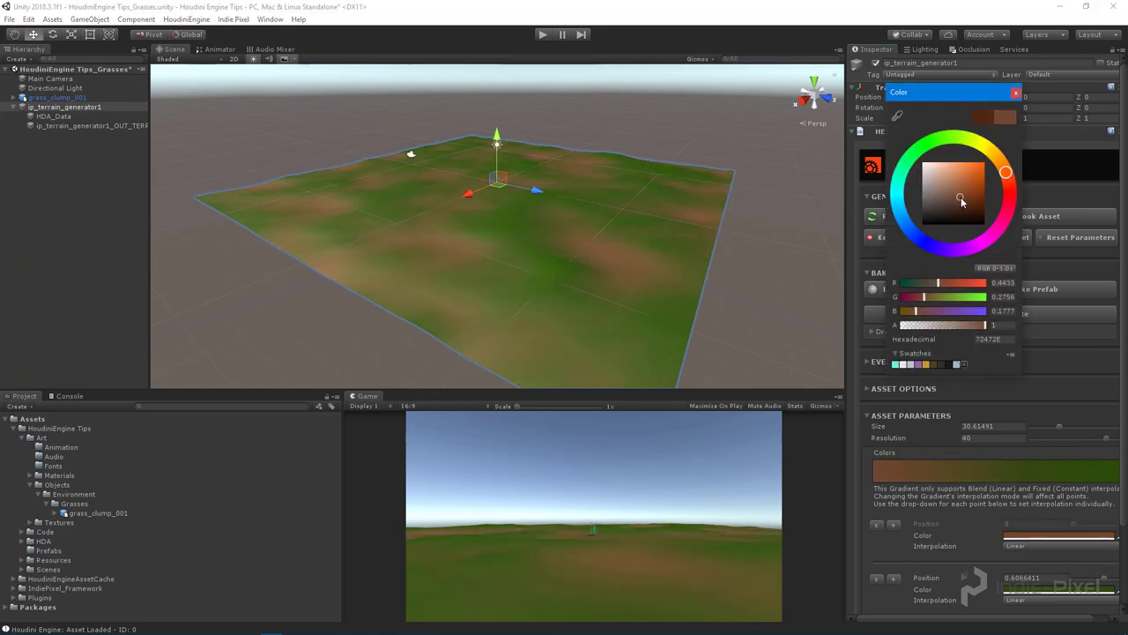
{"action": "left_click", "coordinate": [1017, 92]}
Set the terrain ramp's middle point to position 0.5 and lighten its color to a green of about 5A7628
{"action": "scroll", "coordinate": [1051, 507], "scroll_direction": "down", "scroll_amount": 3}
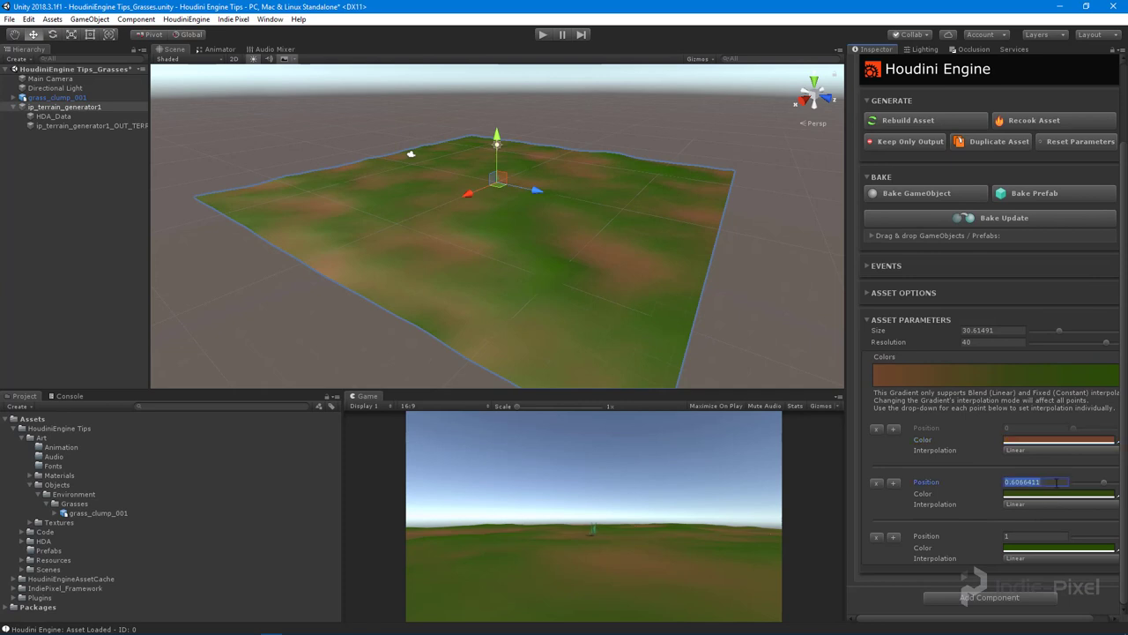
{"action": "left_click", "coordinate": [1047, 495]}
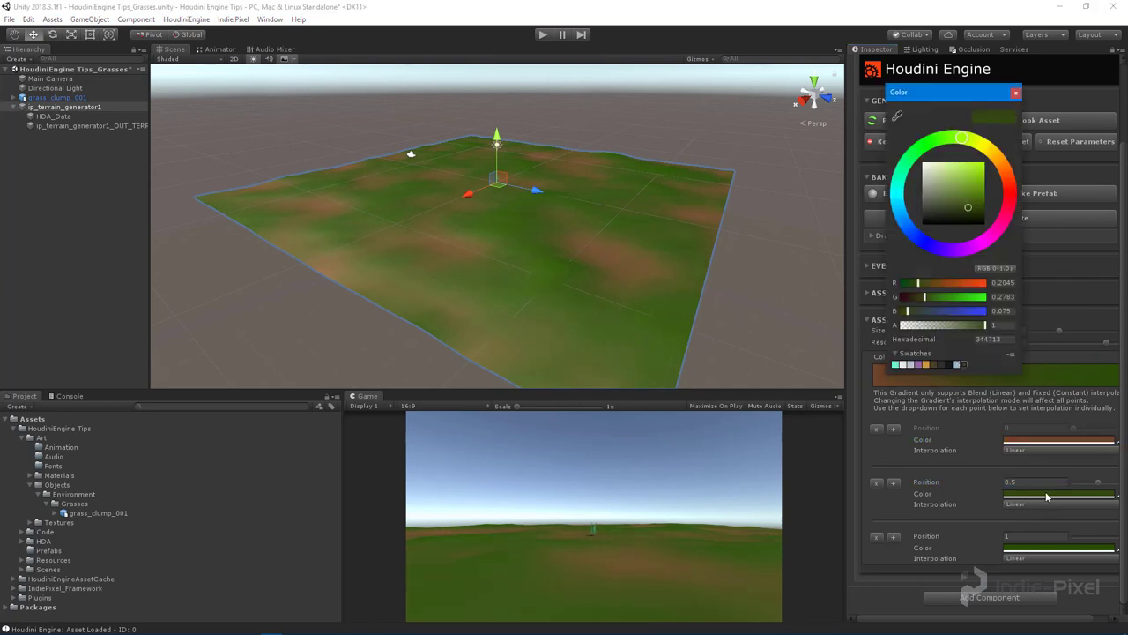
{"action": "left_click_drag", "start_coordinate": [959, 181], "coordinate": [964, 194]}
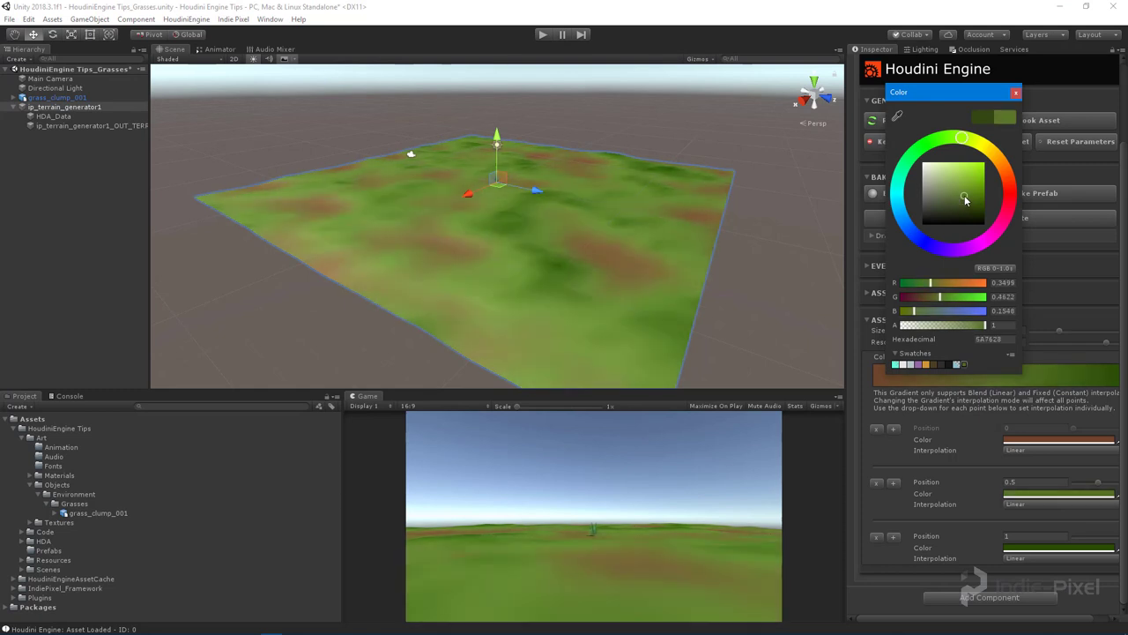
{"action": "left_click", "coordinate": [1017, 92]}
Change the color of the terrain ramp's last point, at position 1, to a brighter green
{"action": "left_click", "coordinate": [1032, 547]}
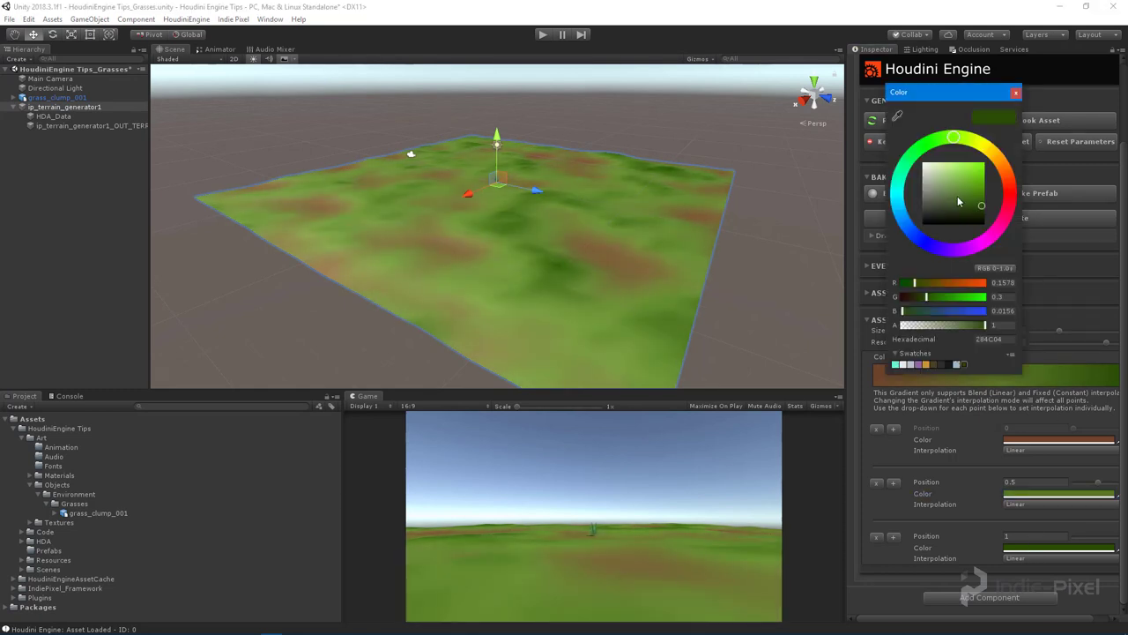
{"action": "left_click_drag", "start_coordinate": [959, 202], "coordinate": [969, 195]}
{"action": "left_click", "coordinate": [1016, 93]}
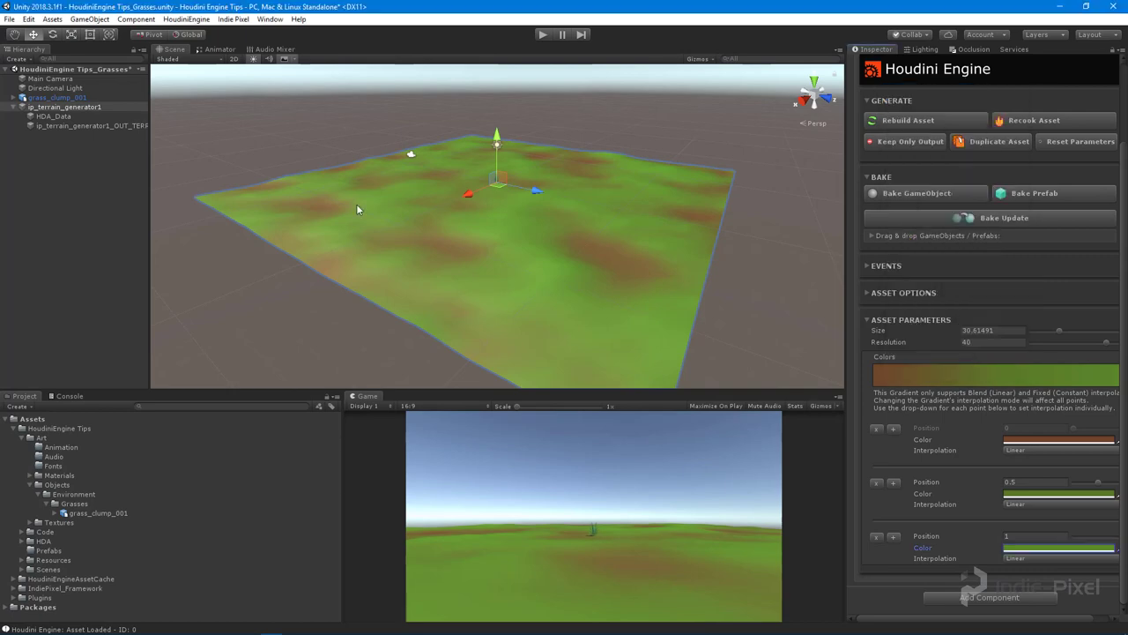
Examine the recolored terrain and the grass clump's placement on it from close up and from all around
{"action": "left_click_drag", "start_coordinate": [407, 216], "coordinate": [370, 220], "text": "alt"}
{"action": "right_click_drag", "start_coordinate": [371, 220], "coordinate": [486, 191], "text": "alt"}
{"action": "left_click_drag", "start_coordinate": [485, 191], "coordinate": [540, 149], "text": "alt"}
{"action": "right_click_drag", "start_coordinate": [540, 148], "coordinate": [570, 207]}
{"action": "left_click_drag", "start_coordinate": [570, 207], "coordinate": [308, 236], "text": "alt"}
{"action": "right_click_drag", "start_coordinate": [458, 225], "coordinate": [690, 186], "text": "alt"}
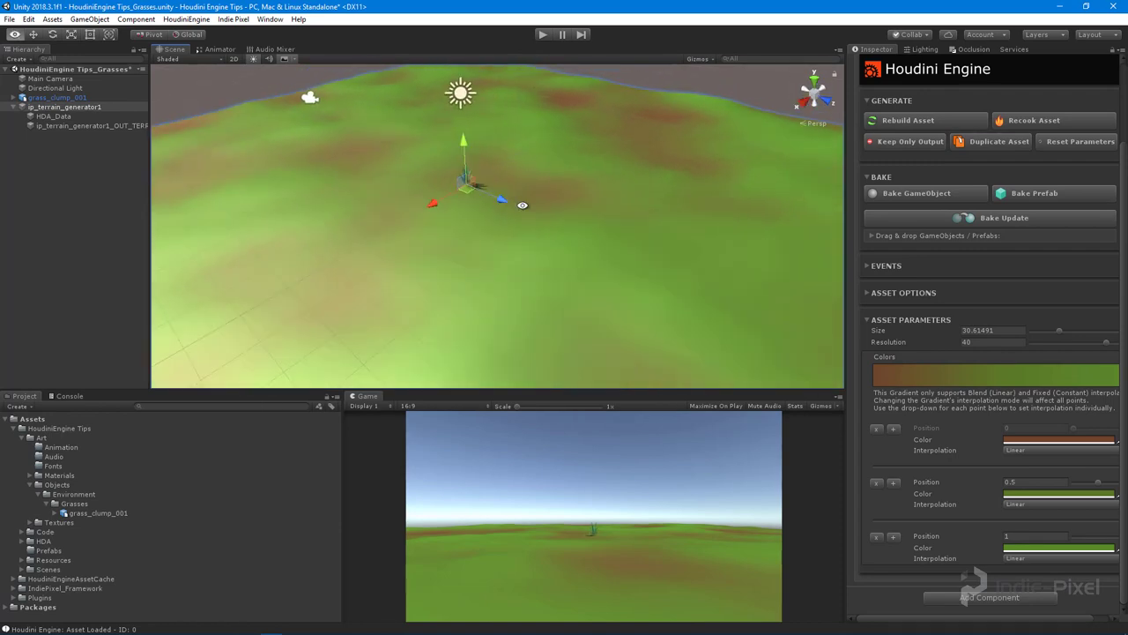
{"action": "middle_click_drag", "start_coordinate": [690, 186], "coordinate": [740, 239], "text": "alt"}
{"action": "right_click_drag", "start_coordinate": [741, 239], "coordinate": [798, 236], "text": "alt"}
{"action": "left_click_drag", "start_coordinate": [798, 236], "coordinate": [515, 235], "text": "alt"}
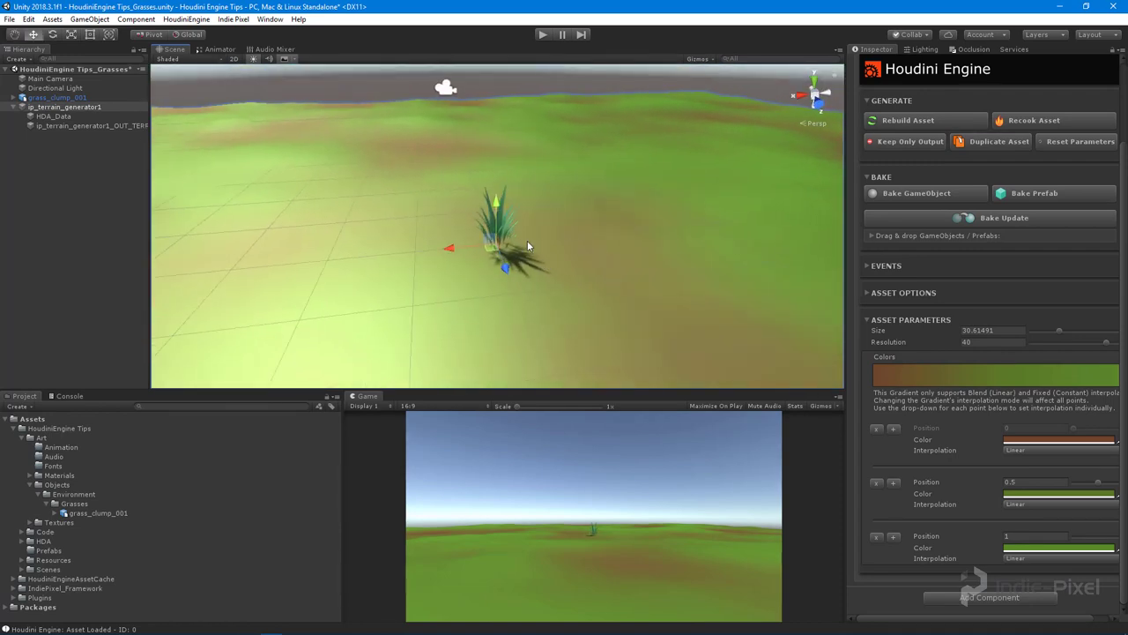
{"action": "right_click_drag", "start_coordinate": [526, 235], "coordinate": [441, 246], "text": "alt"}
{"action": "left_click_drag", "start_coordinate": [493, 251], "coordinate": [296, 234], "text": "alt"}
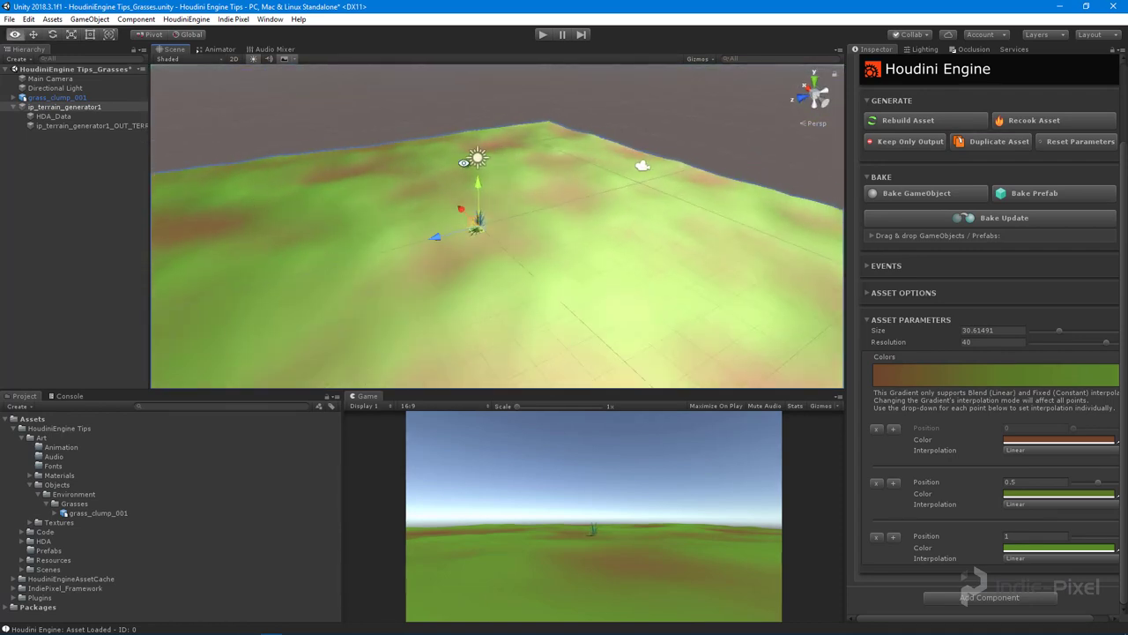
{"action": "left_click_drag", "start_coordinate": [464, 162], "coordinate": [585, 215], "text": "alt"}
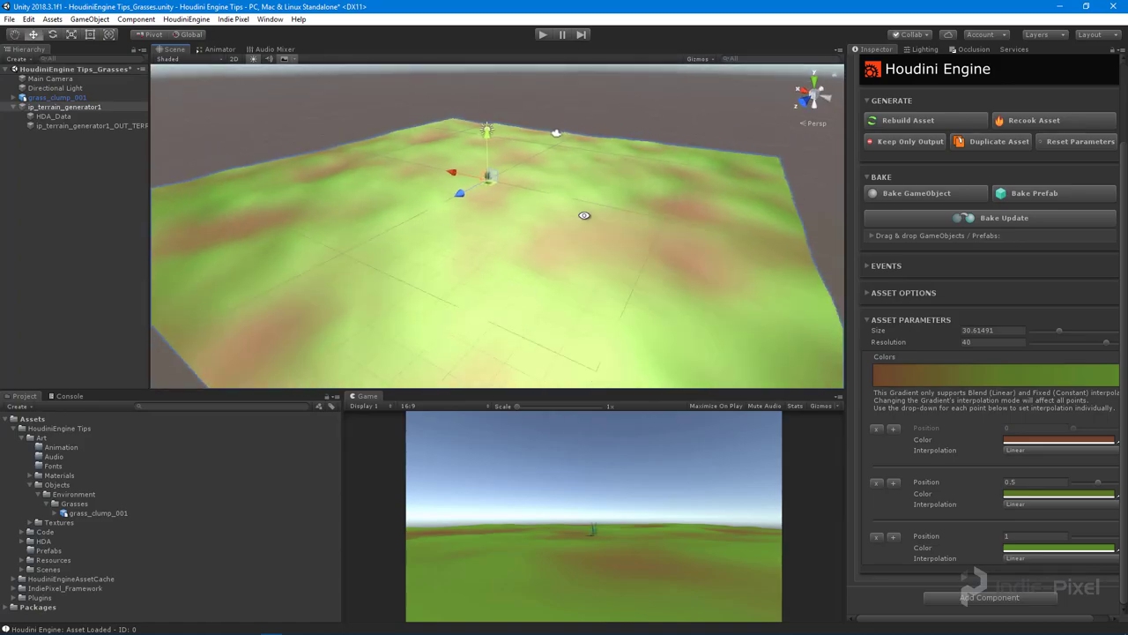